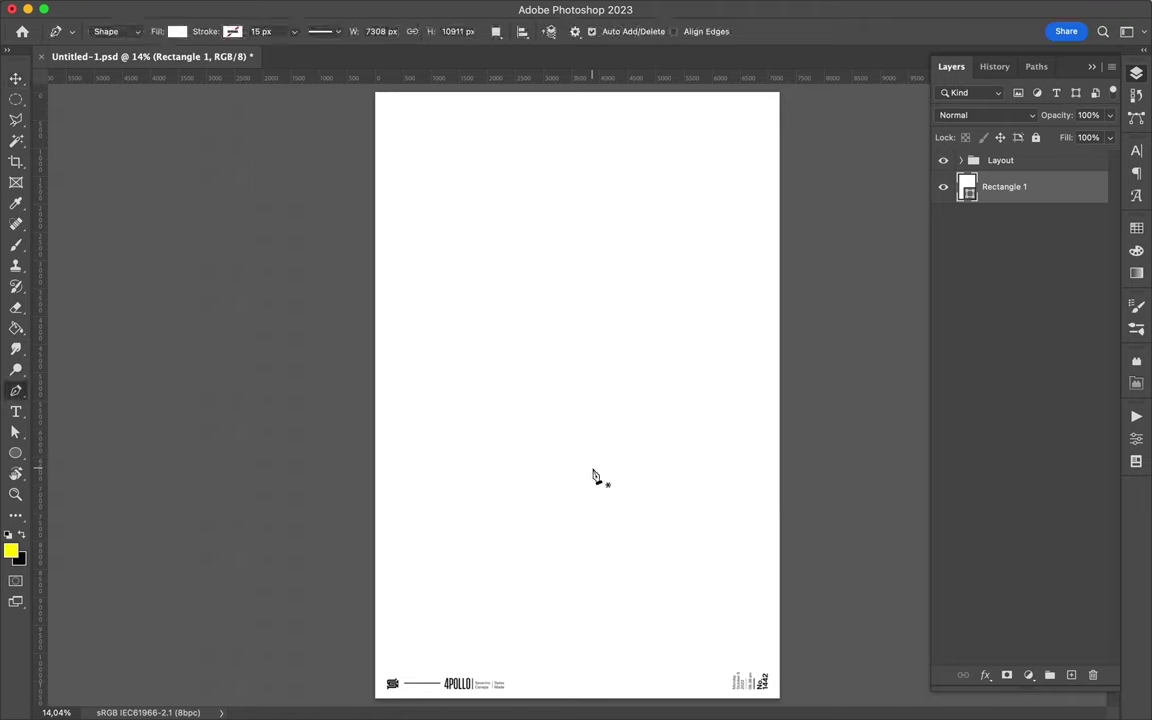
- Close the bottom band's outline and fill it blue
scroll(582, 694, "down", 1)
left_click(712, 666)
left_click(390, 345)
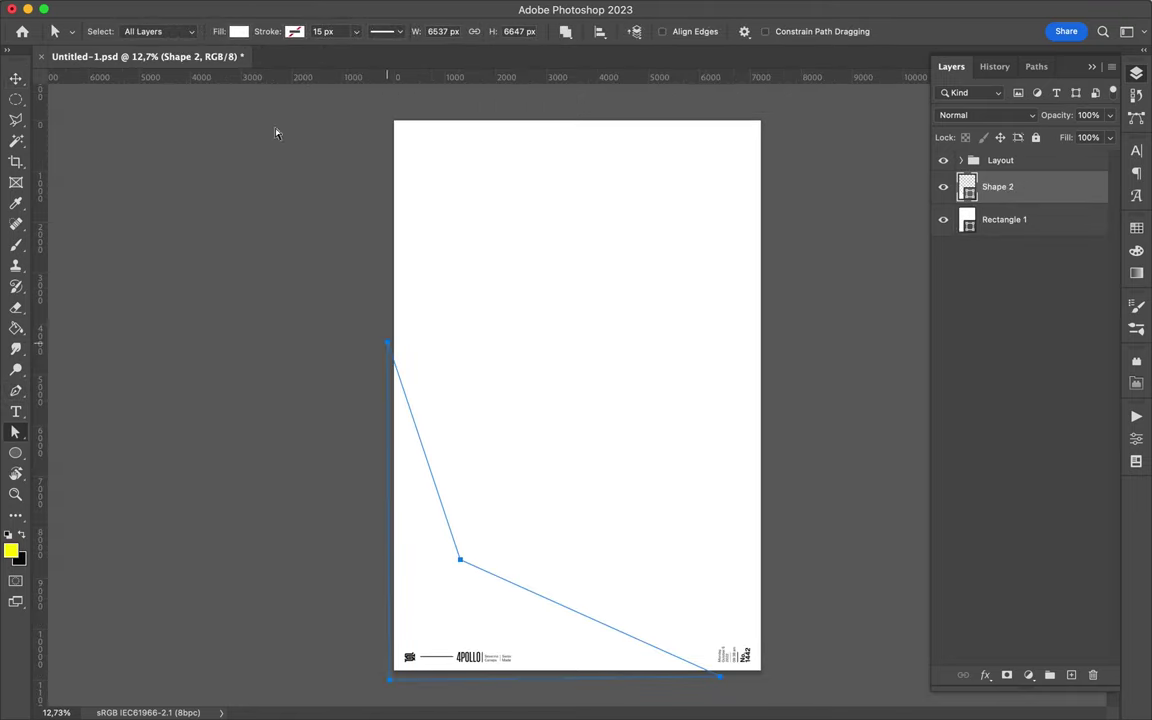
left_click(252, 31)
left_click(1004, 219)
- Give the blue band a black Gaussian-blurred shadow layer set to Multiply at 70% fill
left_click(1071, 675)
left_click(966, 186, "super")
key("b")
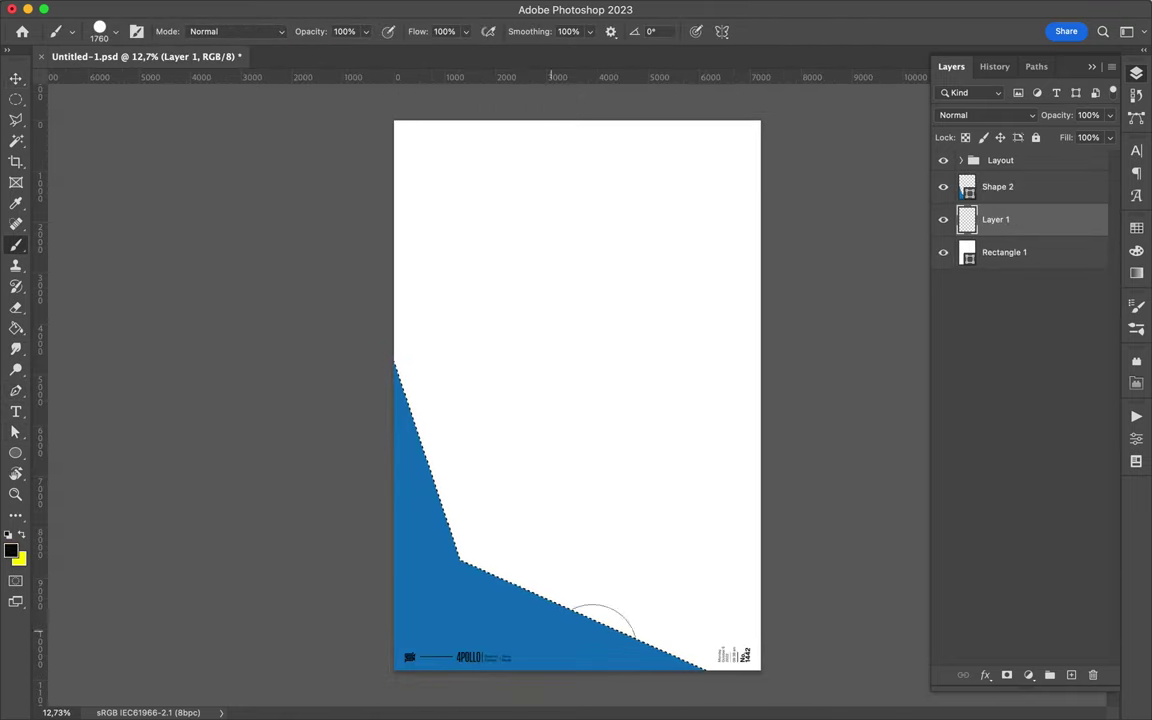
key("m")
key("ctrl+d")
left_click(406, 7)
left_click(627, 224)
left_click(1047, 114)
left_click(880, 158)
left_click(1086, 137)
type("70")
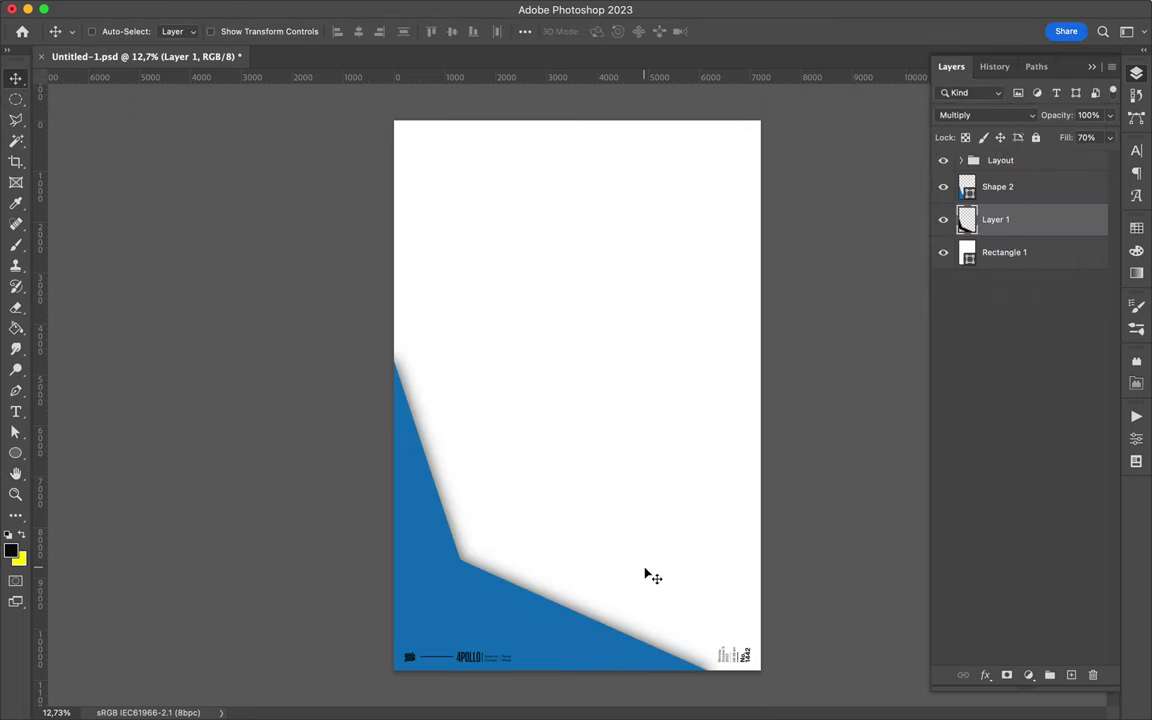
- Draw the right-hand band and fill it yellow
left_click(695, 595)
left_click(793, 422)
left_click(770, 679)
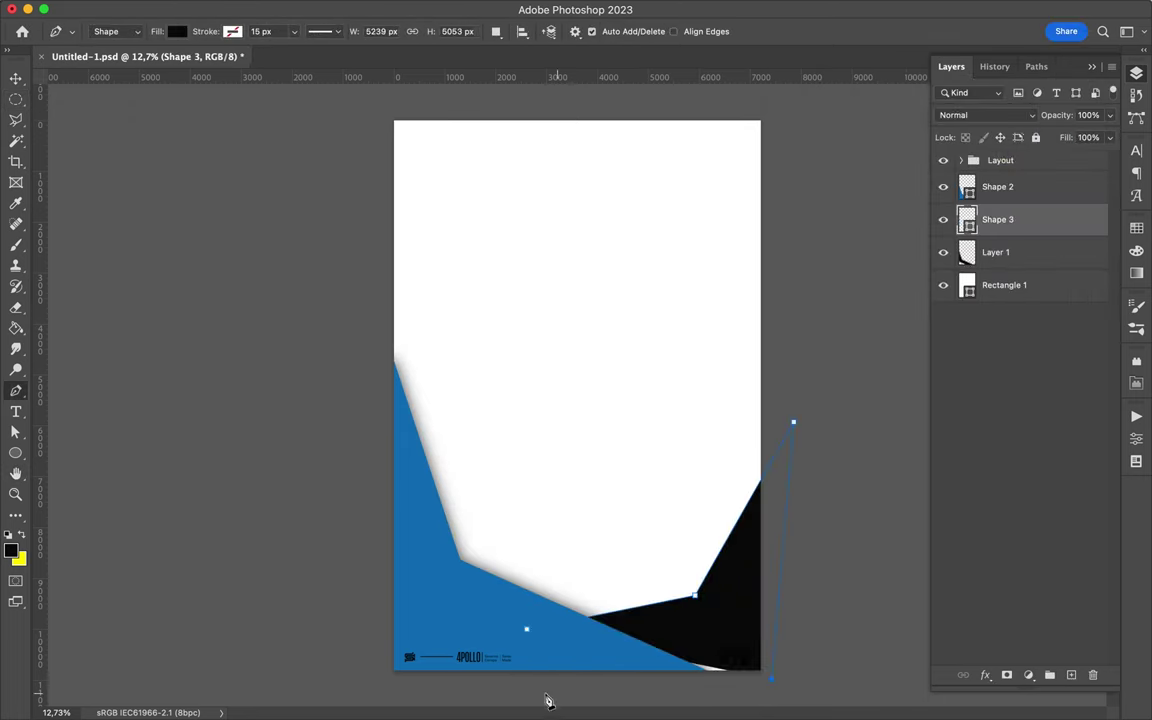
key("a")
left_click(238, 31)
left_click(150, 114)
- Add a black Multiply shadow under the yellow band at about 72% fill
left_click_drag(995, 252, 1000, 205)
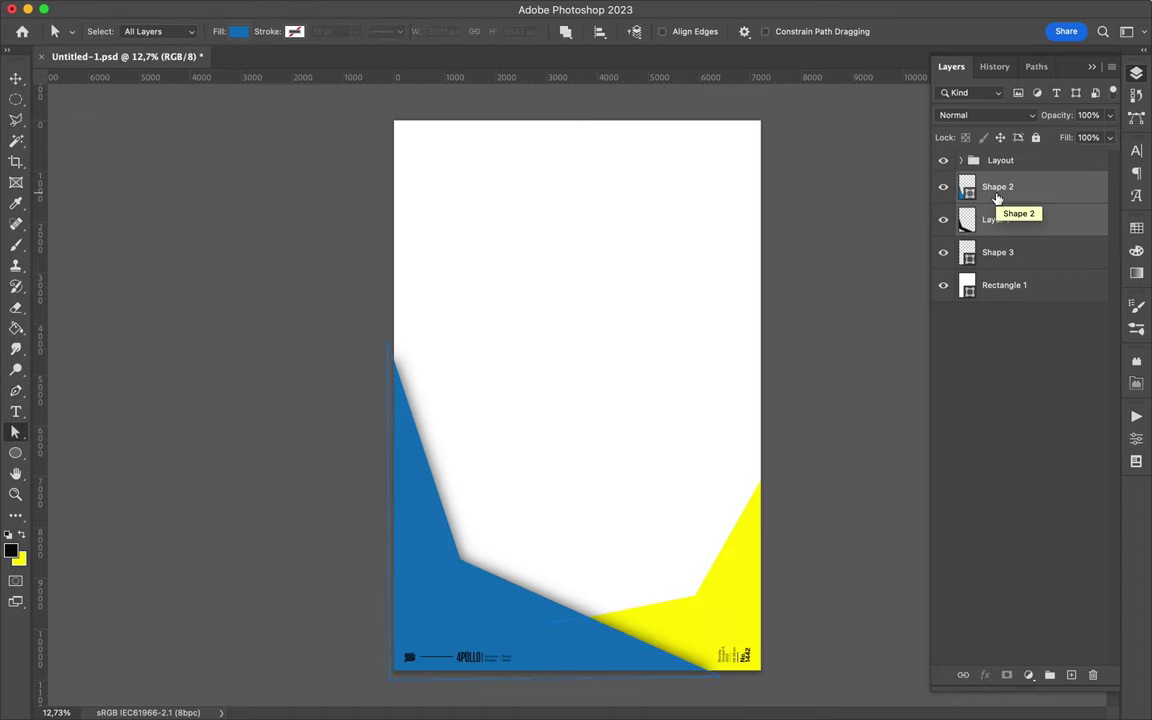
left_click(997, 252)
left_click(1071, 675)
key("b")
right_click(967, 252)
left_click(805, 298)
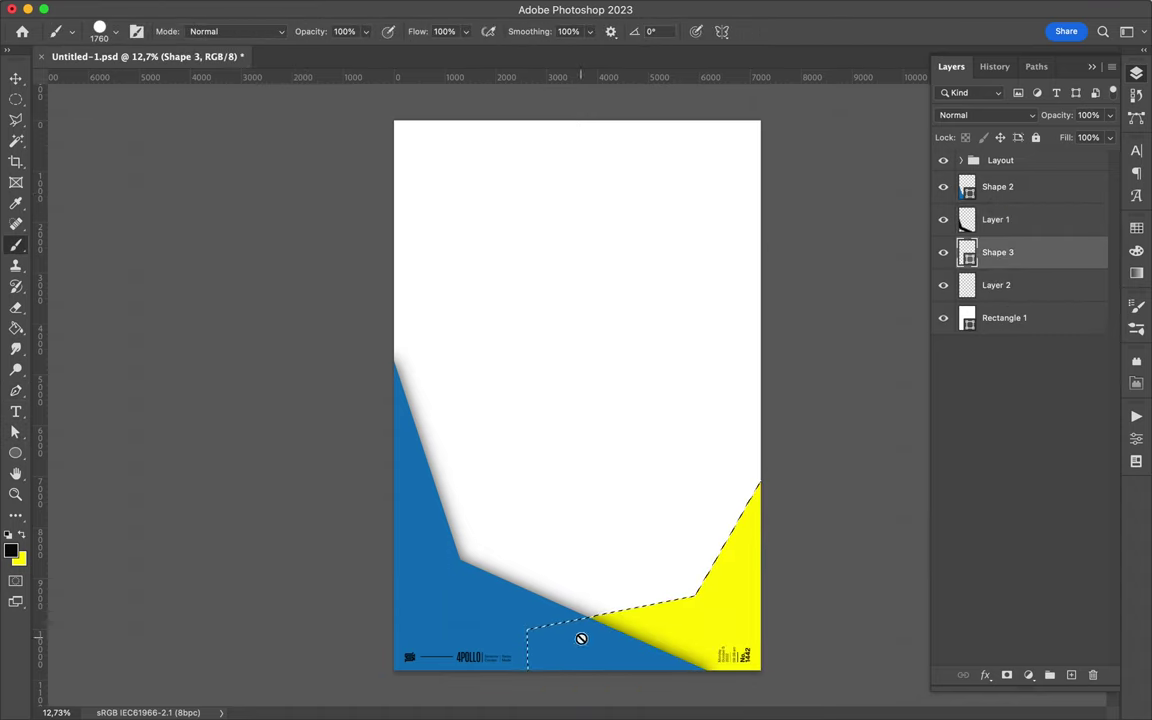
key("m")
key("ctrl+d")
left_click(1030, 115)
left_click(960, 129)
left_click_drag(1109, 137, 1090, 158)
- Draw the middle band, fill it magenta, and place it below the yellow shadow
key("p")
left_click(413, 489)
left_click(619, 588)
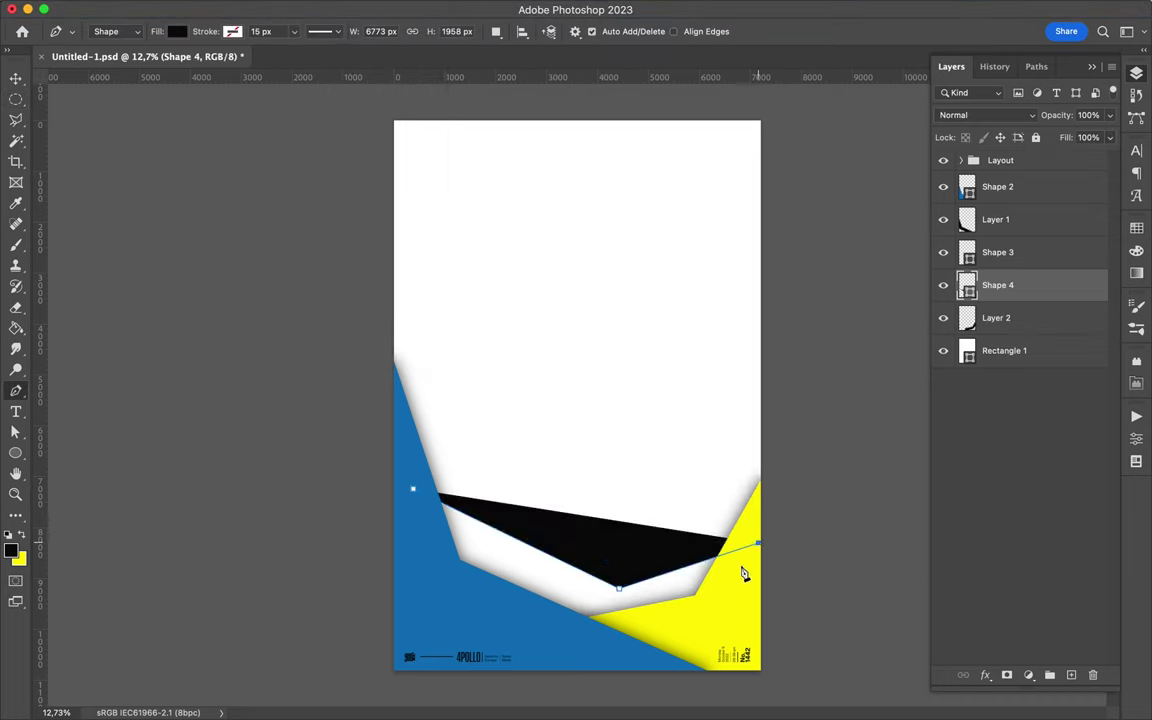
left_click(757, 544)
left_click(720, 689)
left_click(437, 689)
left_click(176, 31)
left_click(327, 113)
key("v")
left_click_drag(997, 285, 997, 335)
- Add a black Multiply shadow layer for the magenta band
left_click(1004, 350)
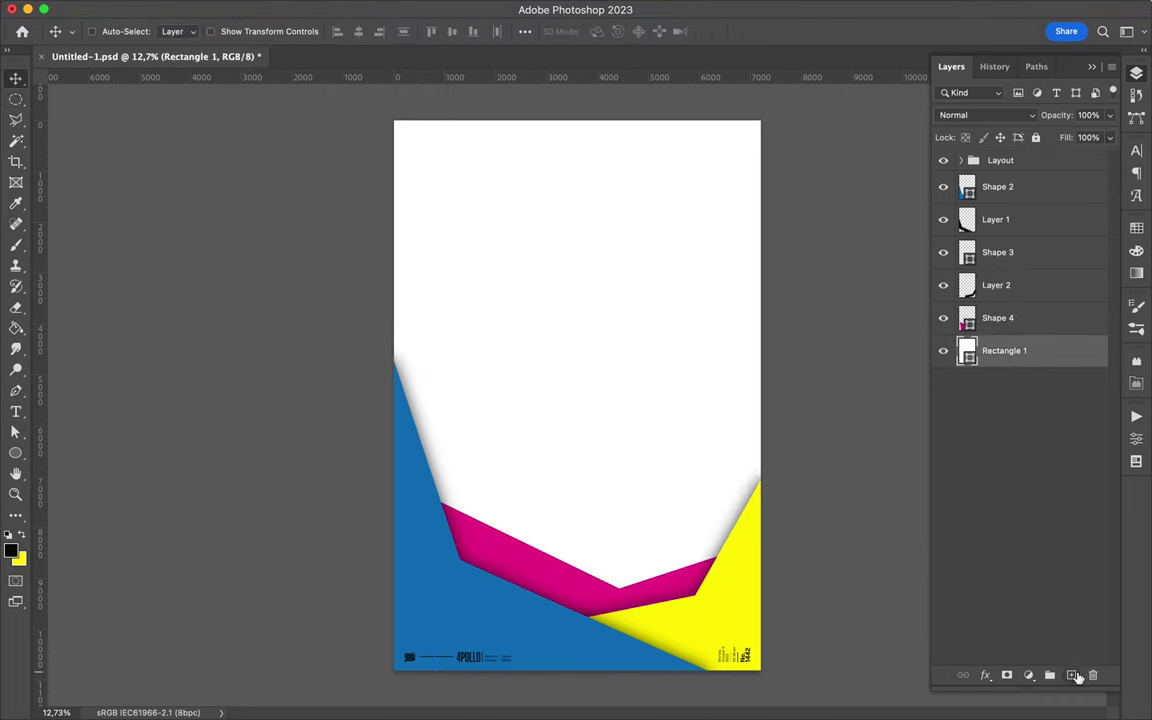
left_click(1071, 675)
key("m")
key("ctrl+d")
left_click(380, 31)
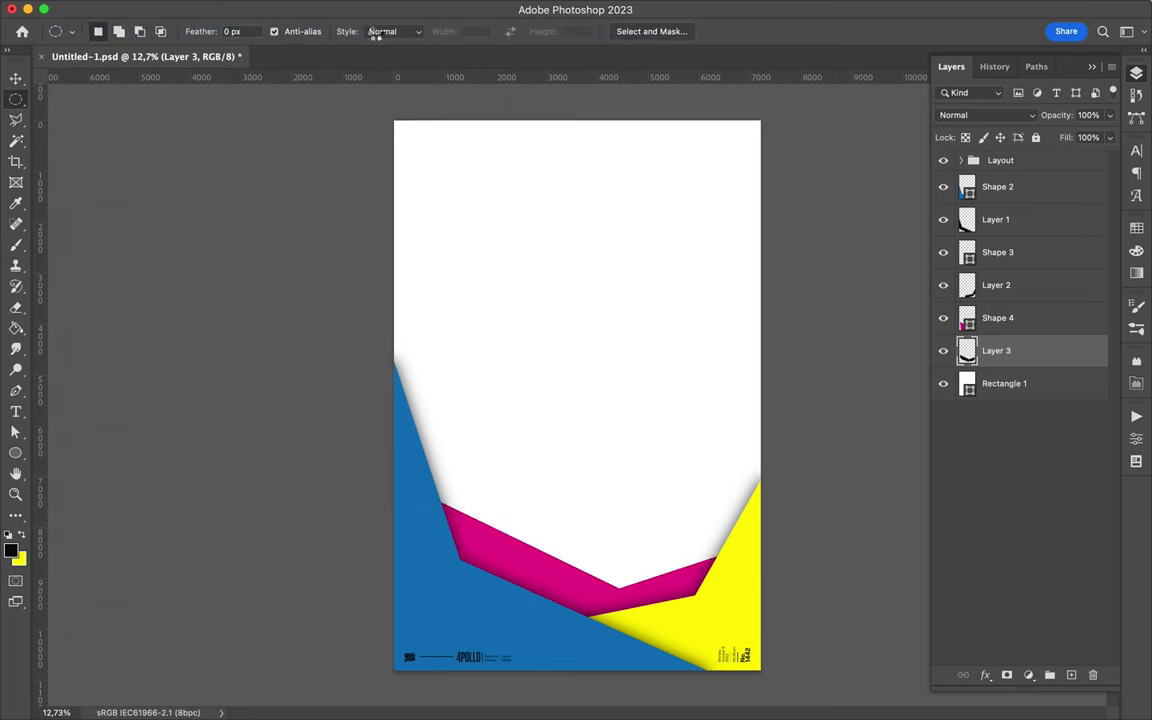
key("alt+shift+m")
type("70")
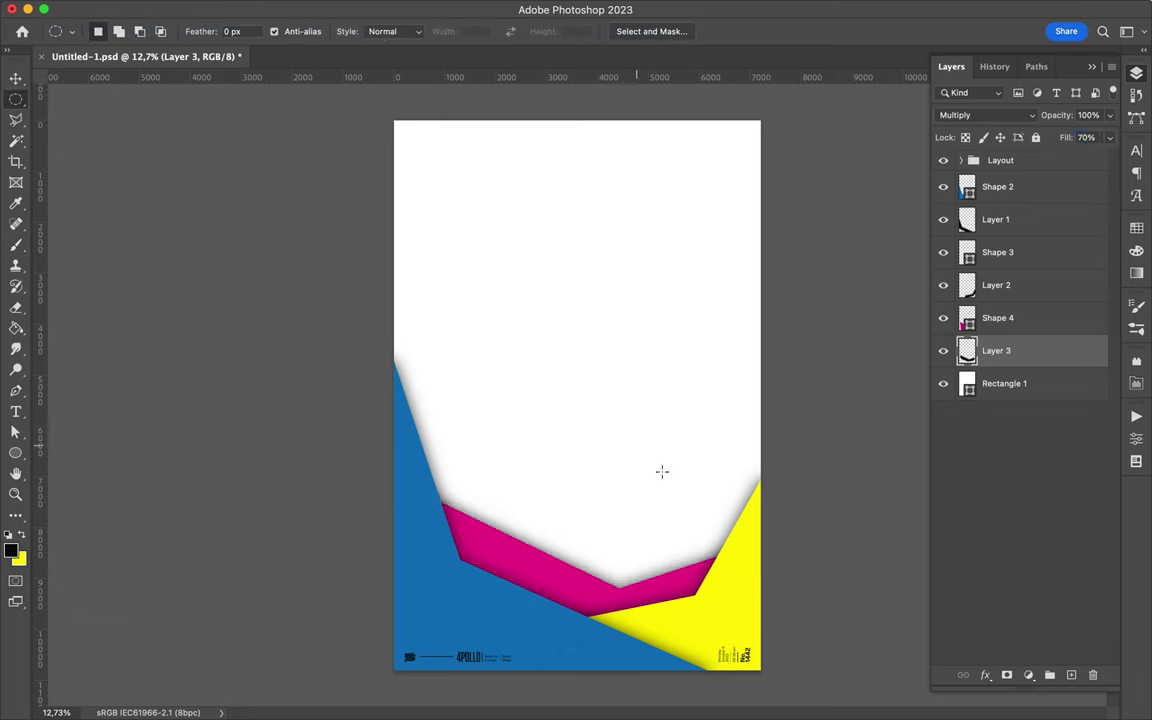
key("a")
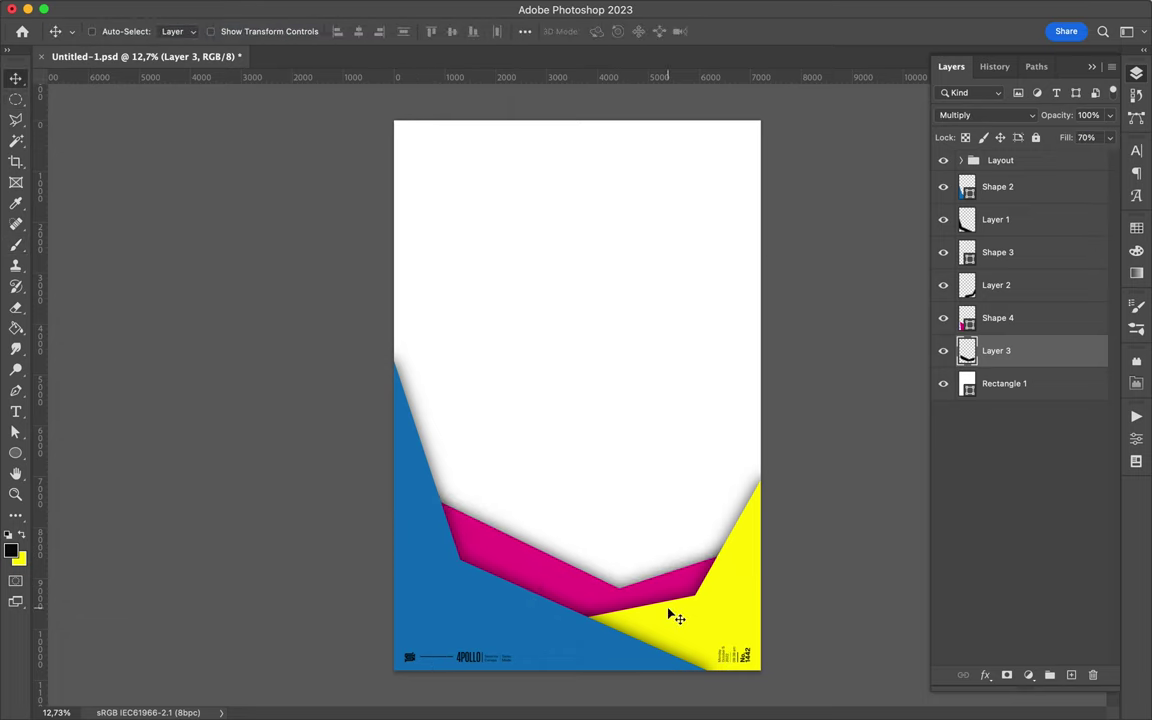
- Close the right-side band's outline and fill it blue
left_click(748, 442)
key("a")
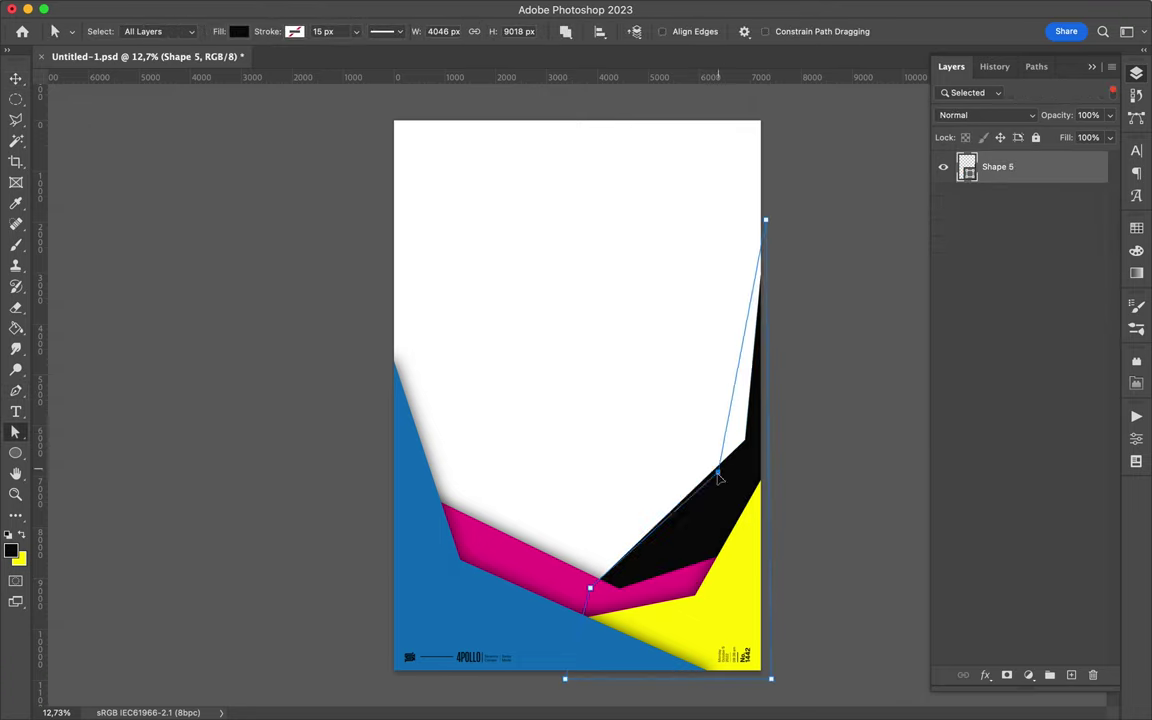
key("v")
key("a")
left_click(238, 31)
left_click(130, 110)
key("v")
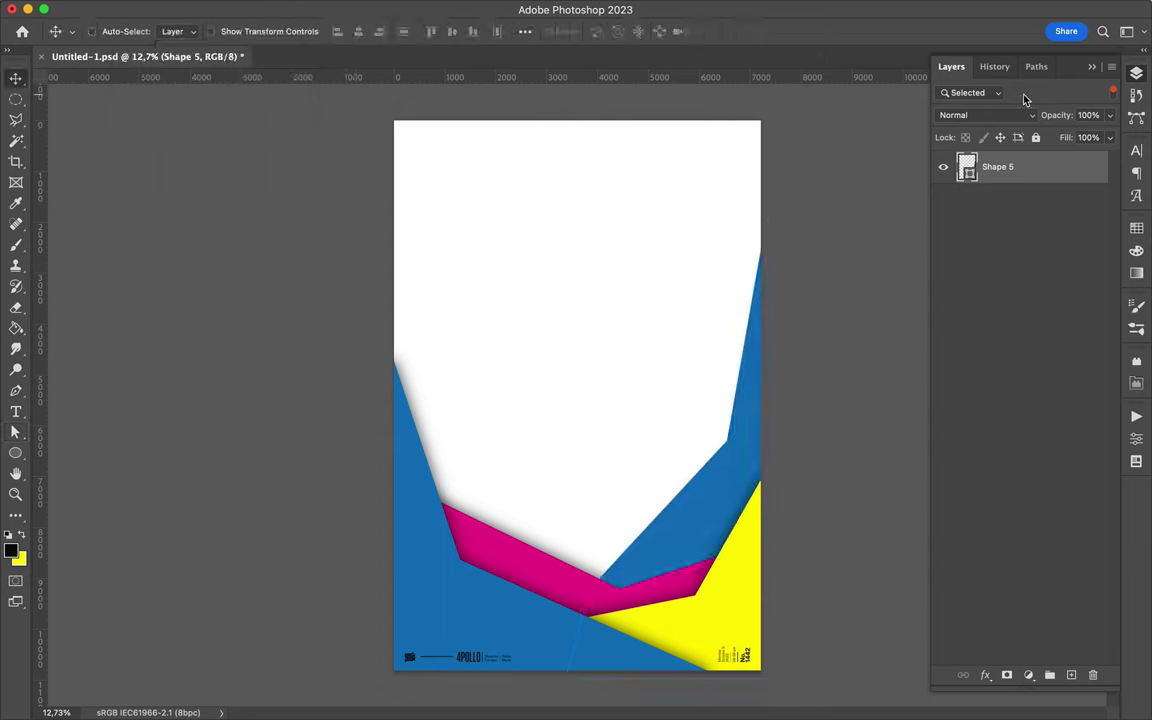
left_click(1113, 92)
- Add a black blurred shadow layer beneath the blue right-side band
left_click(1040, 383)
left_click(966, 383, "ctrl")
left_click(1071, 675, "ctrl")
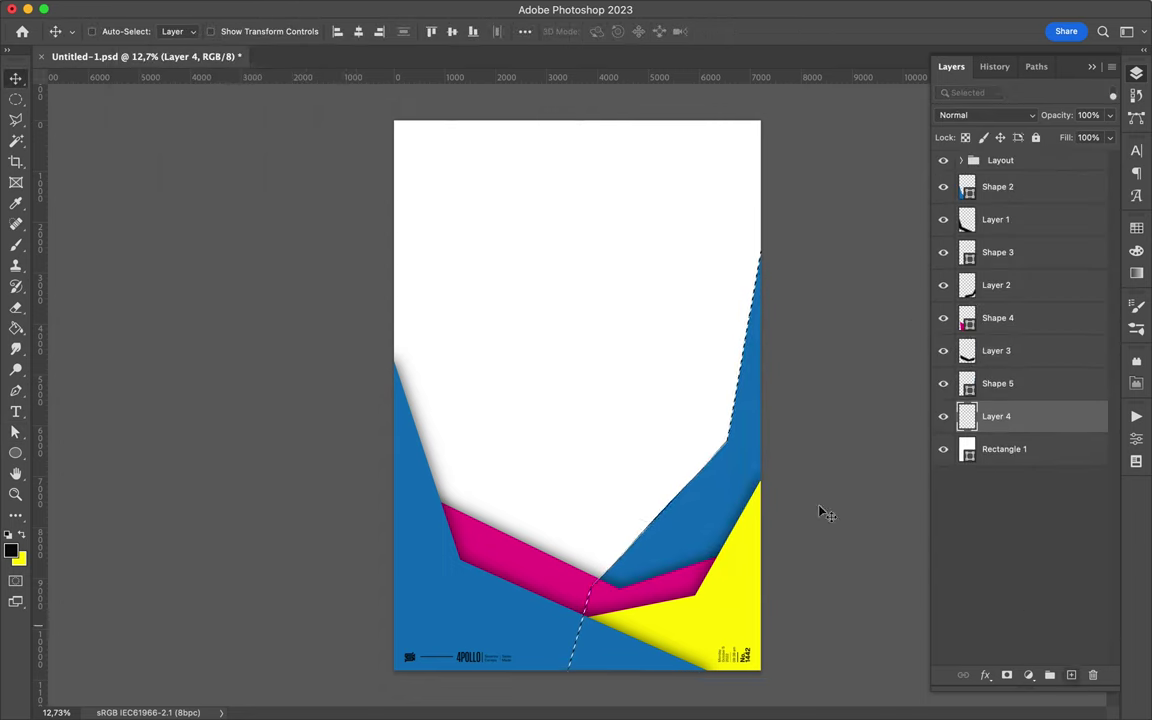
key("b")
key("m")
left_click(684, 522)
key("b")
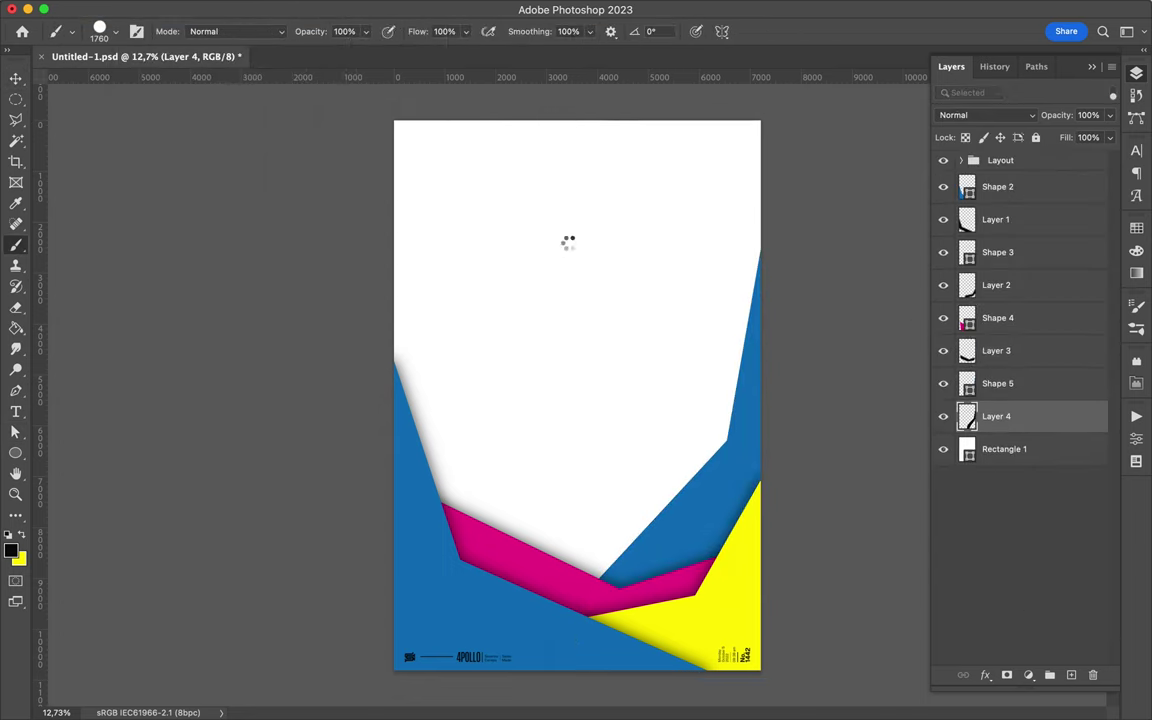
key("v")
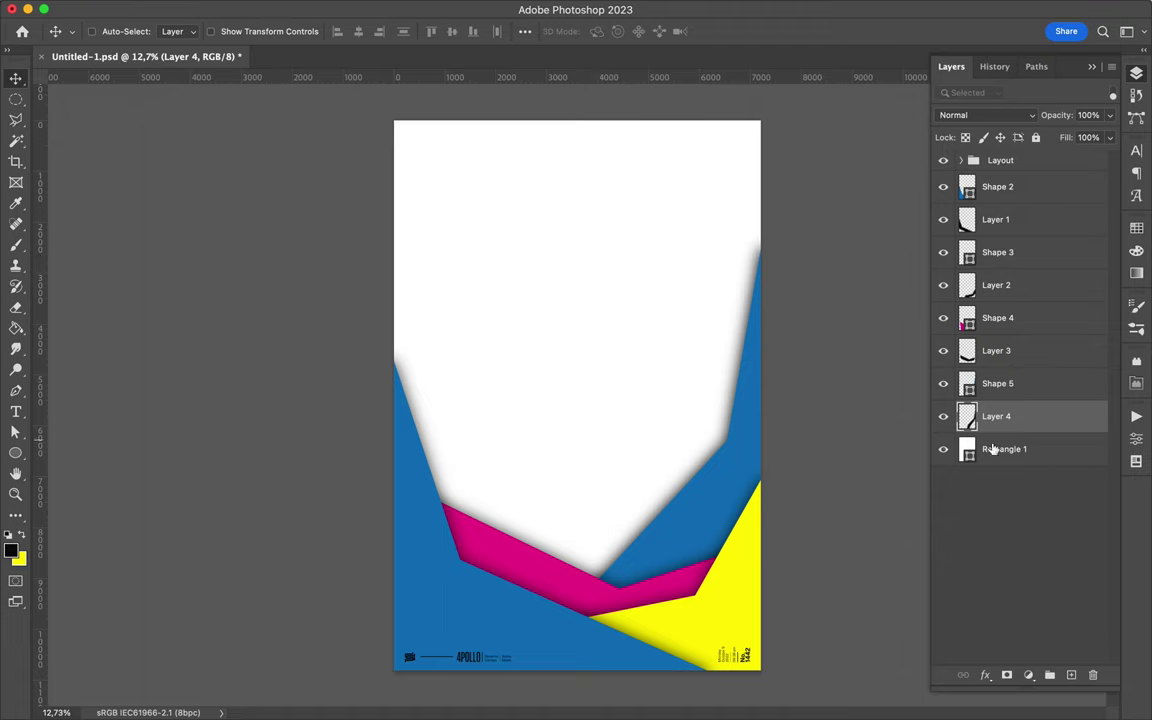
key("ctrl+shift+alt+n")
- Draw the left-hand band, fill it yellow, and set its shadow layer to Multiply
key("p")
left_click(501, 512)
key("a")
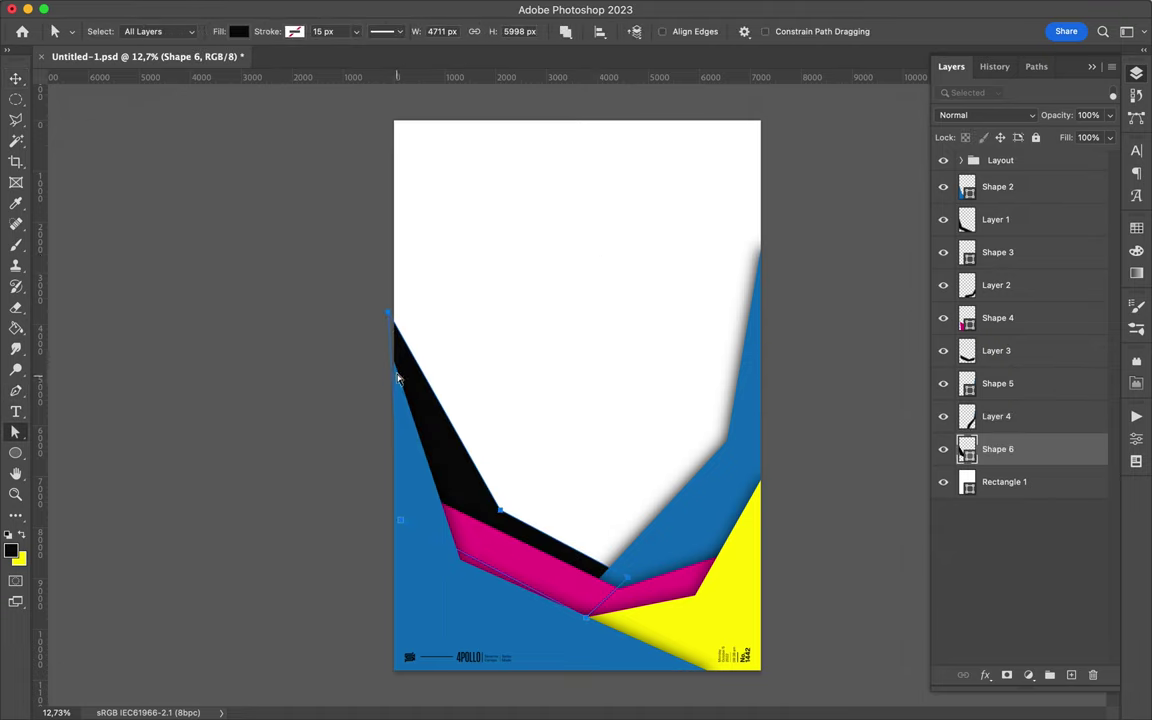
left_click(238, 31)
left_click(180, 110)
left_click(1000, 482)
key("b")
key("v")
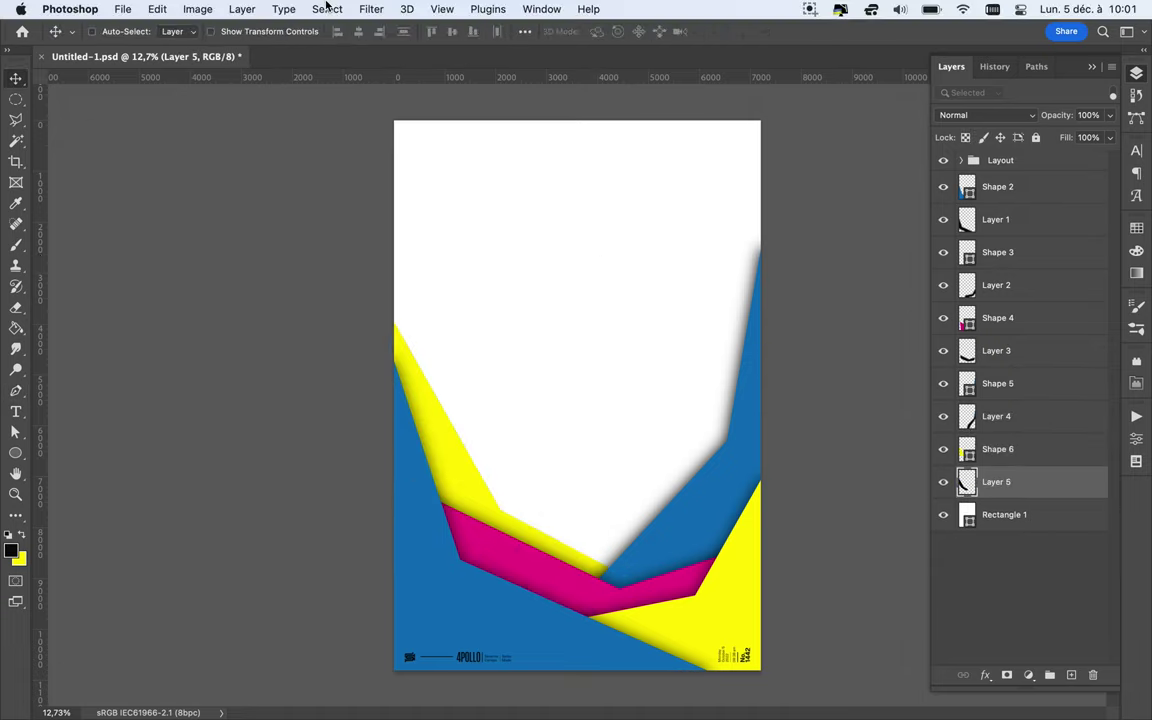
left_click(985, 115)
left_click(1004, 172)
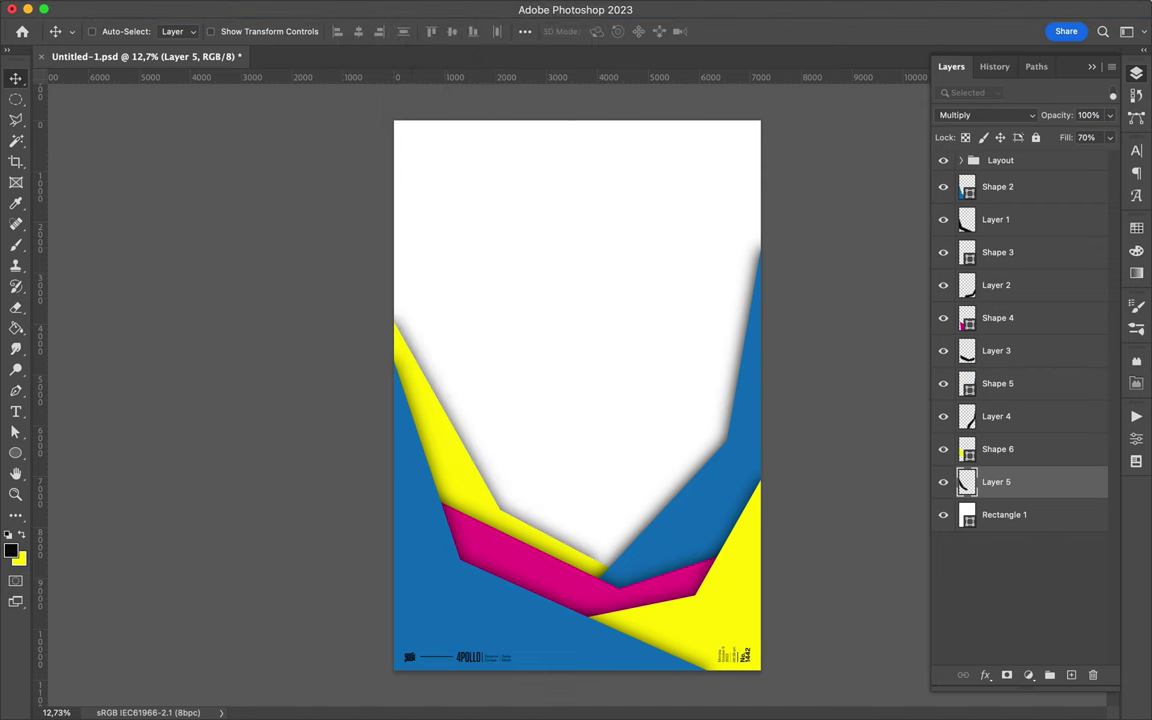
- Fill the yellow band's shadow black, reapply the blur, and set 70% fill
scroll(597, 568, "up", 3)
scroll(607, 522, "up", 2)
key("b")
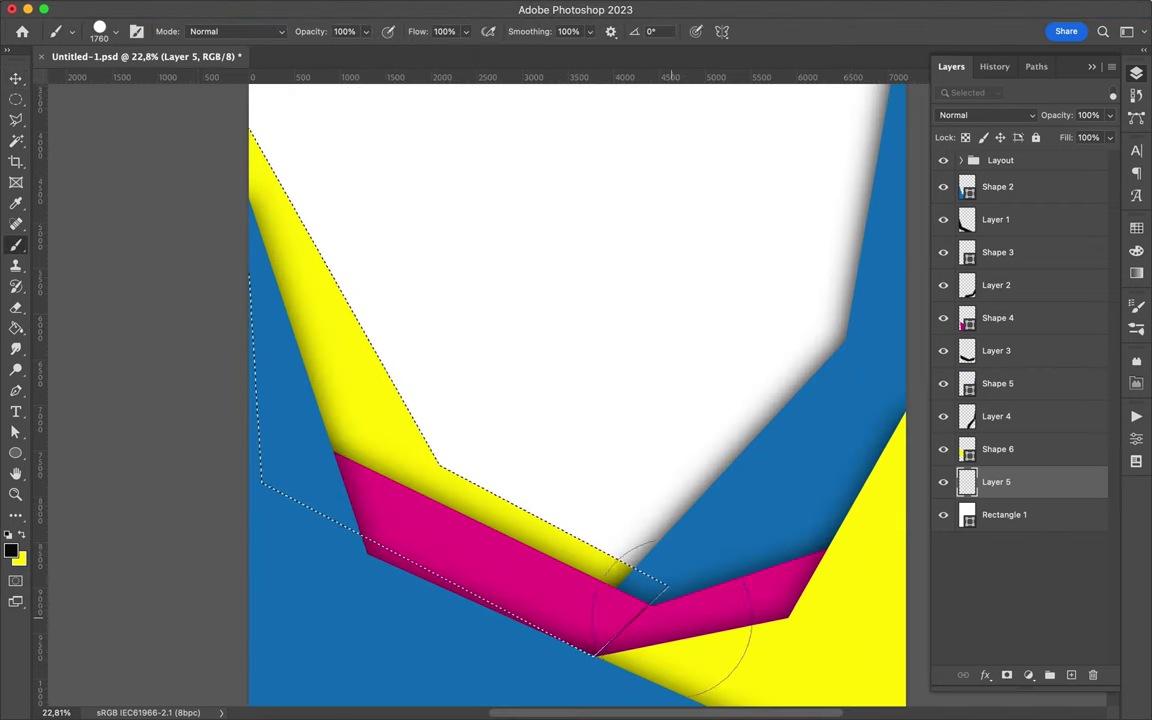
left_click(373, 10)
left_click(411, 36)
key("ctrl+d")
key("m")
key("shift+alt+m")
left_click(1088, 137)
left_click(820, 206)
type("70")
key("Return")
- Outline the next middle band with the Pen tool
scroll(527, 342, "down", 1)
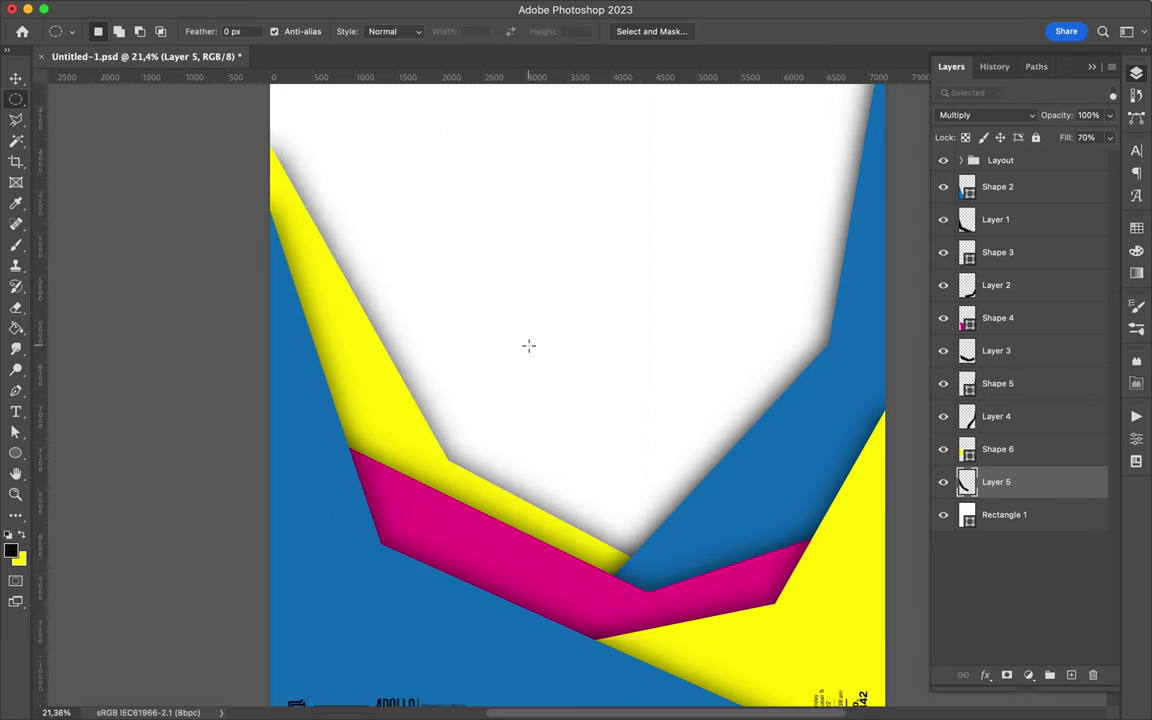
scroll(468, 427, "down", 3)
key("p")
left_click(634, 515)
left_click(762, 401)
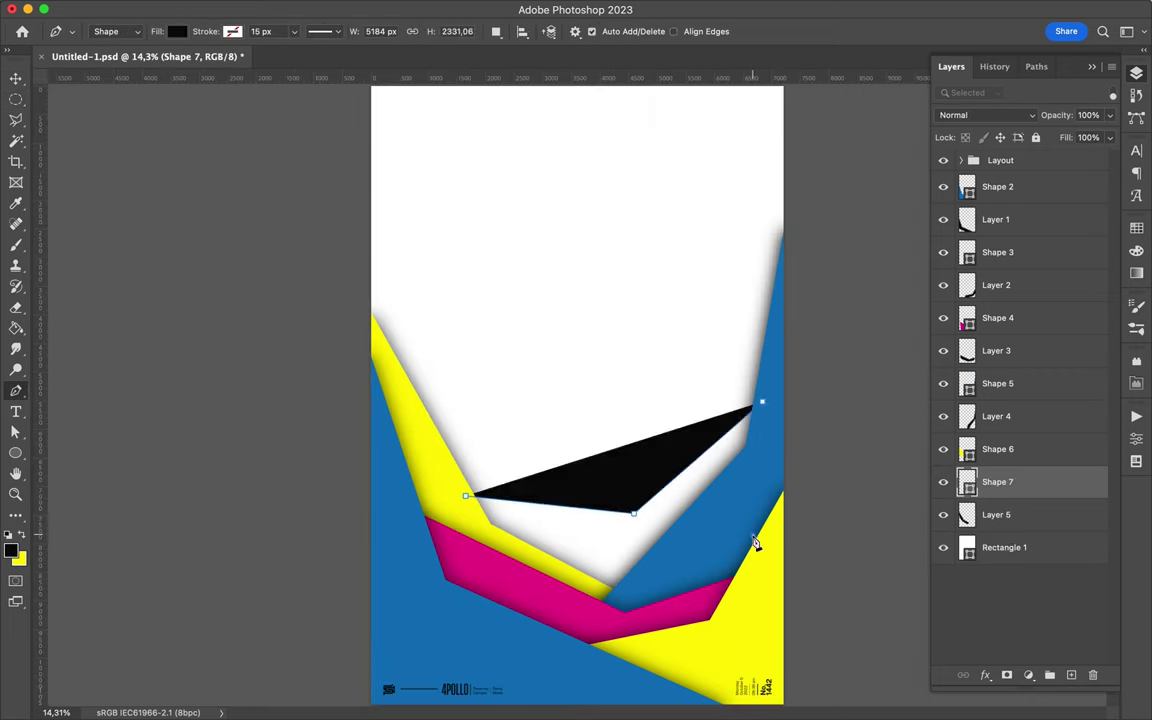
- Fill the middle band magenta and move it below the yellow shadow
left_click(607, 655)
left_click(463, 549)
left_click(465, 496)
left_click_drag(997, 481, 1028, 540)
- Add a black blurred shadow layer under the magenta band, set to Multiply
key("ctrl+Return")
left_click(1071, 675, "ctrl")
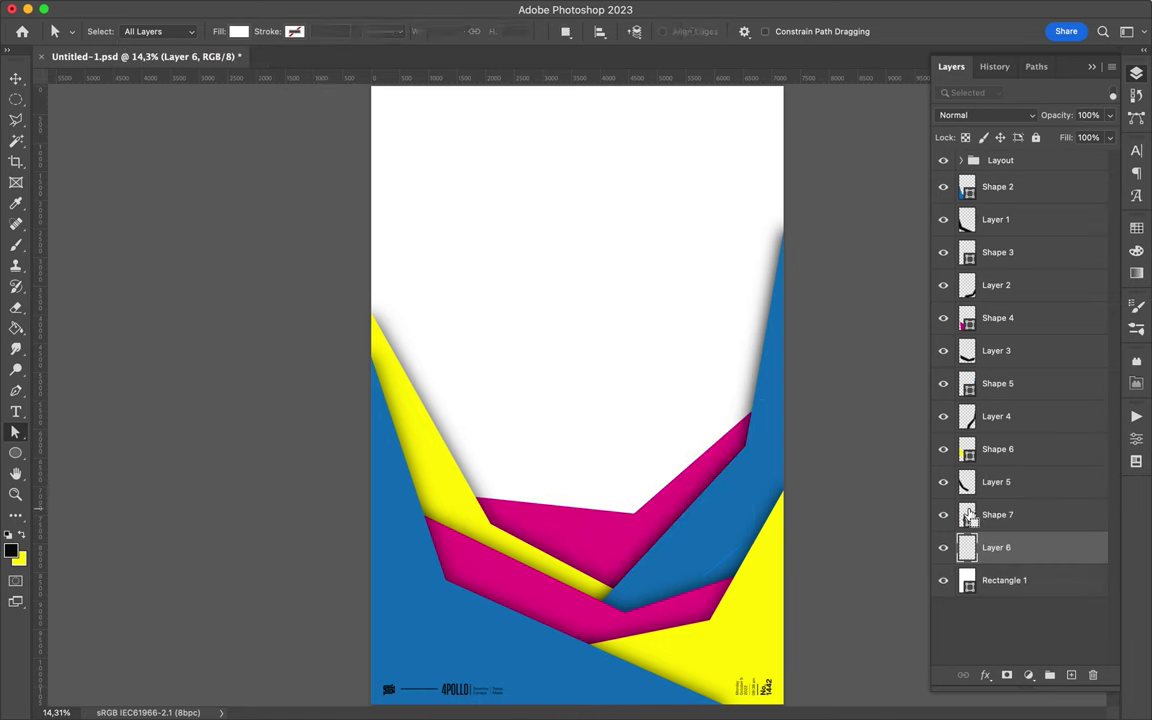
key("b")
key("ctrl+d")
key("v")
left_click(411, 8)
left_click(385, 31)
left_click(985, 115)
left_click(951, 170)
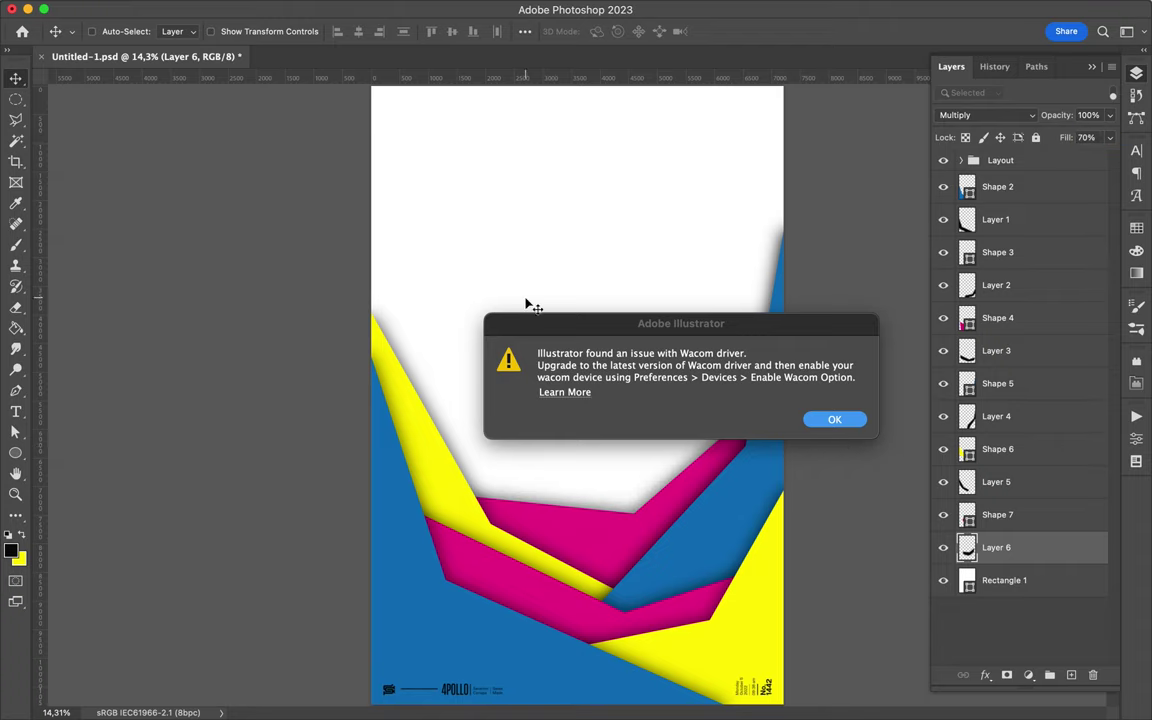
- Draw a new band, dismiss the Wacom driver warning, and fill it blue
key("p")
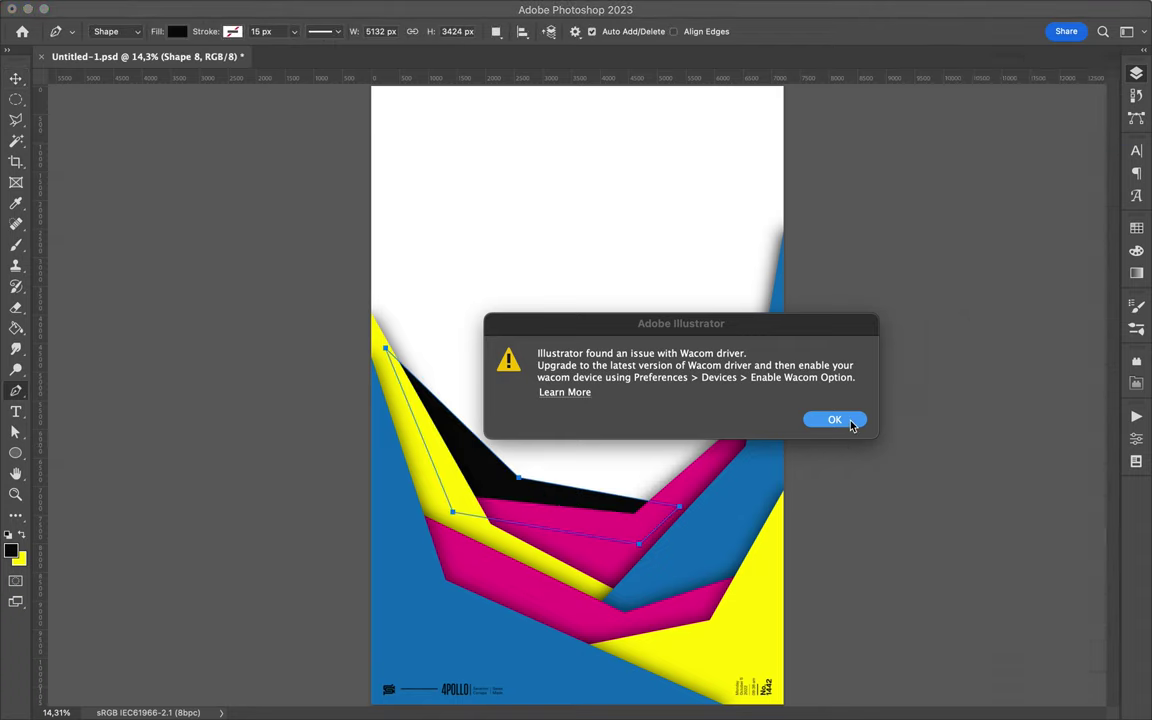
left_click(834, 419)
key("a")
left_click(238, 31)
left_click(975, 581)
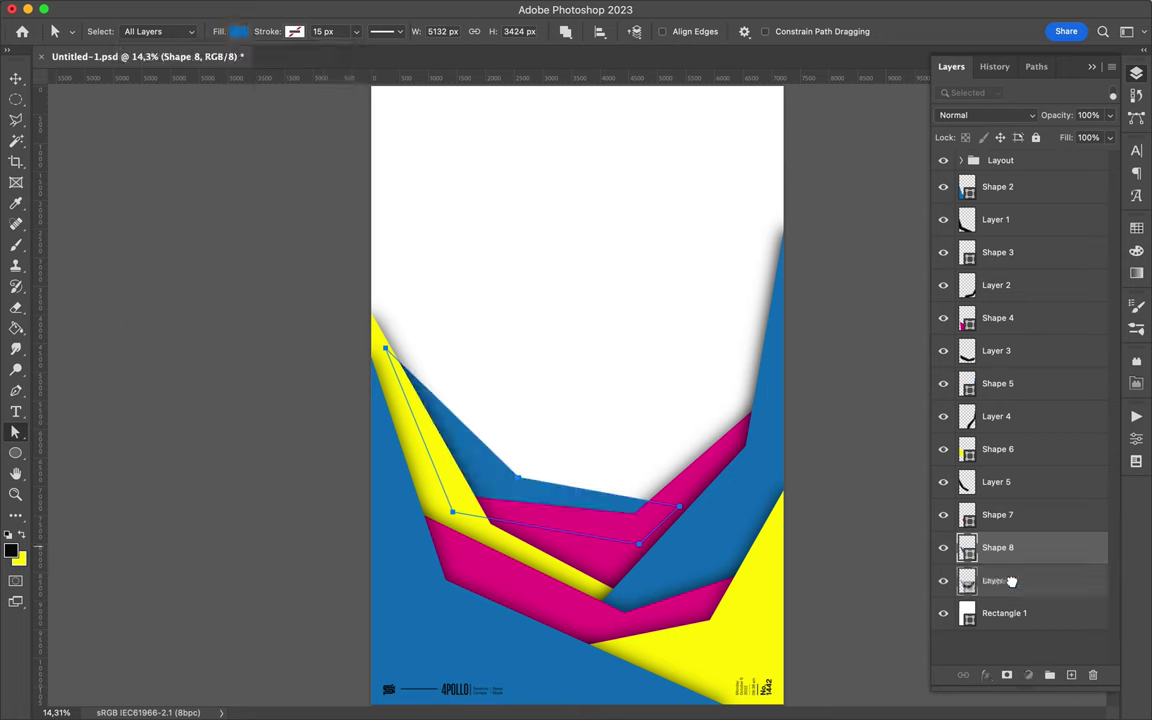
- Fill a black shadow layer for the blue band and begin blurring it
key("b")
key("m")
key("ctrl+d")
key("v")
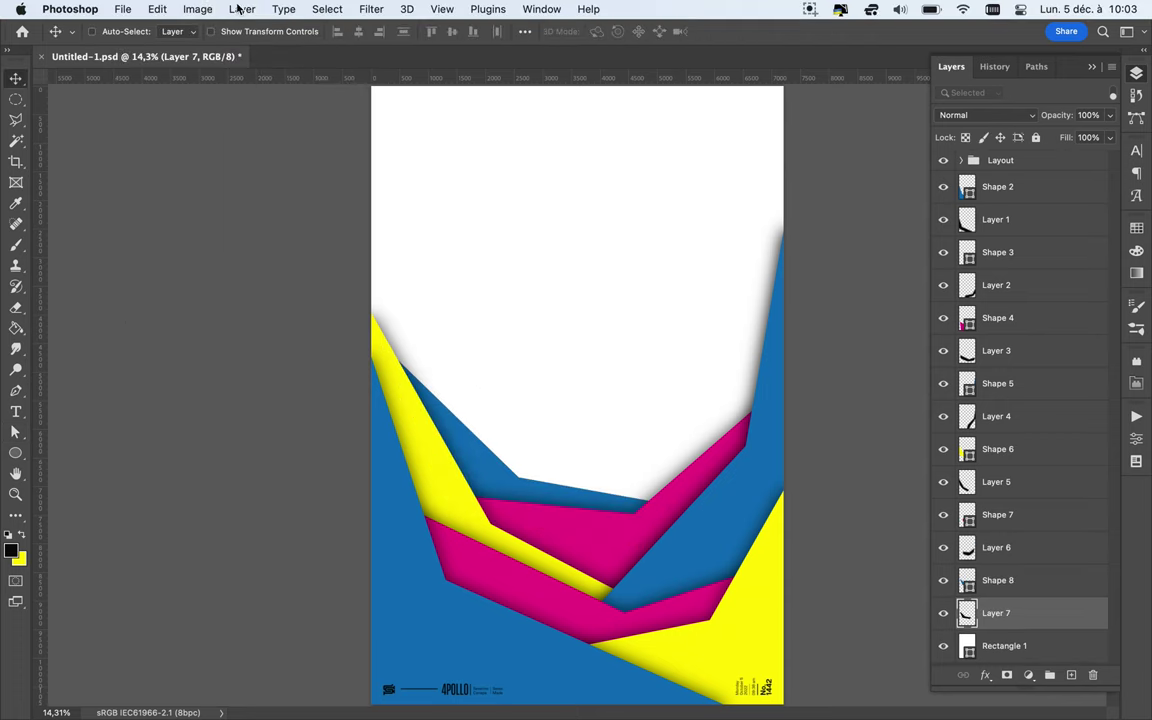
left_click(373, 9)
- Reapply the shadow blur, place a blue rectangle from Illustrator and duplicate it rightward
left_click(389, 32)
key("super+Tab")
left_click_drag(643, 255, 64, 290)
key("Return")
left_click_drag(600, 290, 716, 292)
- Fit the poster in view and move the checkerboard copy up and left
scroll(716, 292, "up", 5)
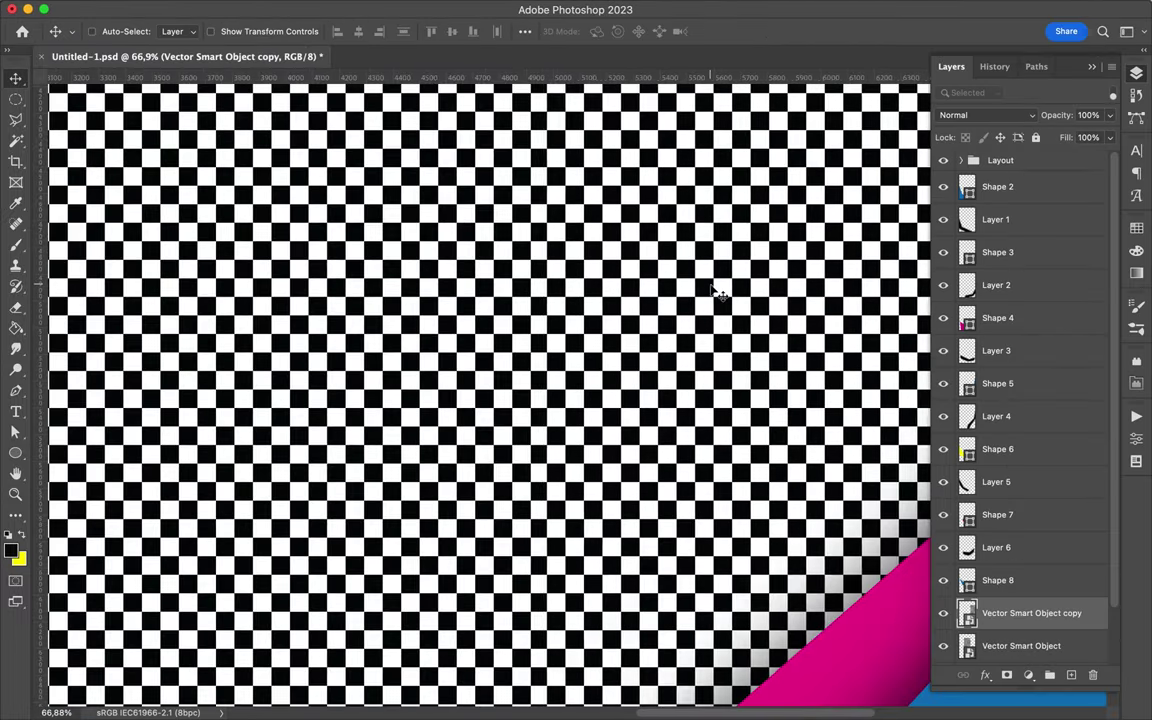
scroll(604, 374, "up", 3)
scroll(604, 374, "up", 3)
scroll(604, 374, "up", 2)
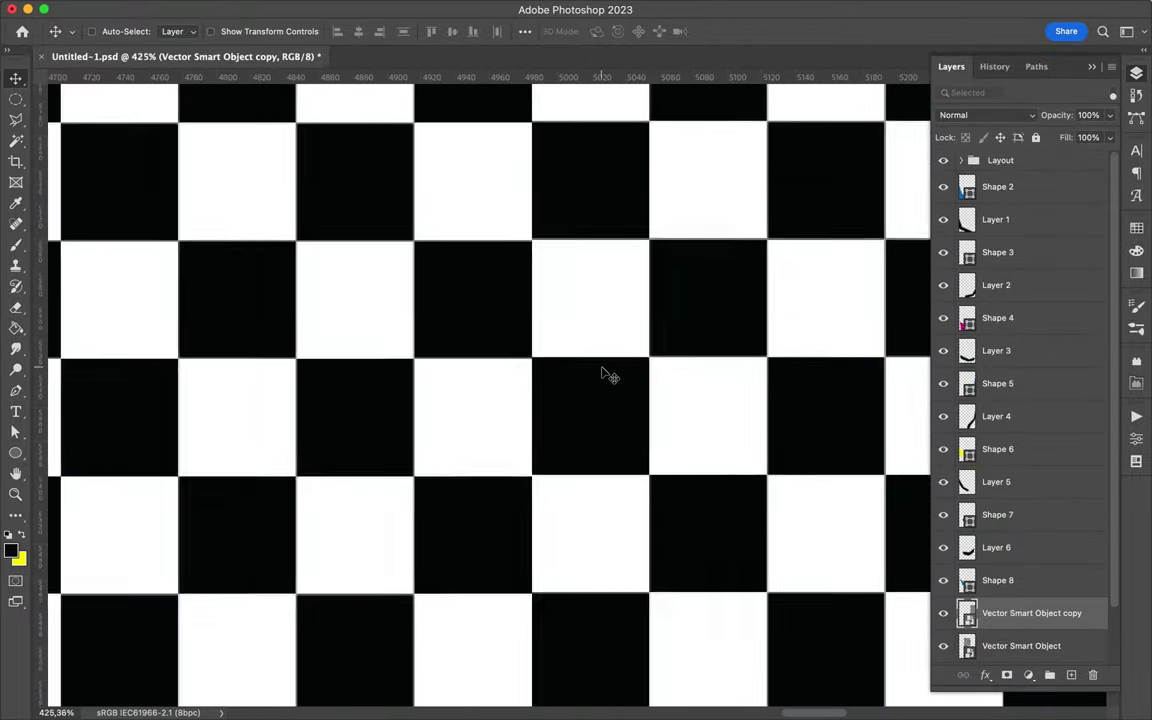
scroll(604, 374, "up", 2)
key("super+0")
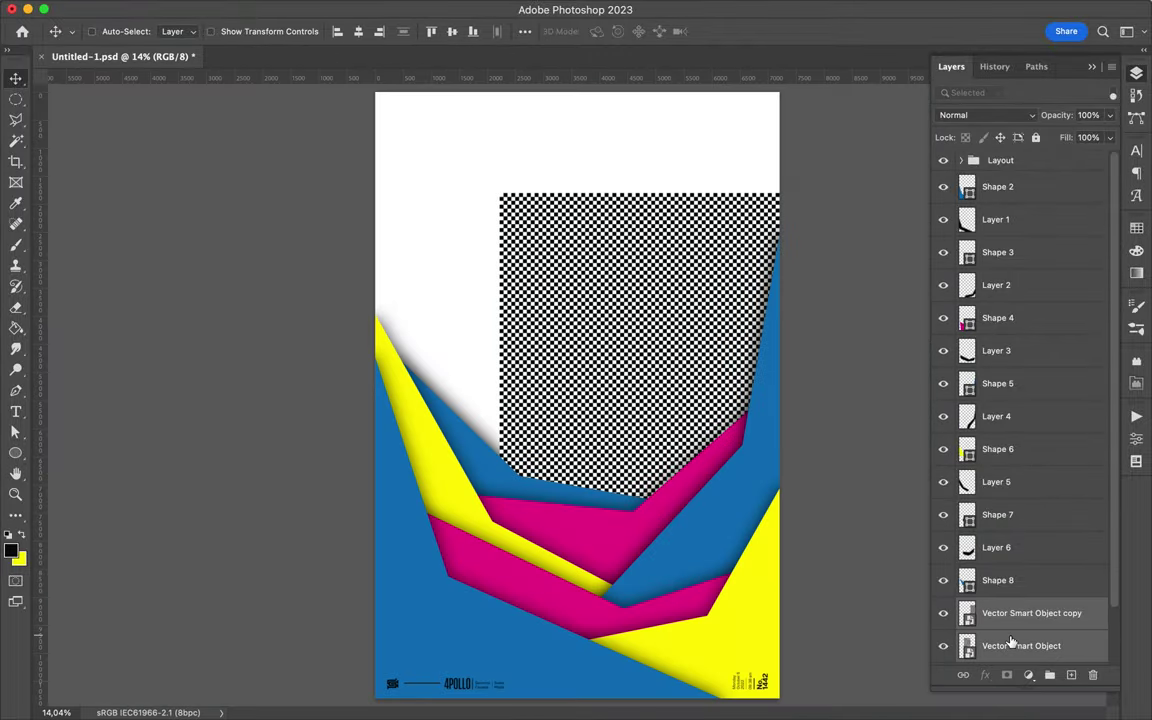
left_click_drag(640, 393, 607, 329)
- Outline a four-corner Polygonal Lasso selection along the blue band's edge
key("p")
left_click(487, 464)
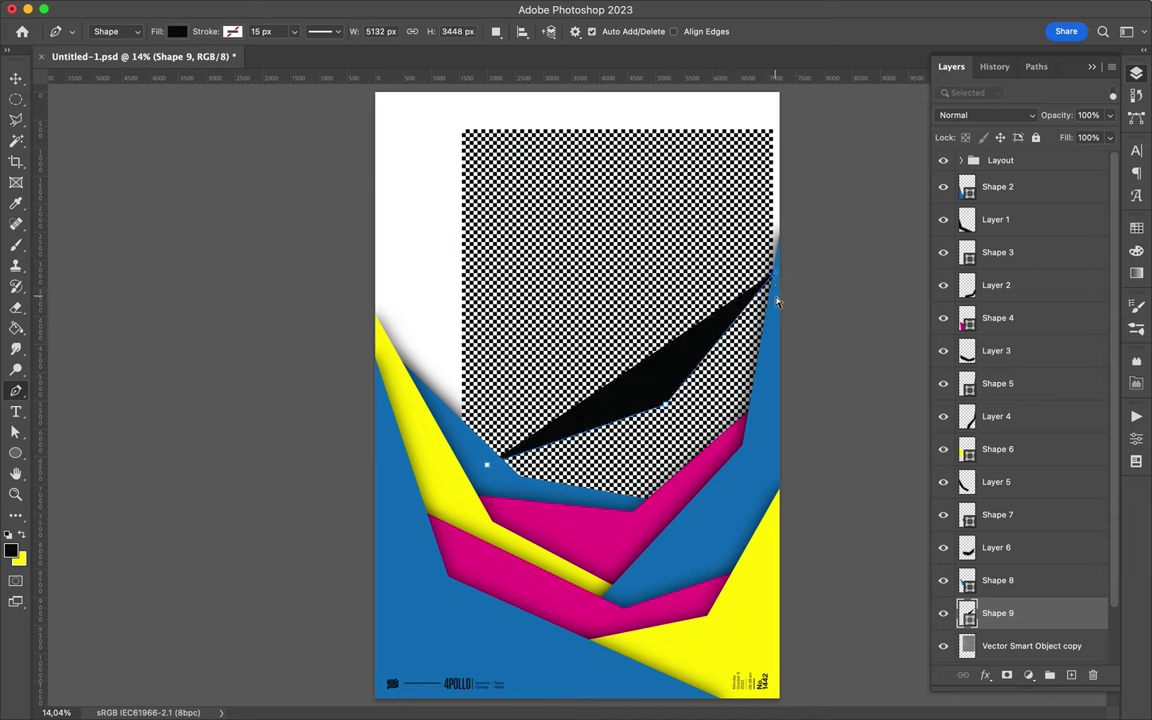
key("super+z")
key("l")
left_click(478, 465)
left_click(775, 283)
left_click(765, 585)
left_click(540, 600)
left_click(478, 468)
- Copy the selection to a new layer and reorder it relative to the checkerboard copy
key("super+j")
key("v")
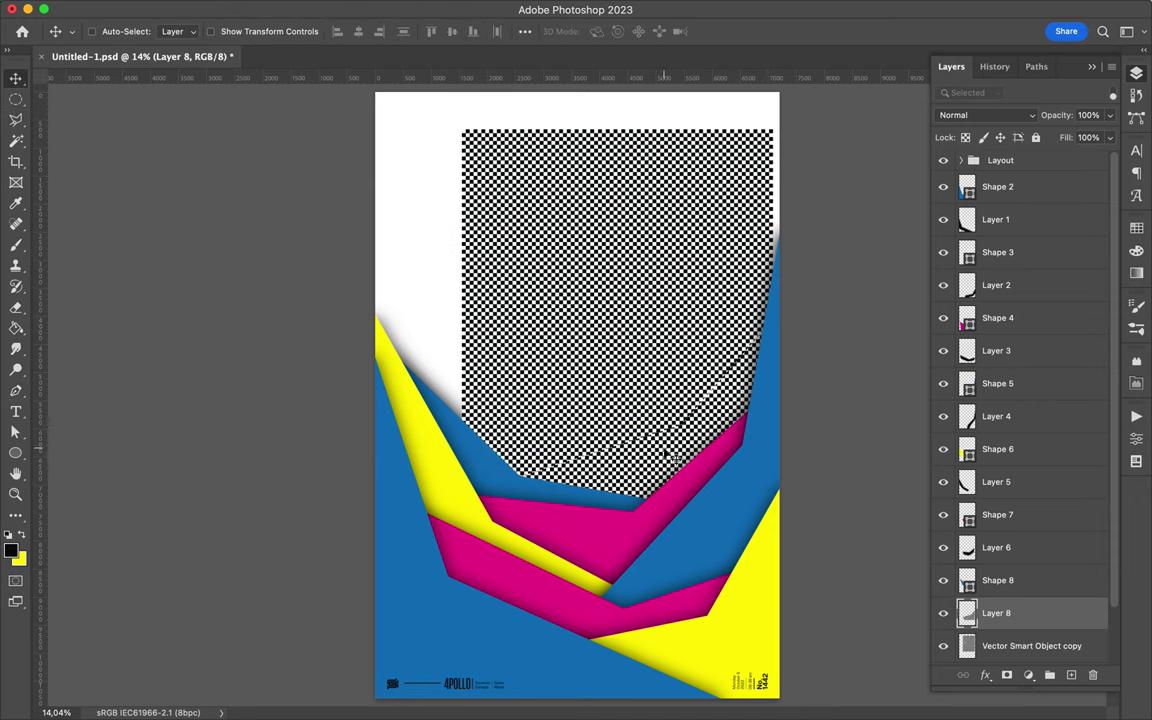
key("super+[")
key("super+[")
left_click_drag(996, 637, 996, 640)
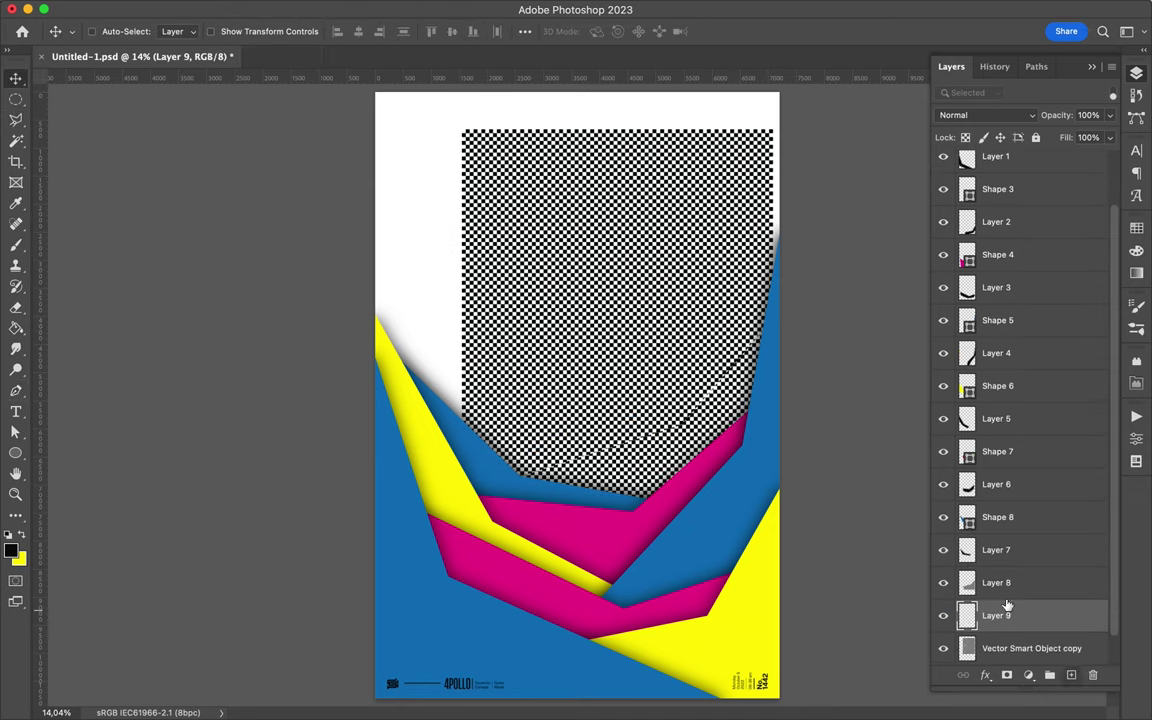
- Set the shadow layer's blend mode to Multiply and reselect the checkerboard copy
key("m")
left_click(1033, 116)
left_click(955, 170)
key("v")
left_click(620, 400, "ctrl")
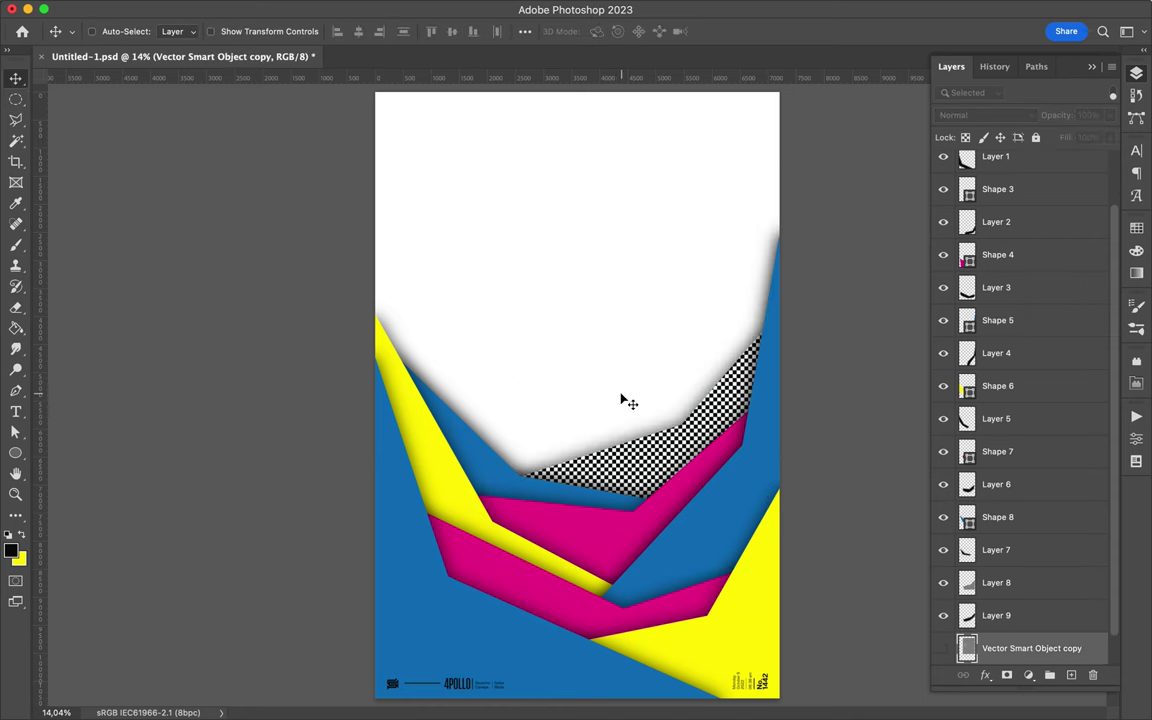
- Close a band outline, fill it magenta, and add a Multiply shadow layer with reduced fill
left_click(363, 290)
key("a")
left_click(232, 31)
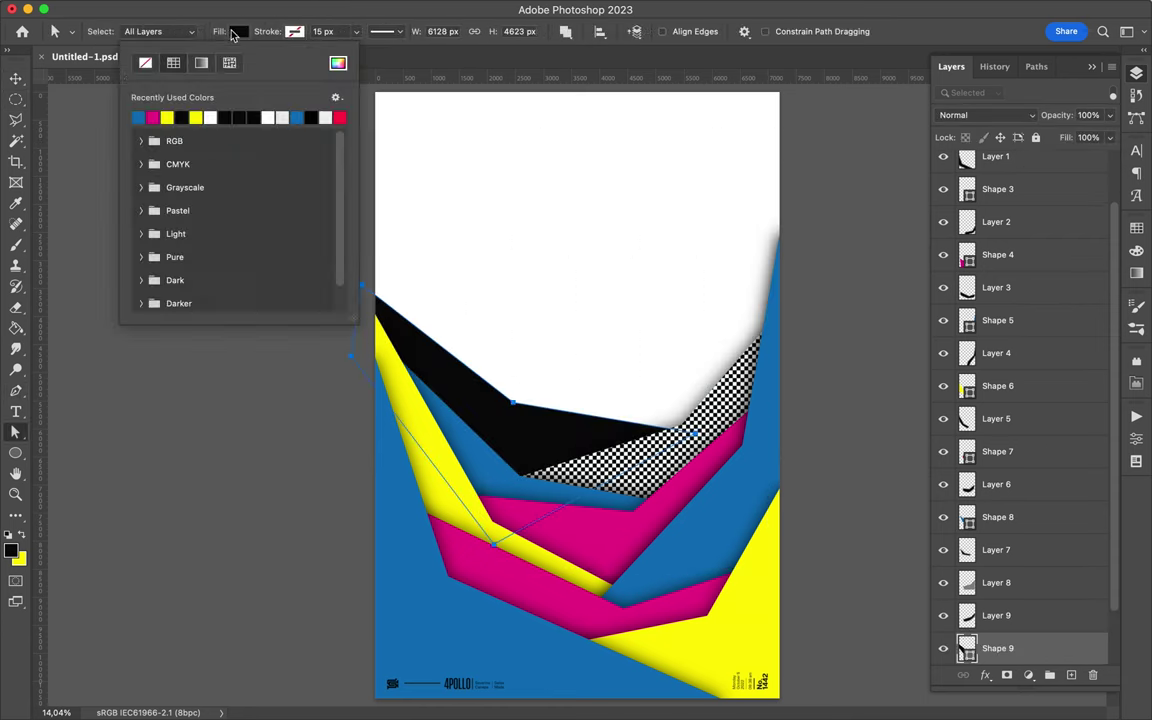
left_click(165, 115)
left_click(1071, 676)
key("b")
key("m")
key("v")
left_click(985, 115)
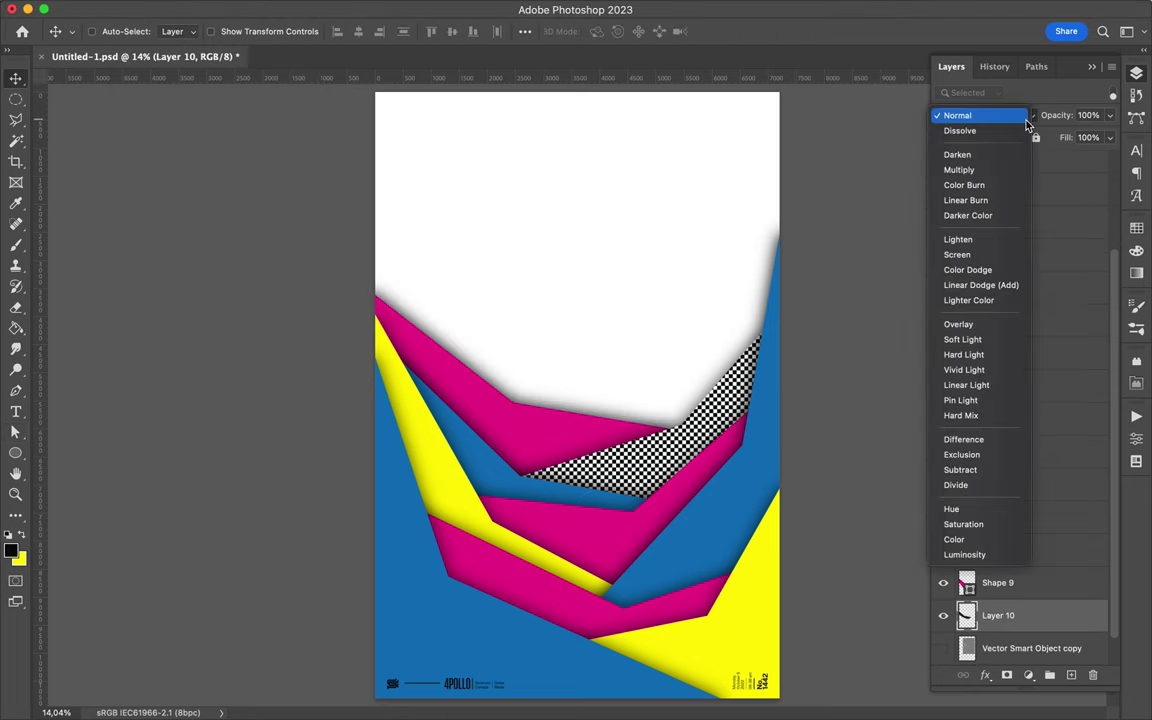
left_click(964, 162)
left_click(1109, 137)
left_click_drag(1111, 158, 1090, 160)
- Draw a three-point yellow band reaching the poster's right edge
left_click(559, 418)
left_click(675, 365)
left_click(787, 268)
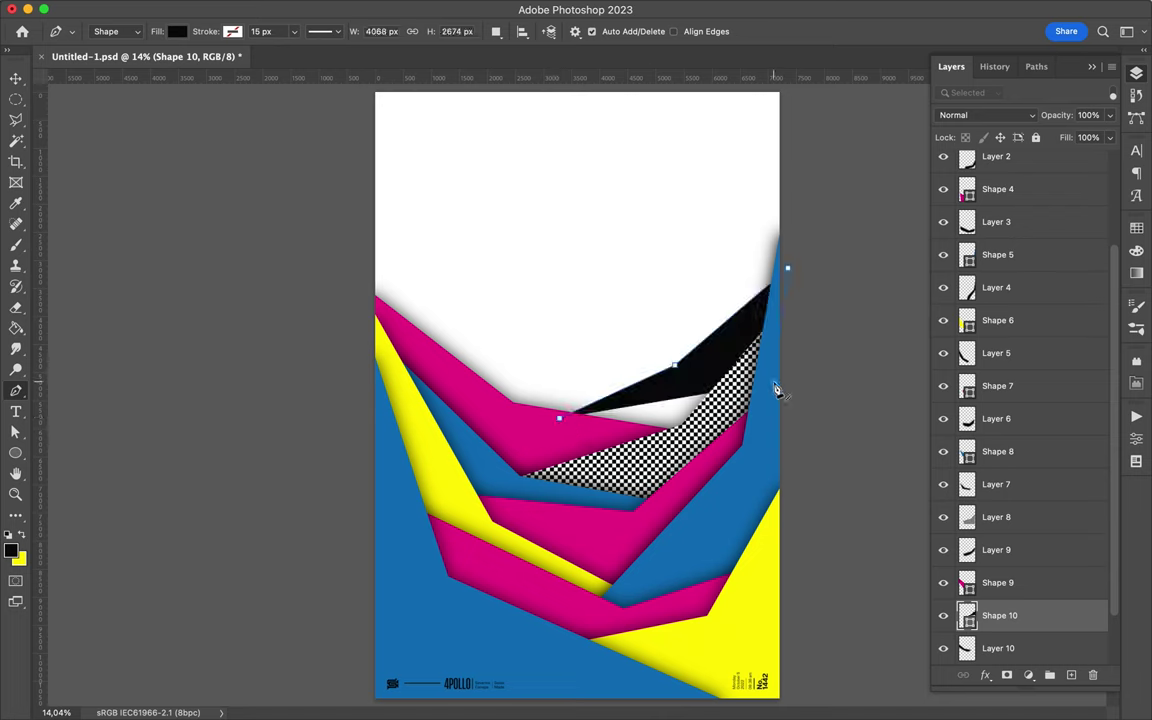
left_click(560, 419)
key("a")
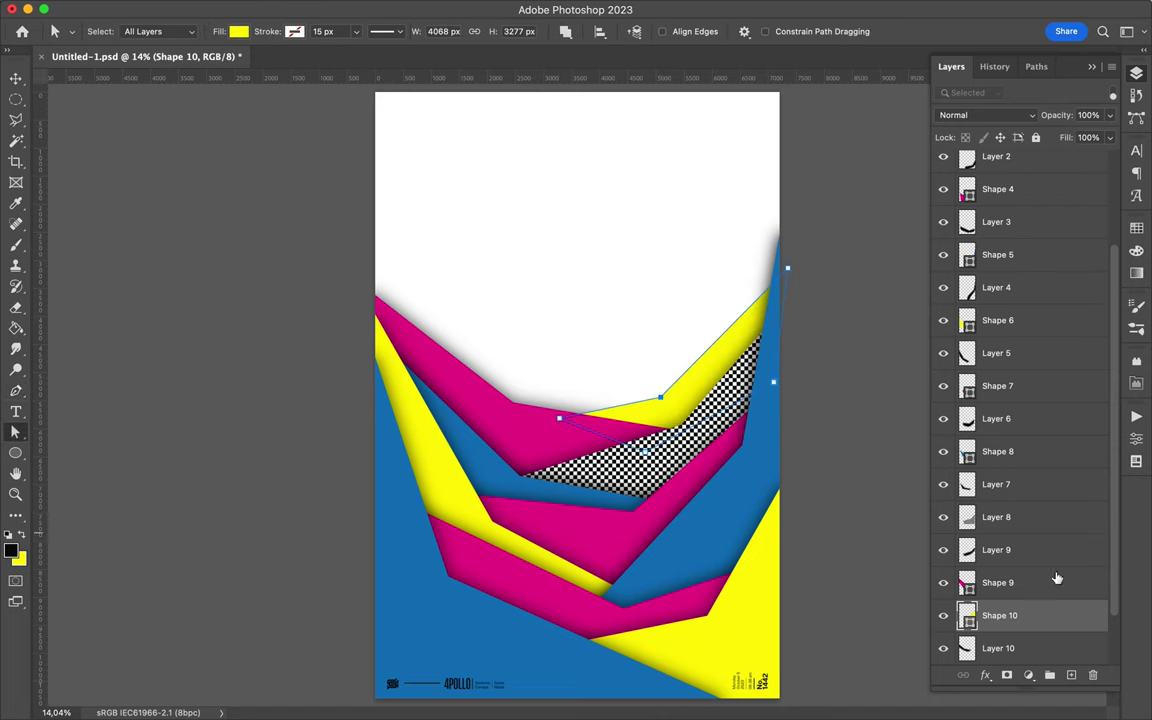
- Give the yellow band a blurred black shadow layer set to Multiply
left_click(967, 582, "ctrl")
key("ctrl+shift+alt+n")
key("b")
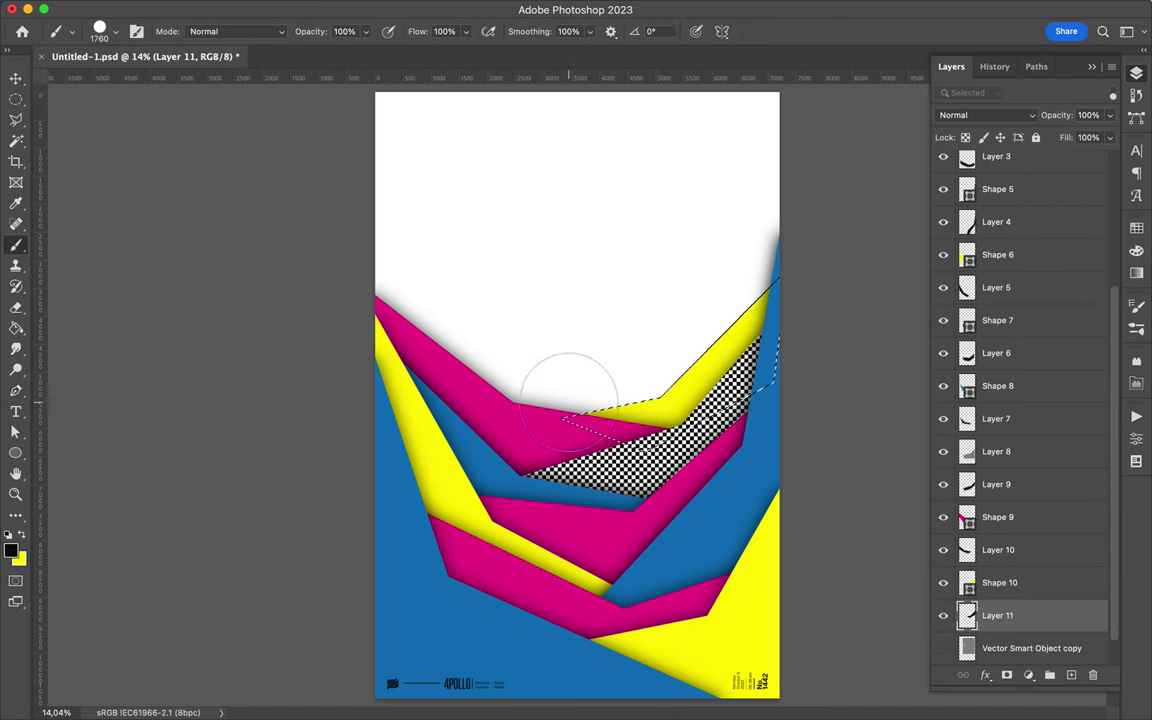
key("v")
key("ctrl+d")
left_click(399, 10)
left_click(375, 33)
left_click(987, 115)
left_click(959, 170)
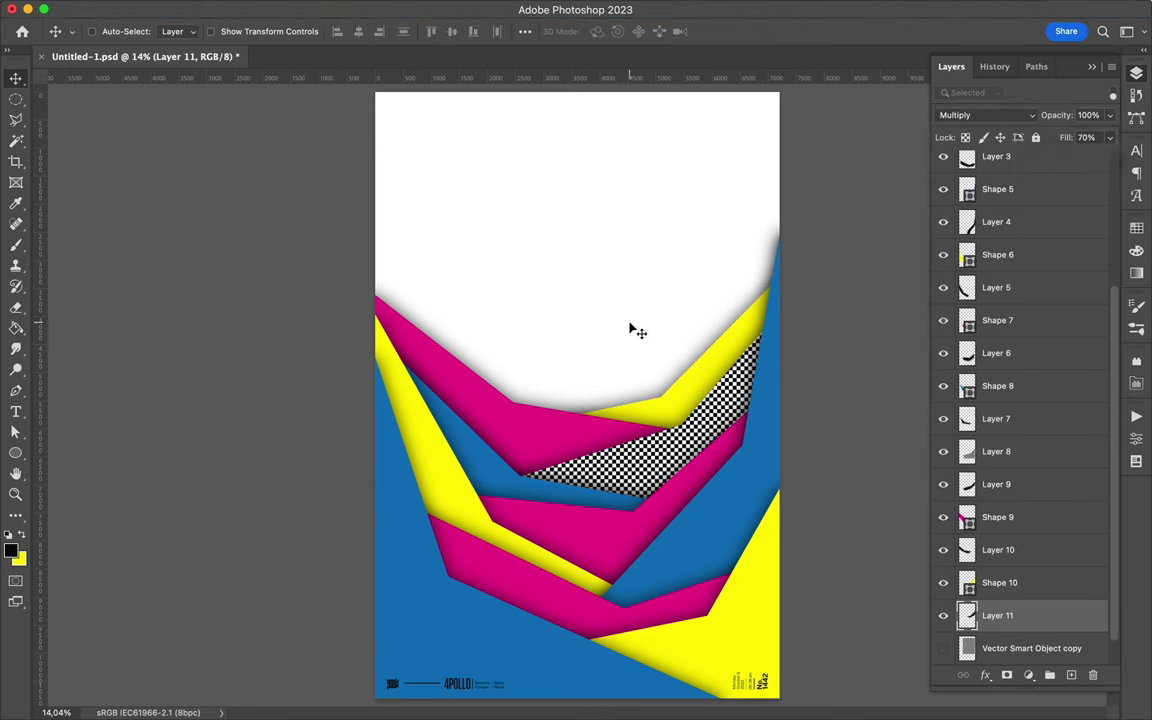
- Draw the next band outline with the pen tool
key("p")
left_click(674, 413)
left_click(484, 487)
key("v")
- Add a blurred black shadow for that band on a Multiply layer with lowered fill
key("ctrl+shift+n")
left_click(967, 582, "ctrl")
key("b")
key("alt+bracketleft")
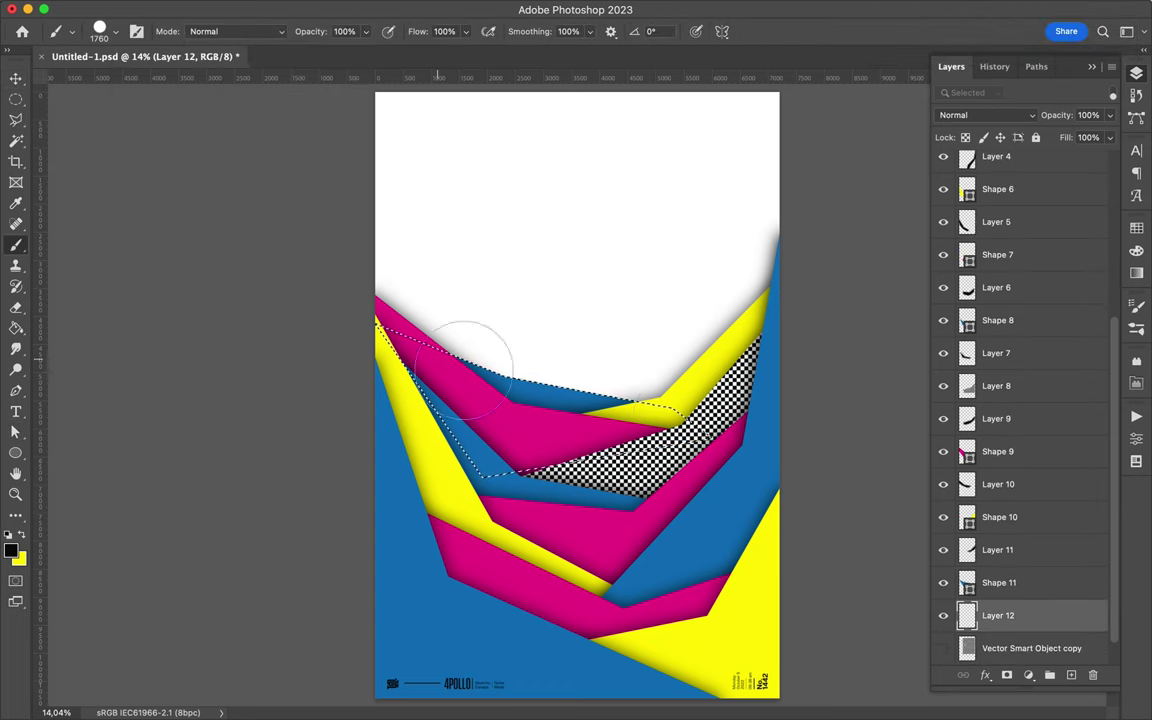
key("m")
key("ctrl+d")
key("v")
left_click(371, 9)
left_click(379, 31)
left_click(987, 115)
left_click(990, 166)
left_click(1109, 115)
- Draw another band, fill it magenta, and move it below the shadow layer
key("p")
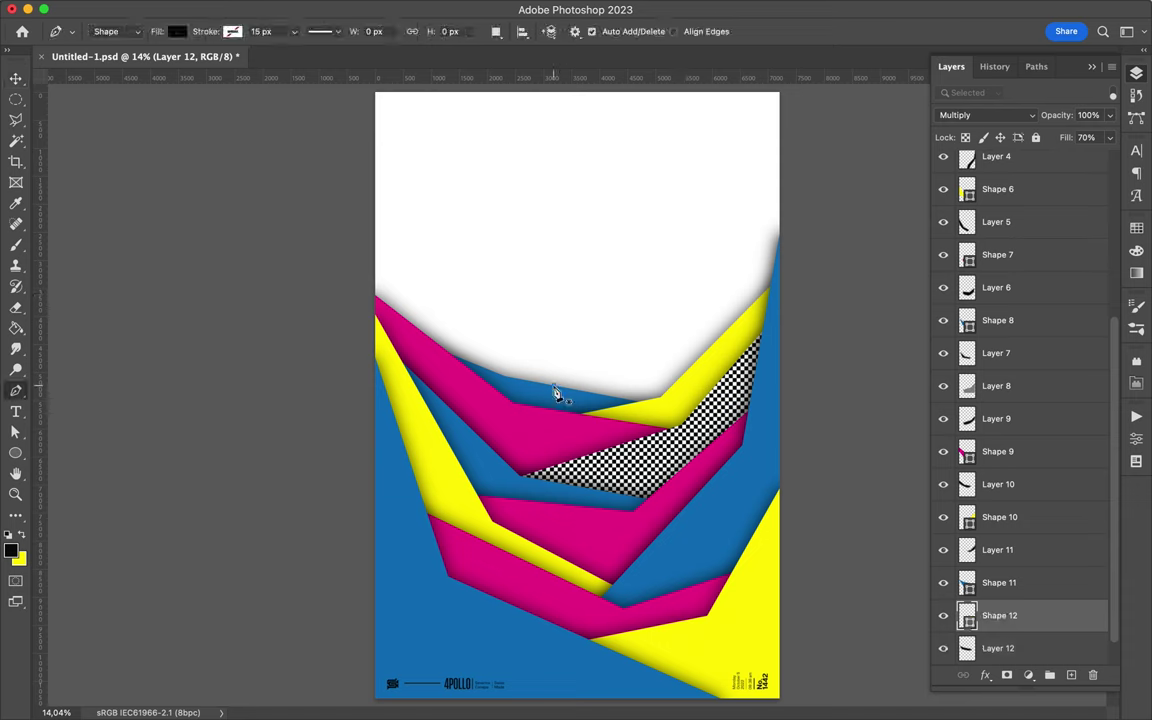
left_click(763, 336)
left_click(177, 31)
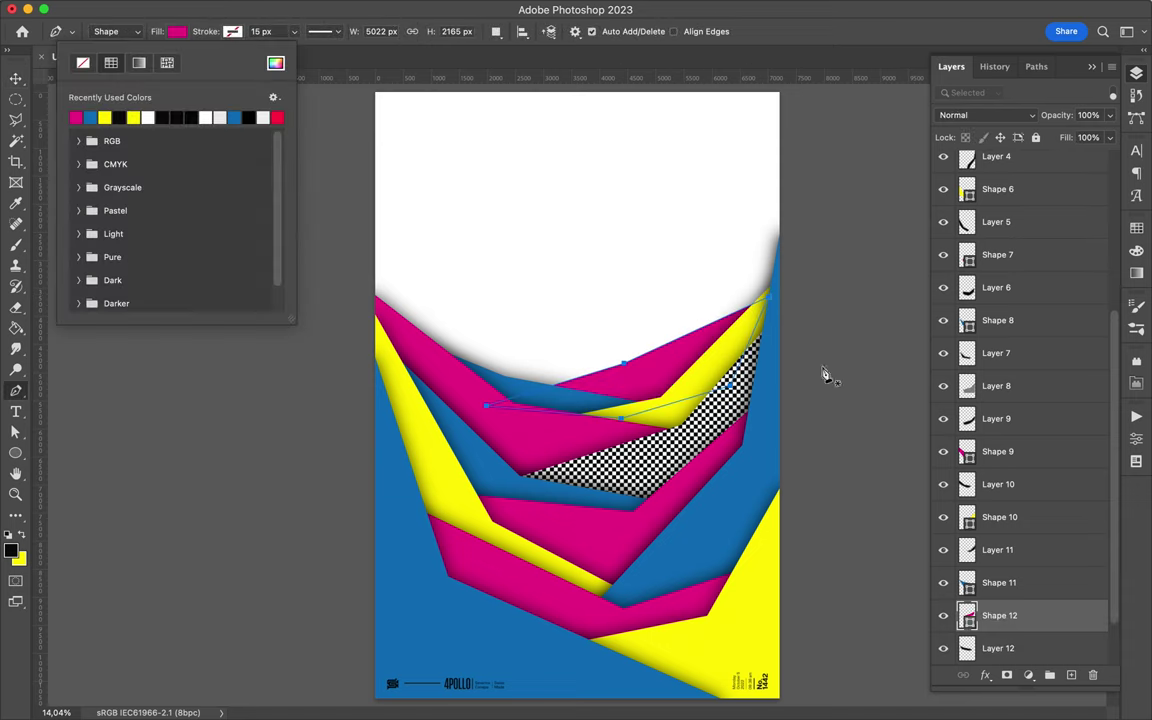
left_click(103, 116)
left_click_drag(1000, 615, 1048, 619)
- Create the magenta band's shadow with Gaussian Blur, Multiply blending and lowered fill
left_click(1048, 619)
key("ctrl+Return")
key("ctrl+shift+alt+n")
key("b")
key("v")
key("ctrl+d")
left_click(488, 9)
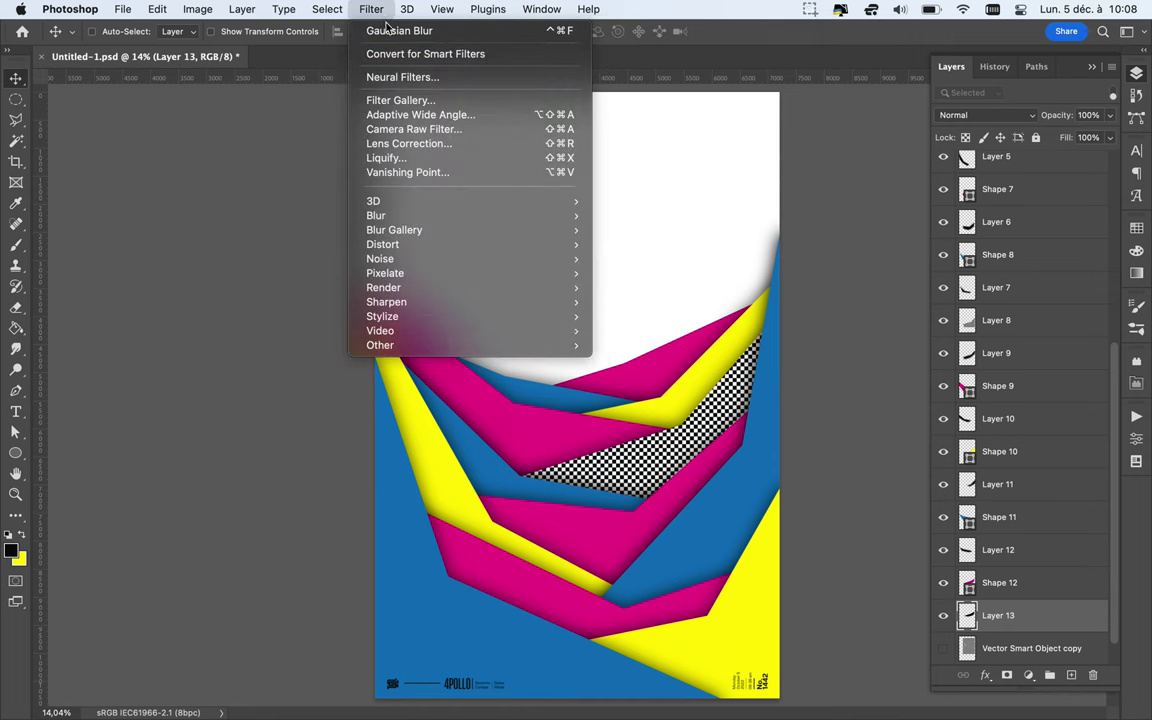
left_click(388, 30)
left_click(1018, 117)
left_click(880, 160)
left_click(1108, 138)
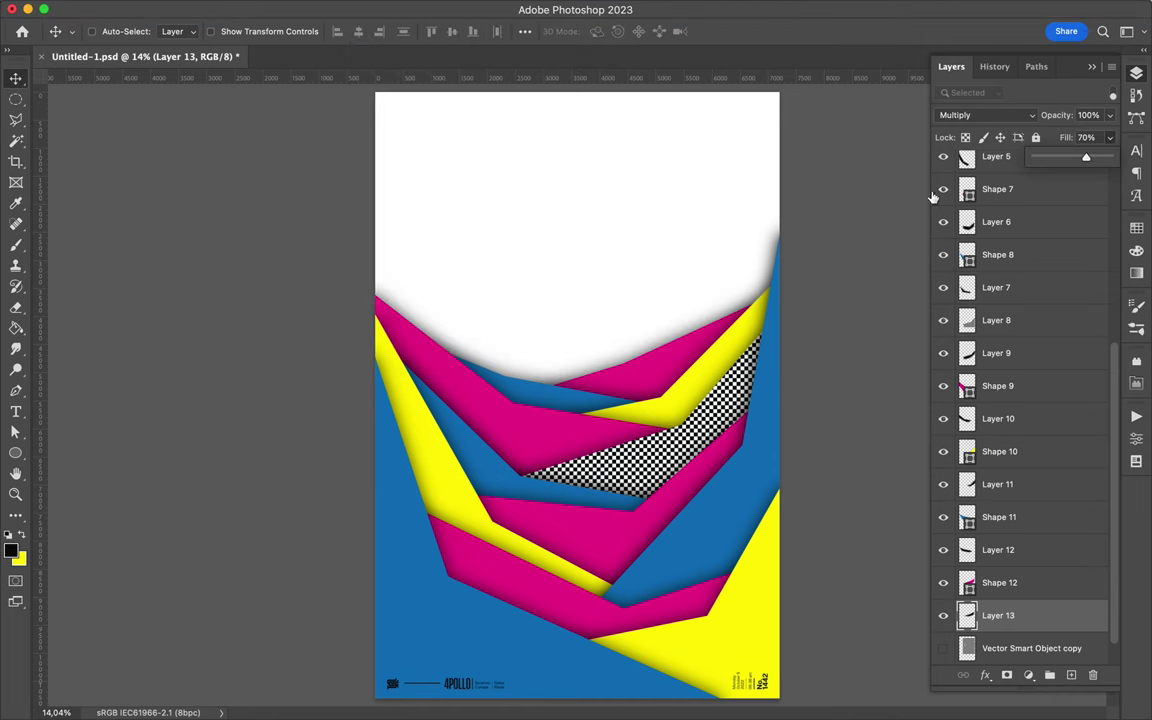
- Show the checkerboard copy, raise it, rotate it about 90 degrees and move it left
left_click(944, 649)
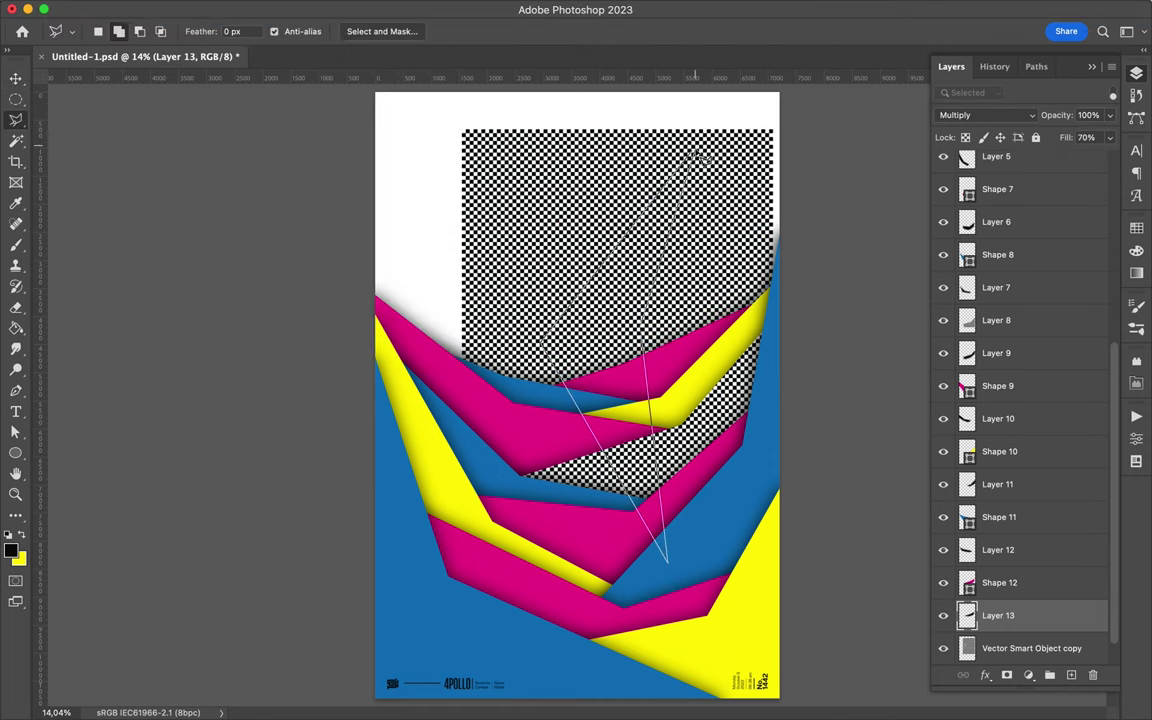
left_click_drag(998, 615, 998, 660)
key("ctrl+t")
left_click_drag(715, 150, 740, 420)
left_click_drag(432, 364, 462, 373)
key("Return")
- Blur the checker piece's shadow layer and set it to Multiply with lowered fill
key("b")
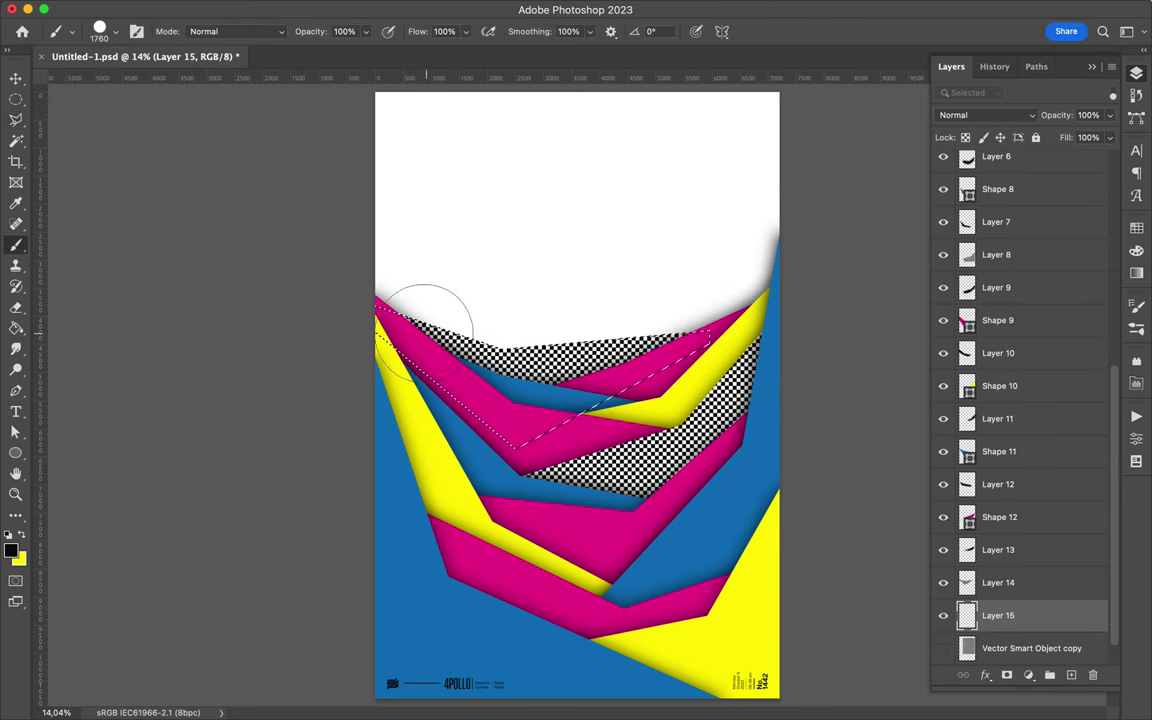
key("v")
key("super+d")
left_click(376, 10)
left_click(440, 240)
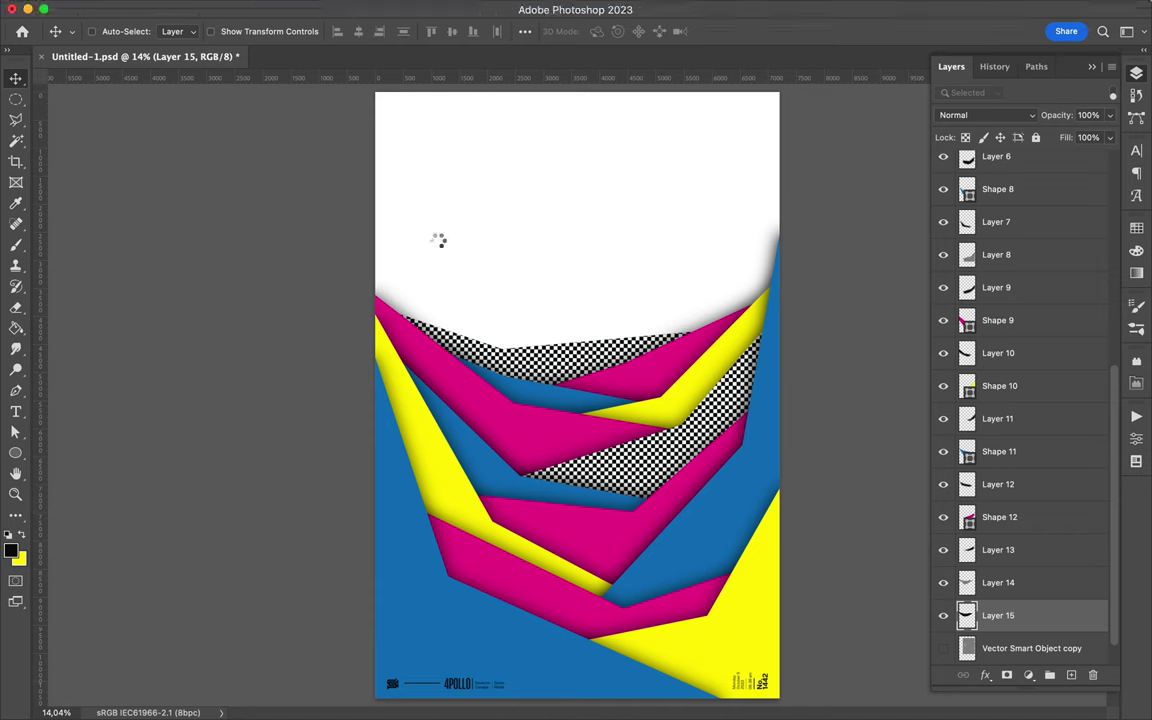
left_click(995, 115)
left_click(960, 173)
left_click(1108, 137)
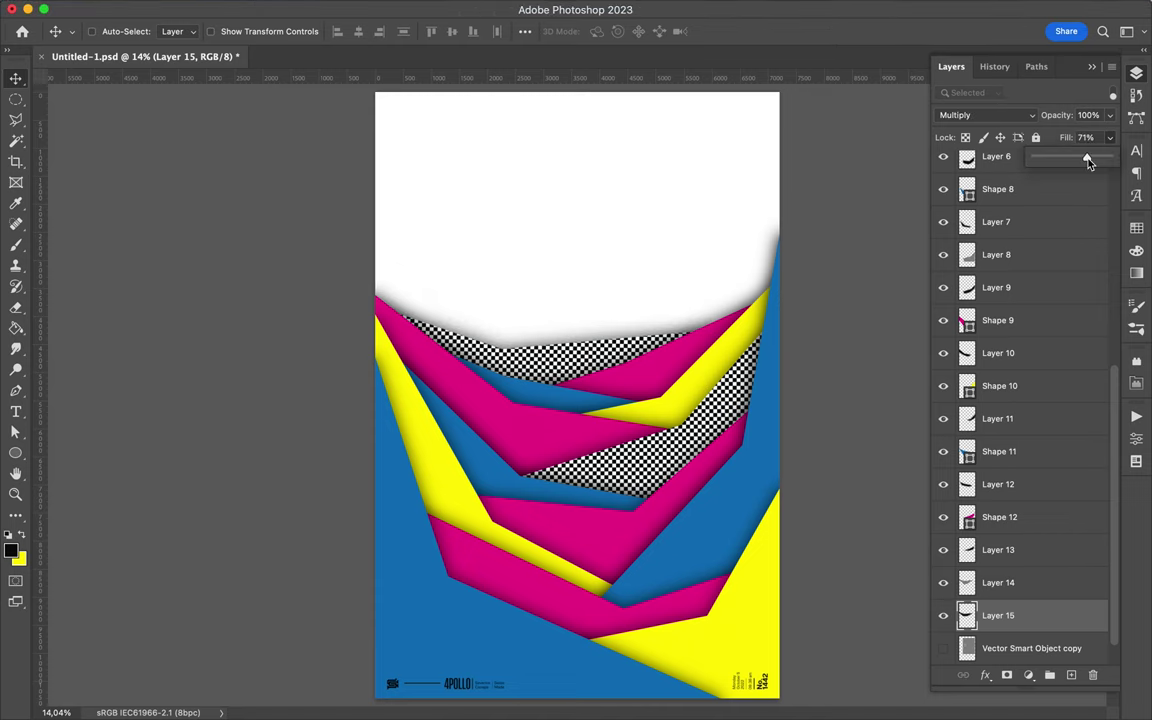
- Draw a blue band and place it below the previous shadow
key("p")
left_click(375, 249)
left_click(347, 314)
left_click(165, 31)
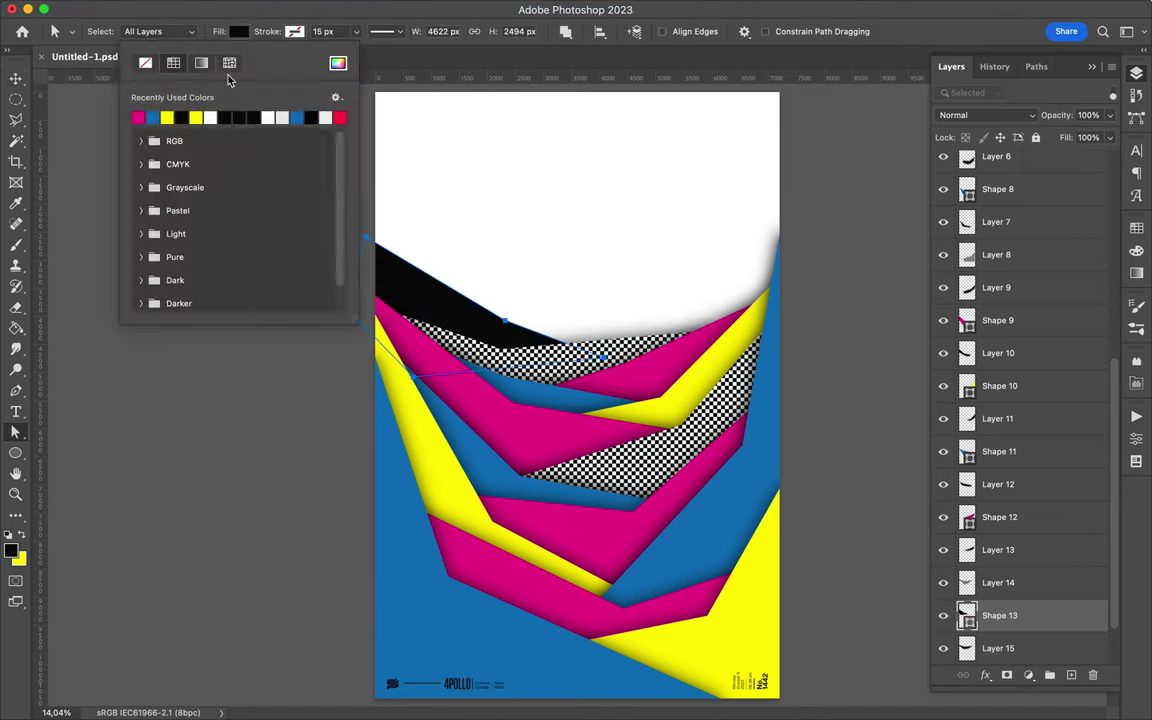
left_click(179, 115)
key("v")
left_click_drag(1013, 638, 1020, 655)
- Paint a black shadow along the blue band's upper edge, blur it and set Multiply
left_click(1071, 675, "super")
key("b")
key("m")
left_click_drag(342, 258, 810, 335)
key("alt+BackSpace")
left_click(368, 10)
left_click(386, 41)
key("shift+alt+m")
key("v")
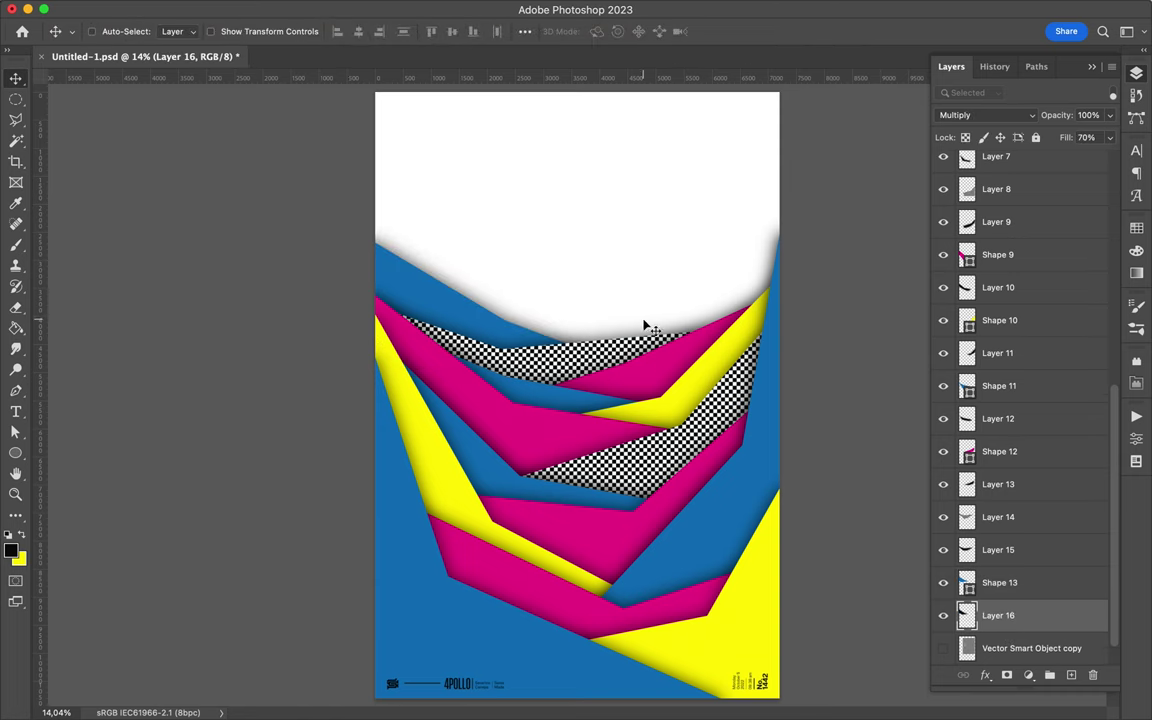
- Draw another band along the poster's right edge and choose its fill colour
key("p")
left_click(795, 236)
left_click(800, 330)
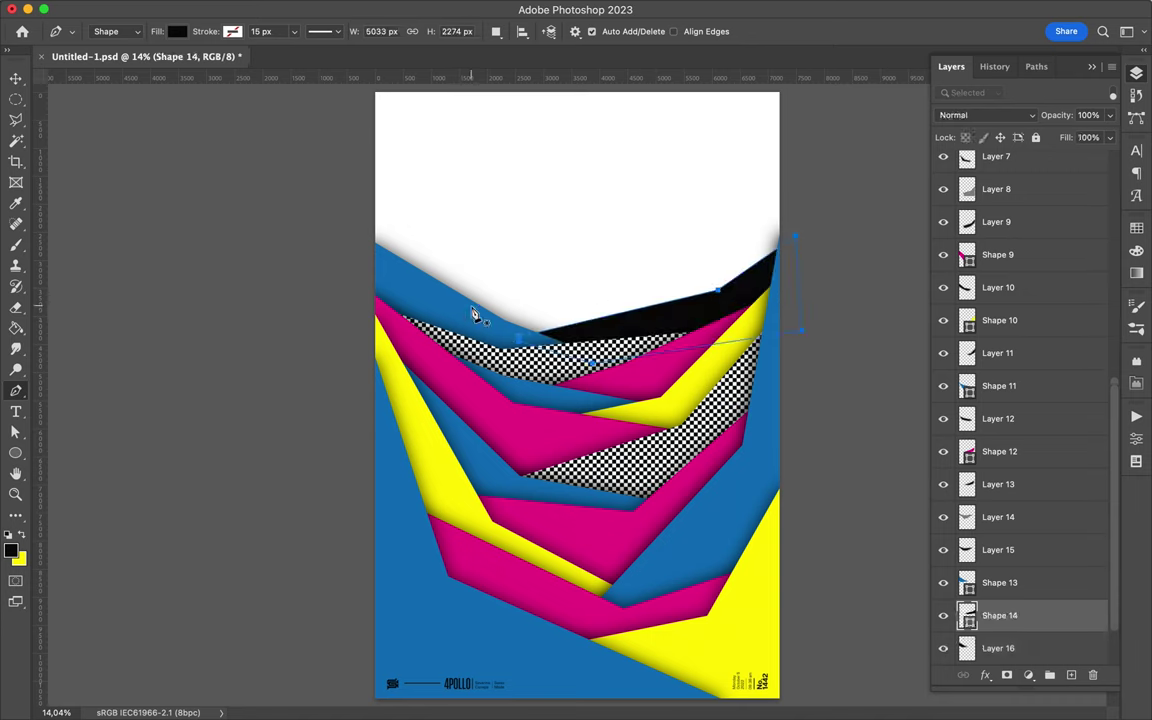
key("a")
left_click(238, 31)
left_click(131, 113)
- Blur that band's shadow layer and set it to Multiply with lowered fill
key("Return")
key("ctrl+Return")
key("m")
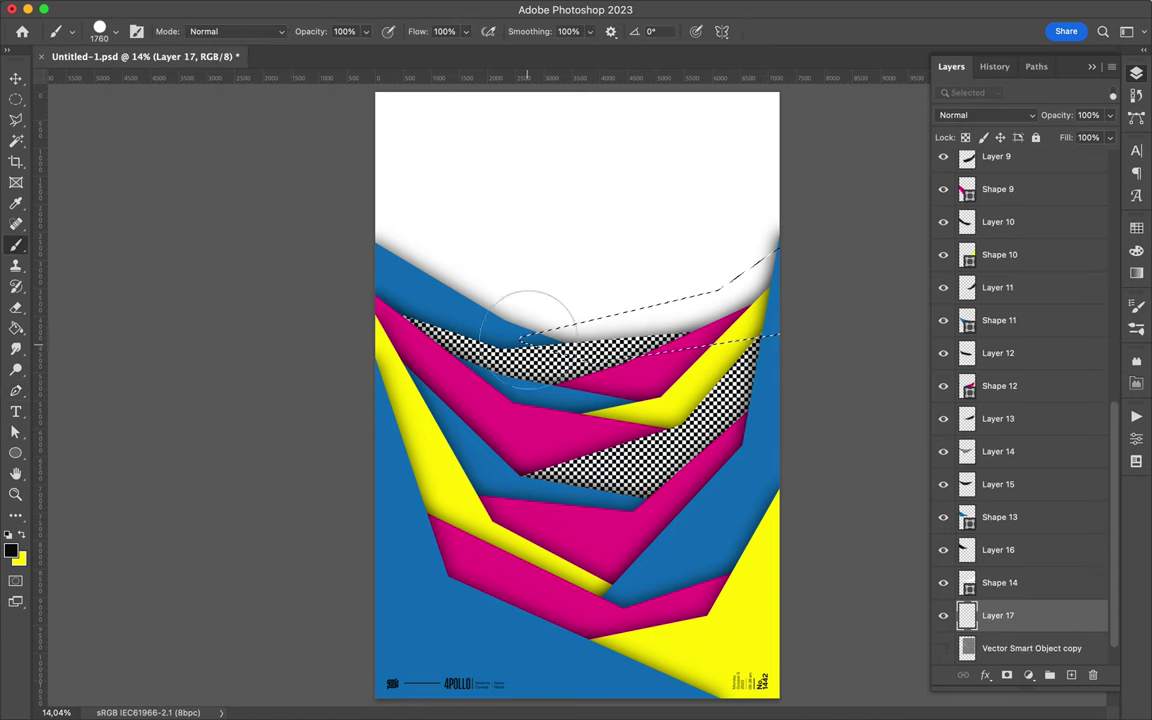
left_click(375, 9)
key("Escape")
left_click(1024, 115)
left_click(880, 154)
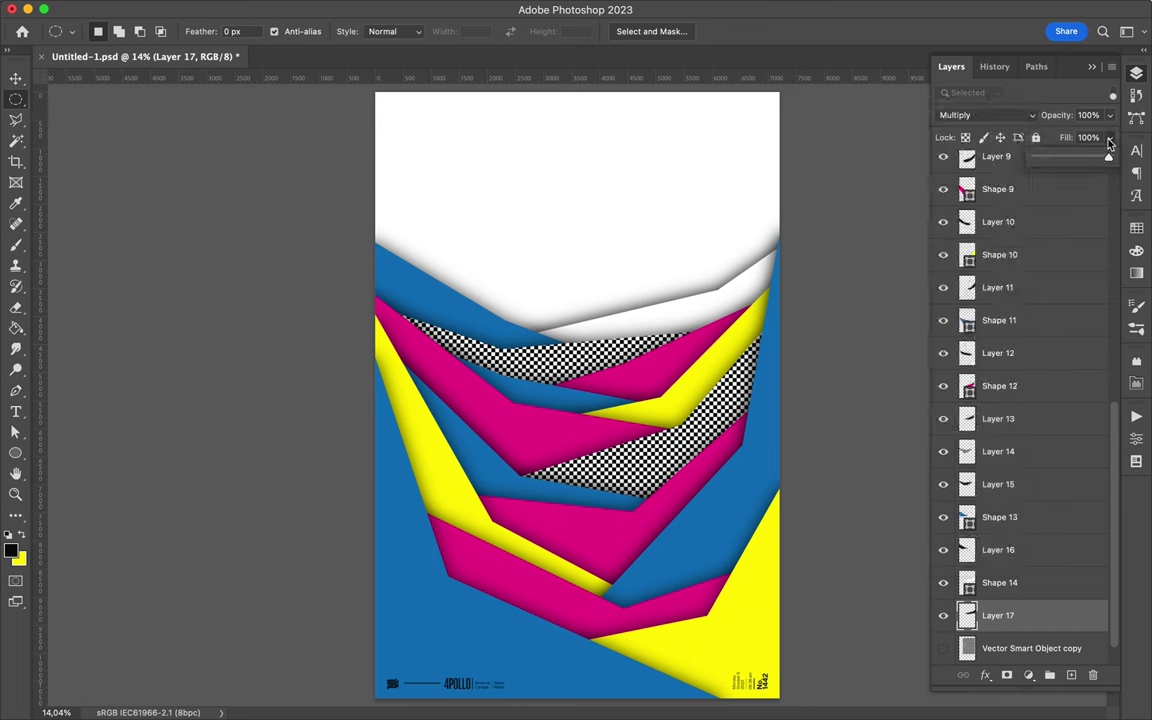
- Draw a new band near the right edge and fill it magenta
key("p")
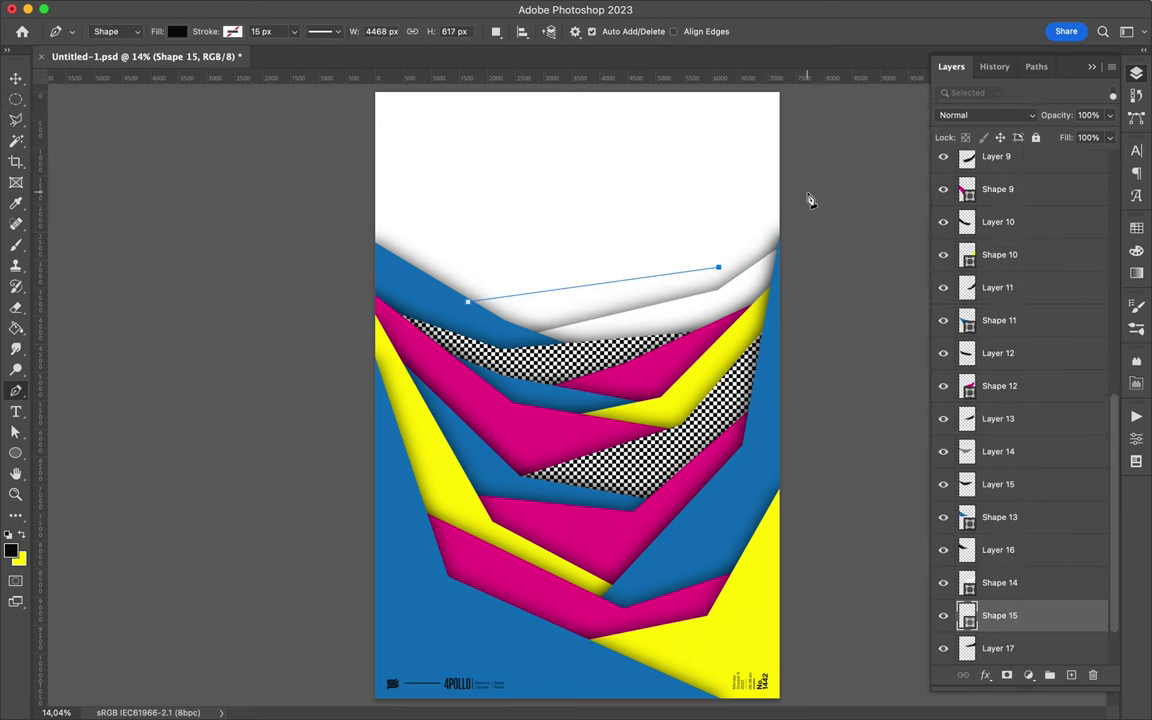
left_click(807, 192)
left_click(789, 321)
left_click(467, 300)
key("a")
left_click(238, 31)
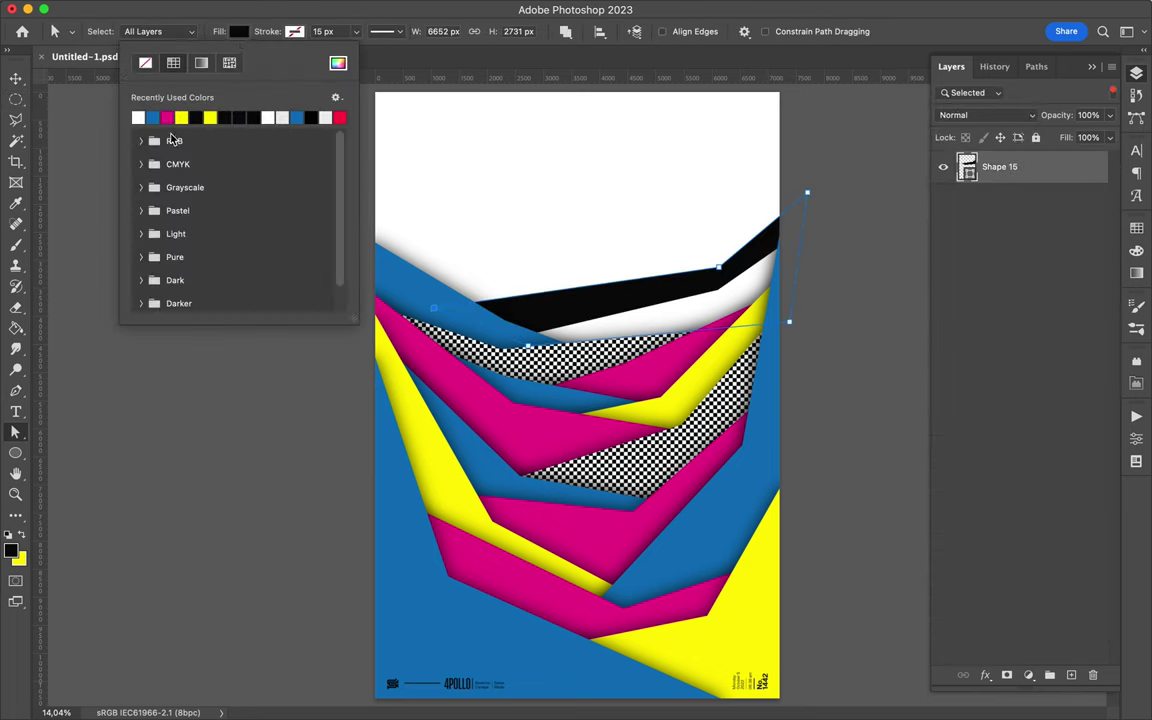
double_click(167, 117)
- Make the magenta band's black shadow with Gaussian Blur, Multiply and lowered fill
key("v")
left_click(967, 600, "ctrl")
key("ctrl+shift+alt+n")
key("b")
key("v")
left_click(375, 10)
left_click(380, 383)
left_click(987, 115)
left_click(880, 150)
left_click_drag(1109, 137, 1085, 160)
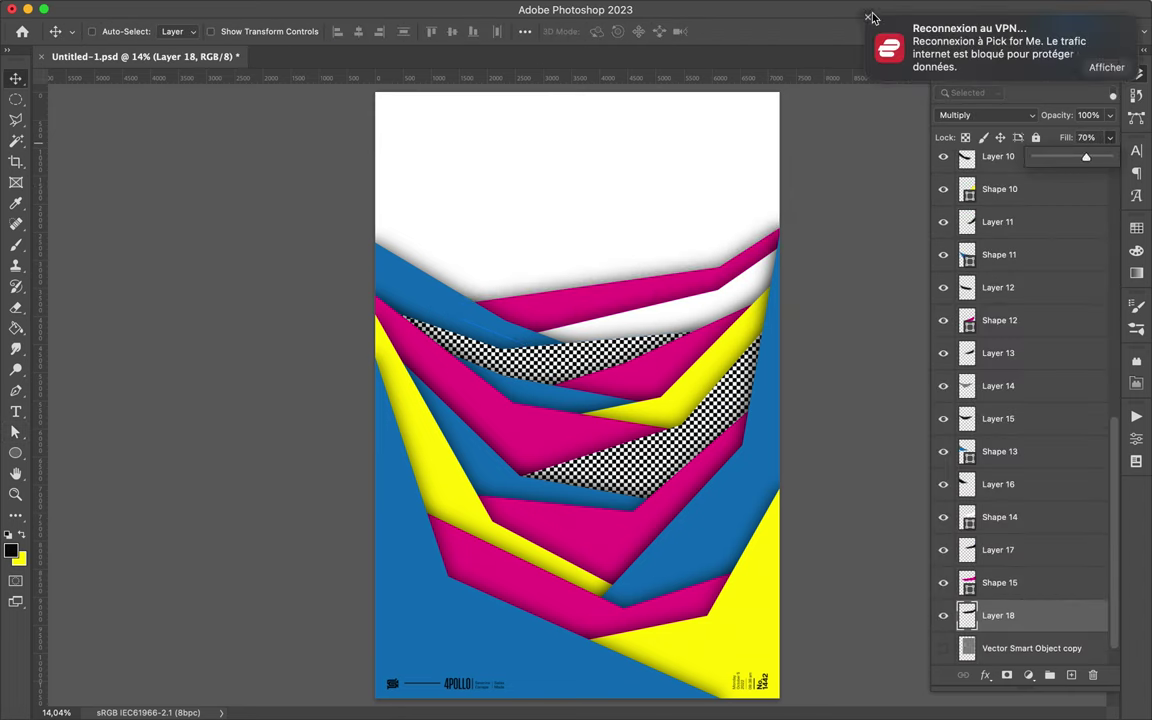
- Draw a four-corner band across the upper left and fill it yellow
key("p")
left_click(368, 176)
left_click(506, 280)
left_click(680, 280)
left_click(478, 313)
left_click(361, 270)
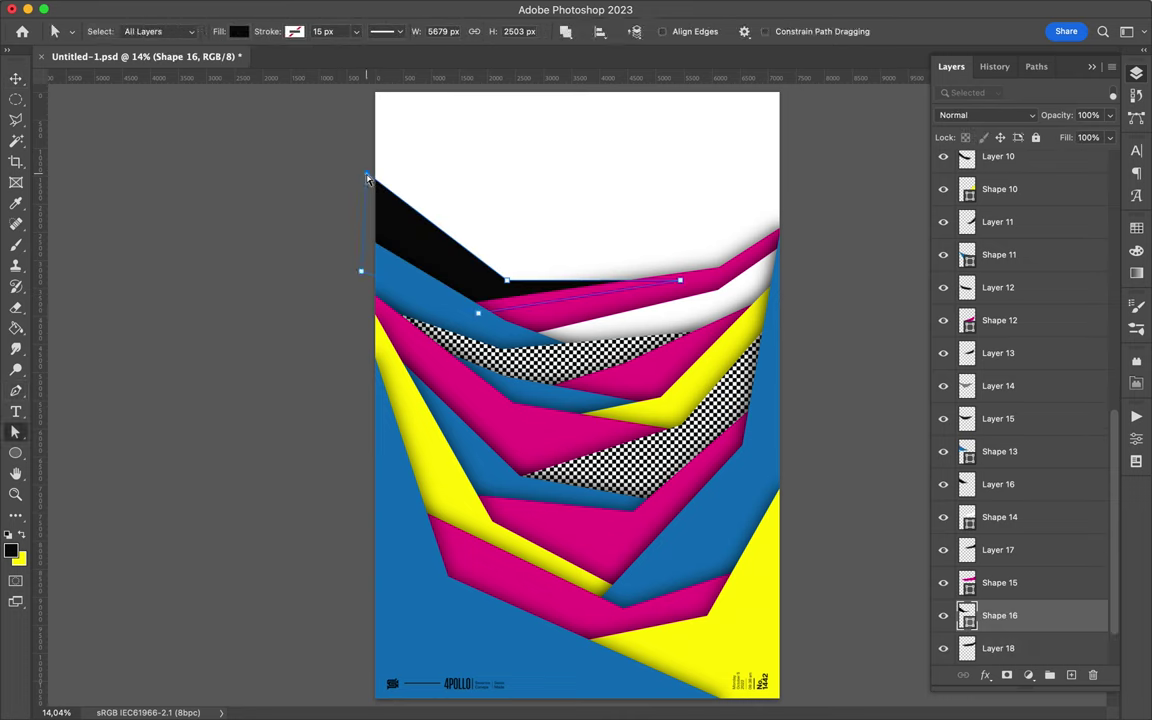
left_click(238, 31)
left_click(118, 72)
- Create the yellow band's shadow Layer 19 with Gaussian Blur, Multiply and 70% fill
key("v")
left_click(967, 615, "ctrl")
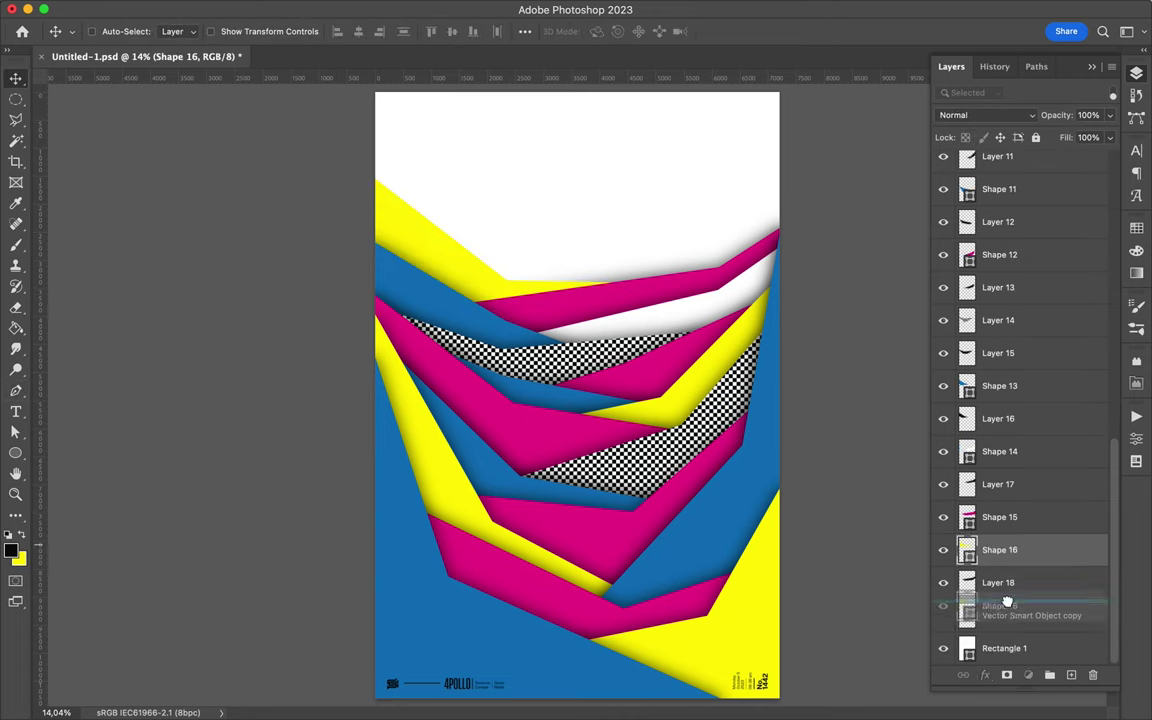
key("ctrl+shift+alt+n")
key("b")
left_click(404, 6)
left_click(395, 51)
left_click(404, 6)
left_click(985, 115)
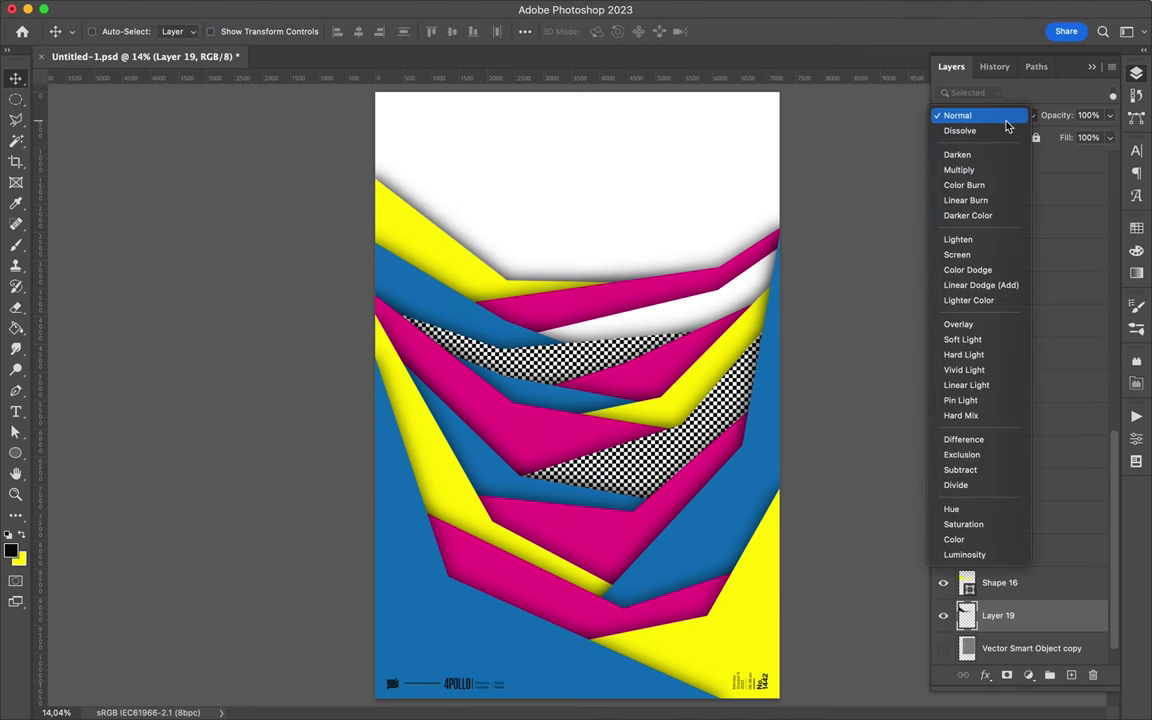
left_click(960, 170)
left_click(1109, 137)
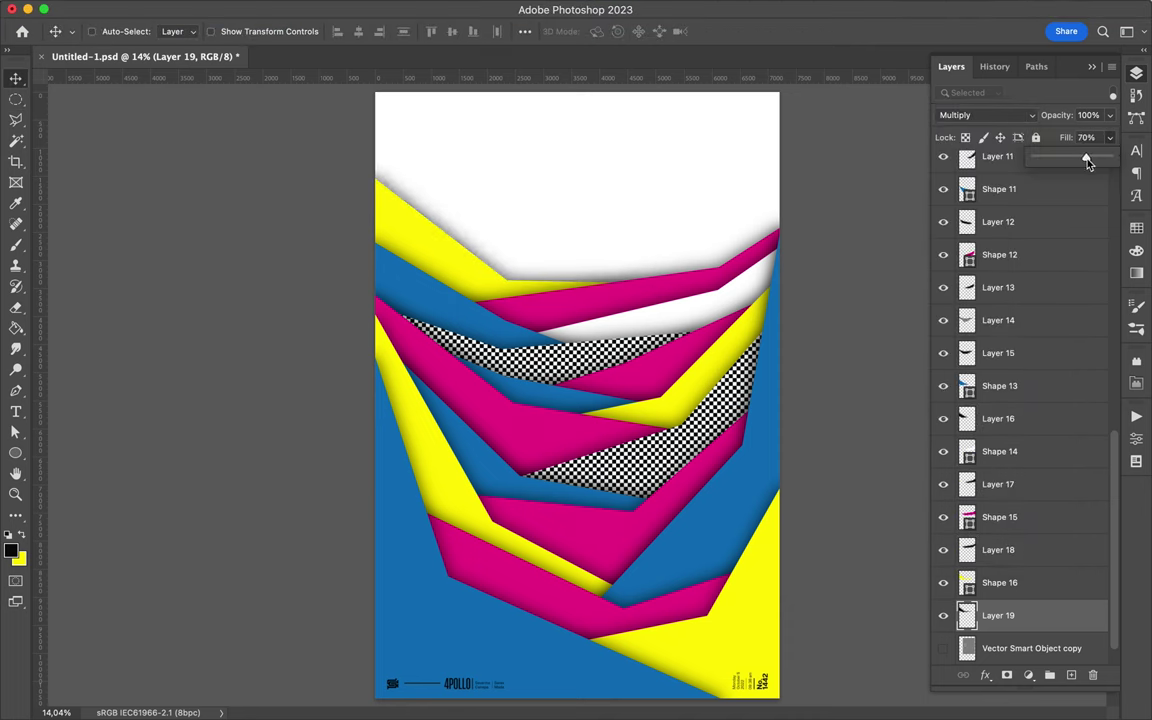
- Copy a lassoed piece of the checkerboard to its own layer and move it upward
scroll(1020, 600, "down", 1)
left_click_drag(1020, 616, 1000, 215)
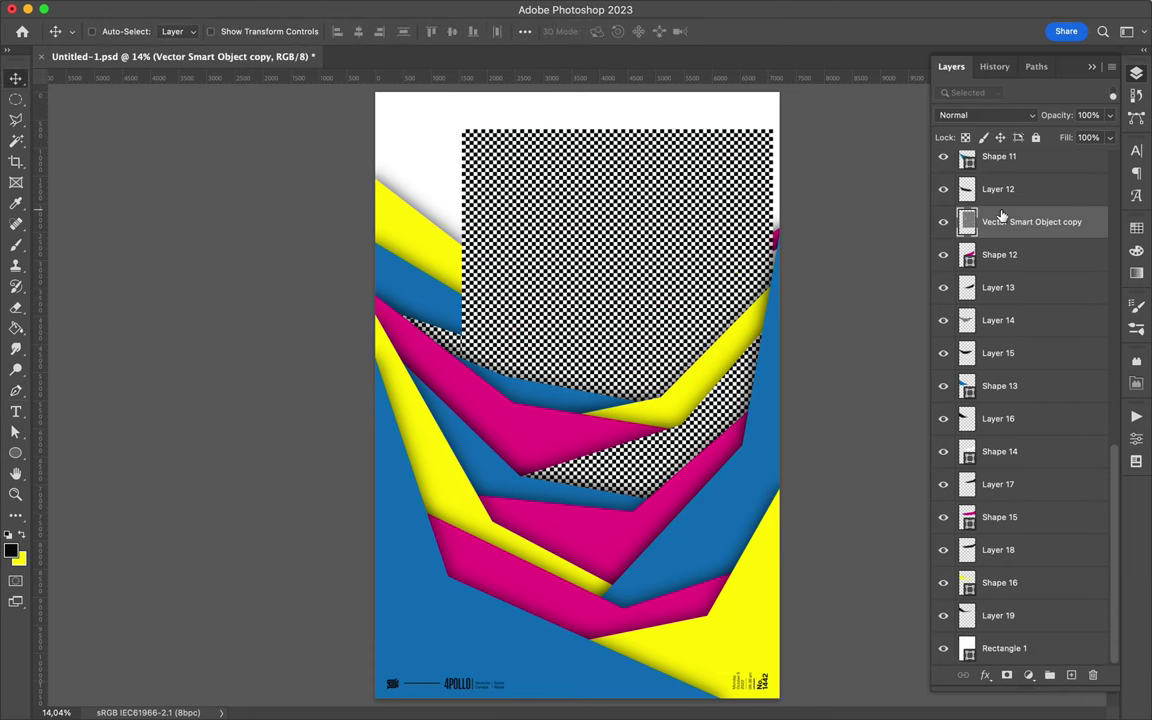
key("l")
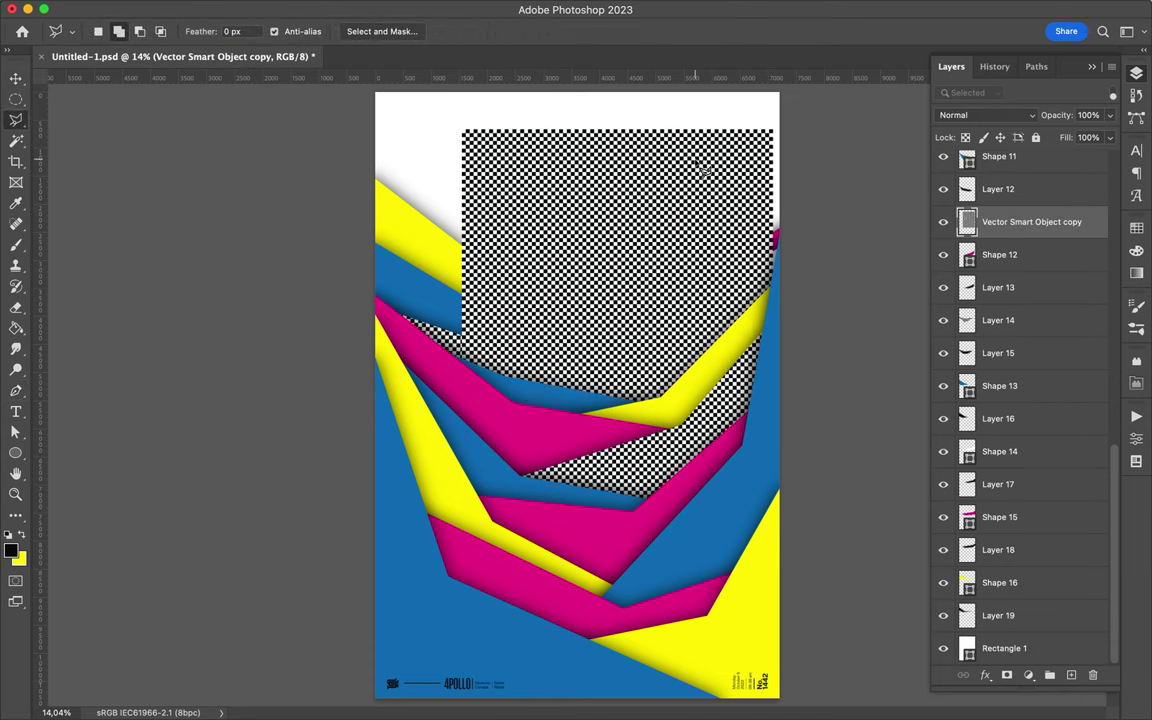
key("ctrl+j")
key("v")
left_click_drag(700, 275, 694, 231)
- Rotate the checkerboard piece 45° and drag its layer down beneath the other bands
key("ctrl+t")
mouse_move(515, 215)
left_mouse_down()
mouse_move(572, 157)
mouse_move(584, 174)
mouse_move(715, 205)
left_mouse_up()
key("Return")
left_click_drag(998, 225, 1010, 630)
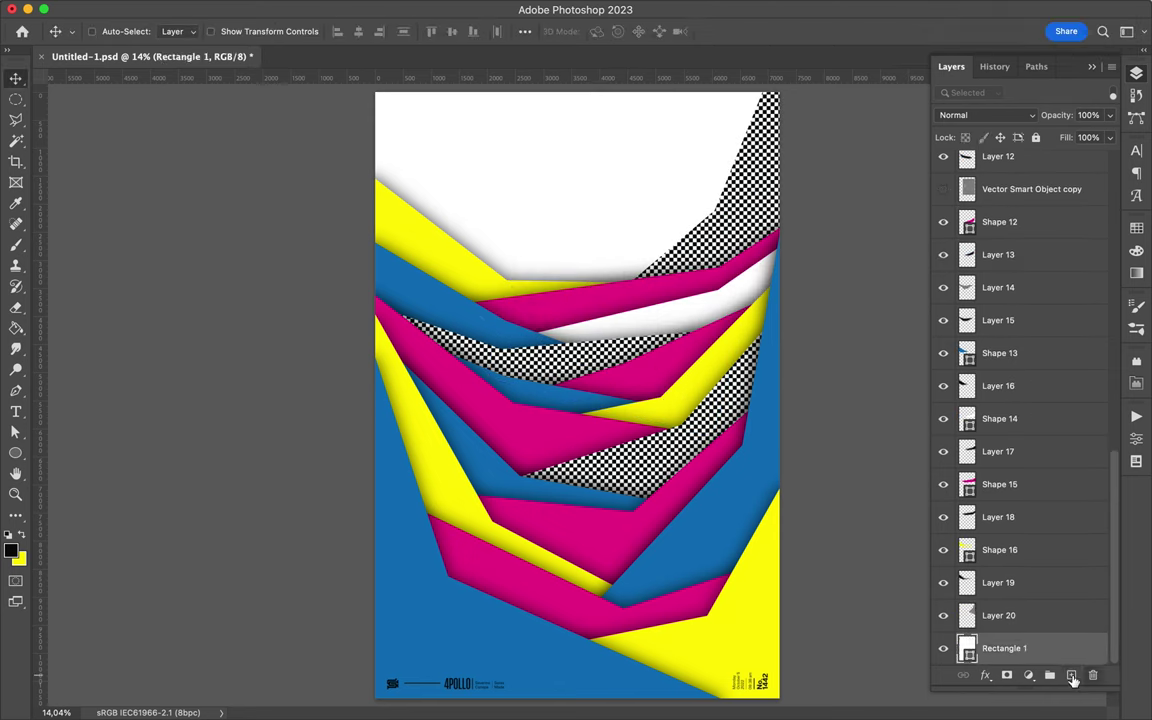
- On a new layer, paint a dark shadow stroke and apply Gaussian Blur to it
left_click(1071, 675)
key("b")
left_click(660, 278, "shift")
key("v")
left_click(368, 10)
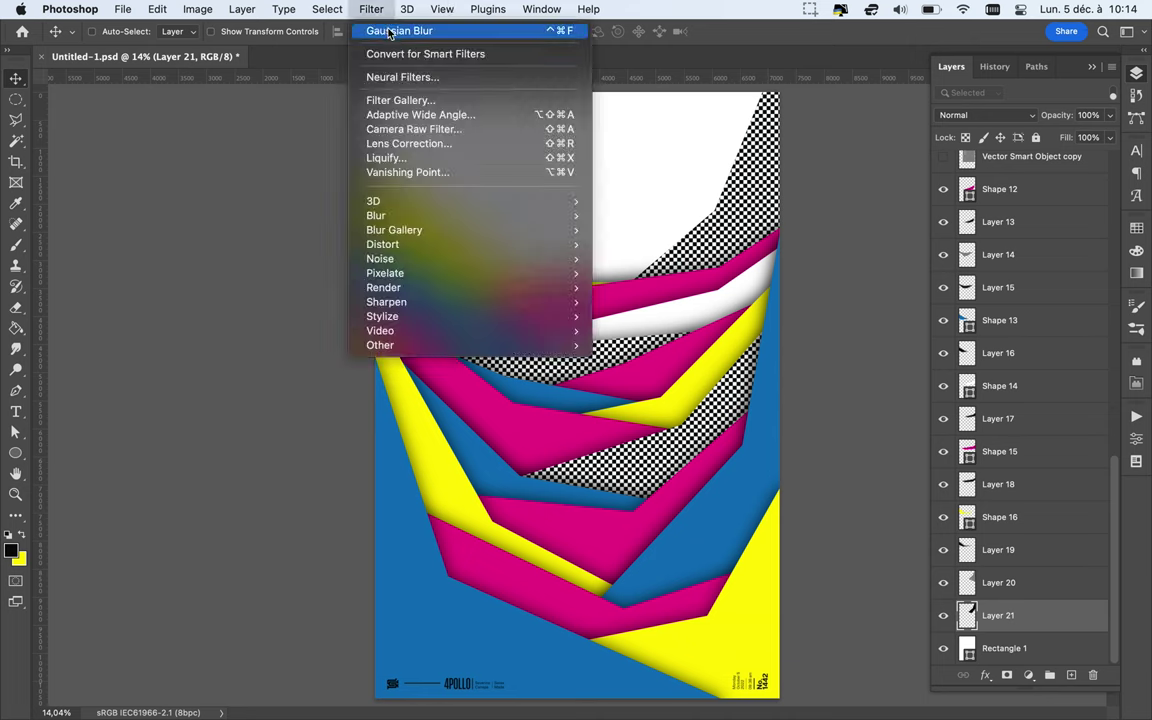
left_click(646, 211)
- Draw a blue triangle at the poster's top-left with the Pen tool
key("p")
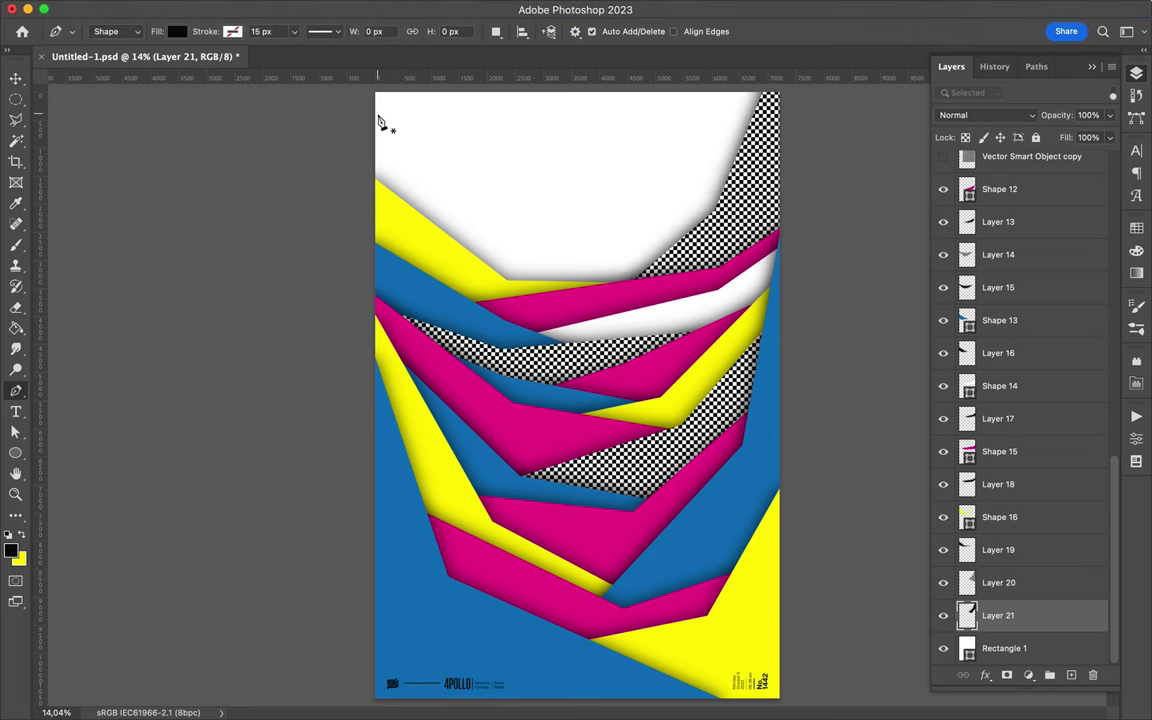
scroll(390, 105, "down", 1)
left_click(413, 92)
left_click(154, 31)
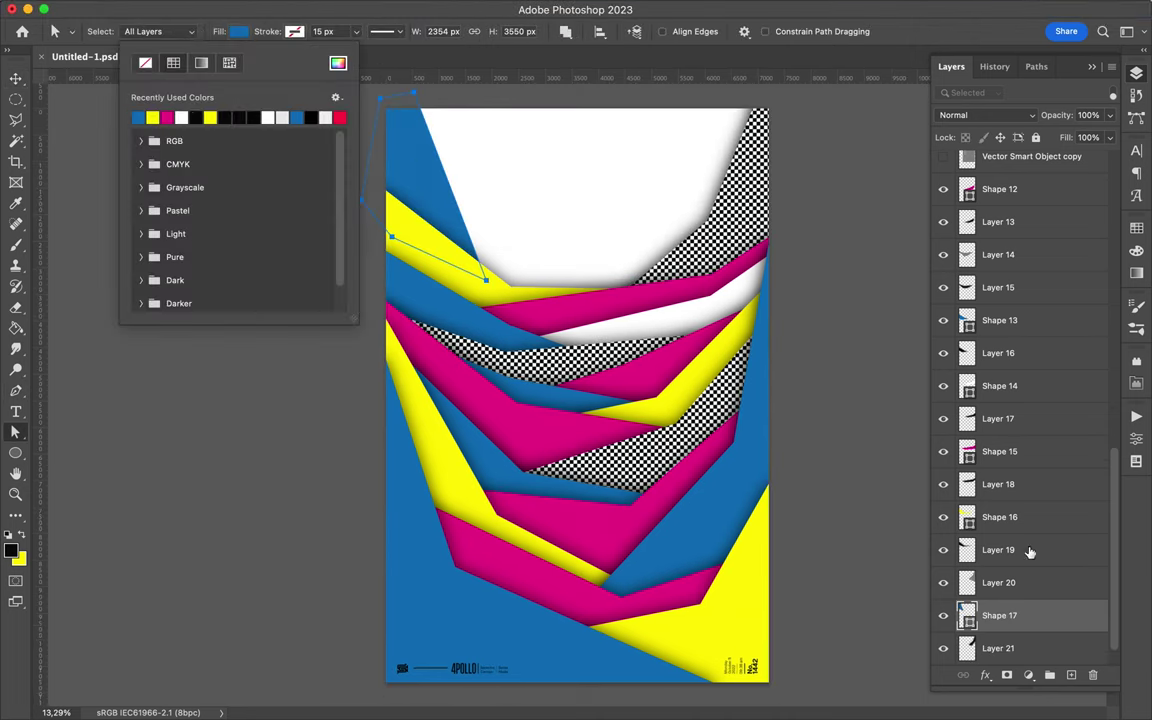
left_click(130, 113)
- Give the blue triangle a black, Gaussian-blurred shadow layer set to Multiply
key("b")
key("m")
key("ctrl+d")
left_click(373, 8)
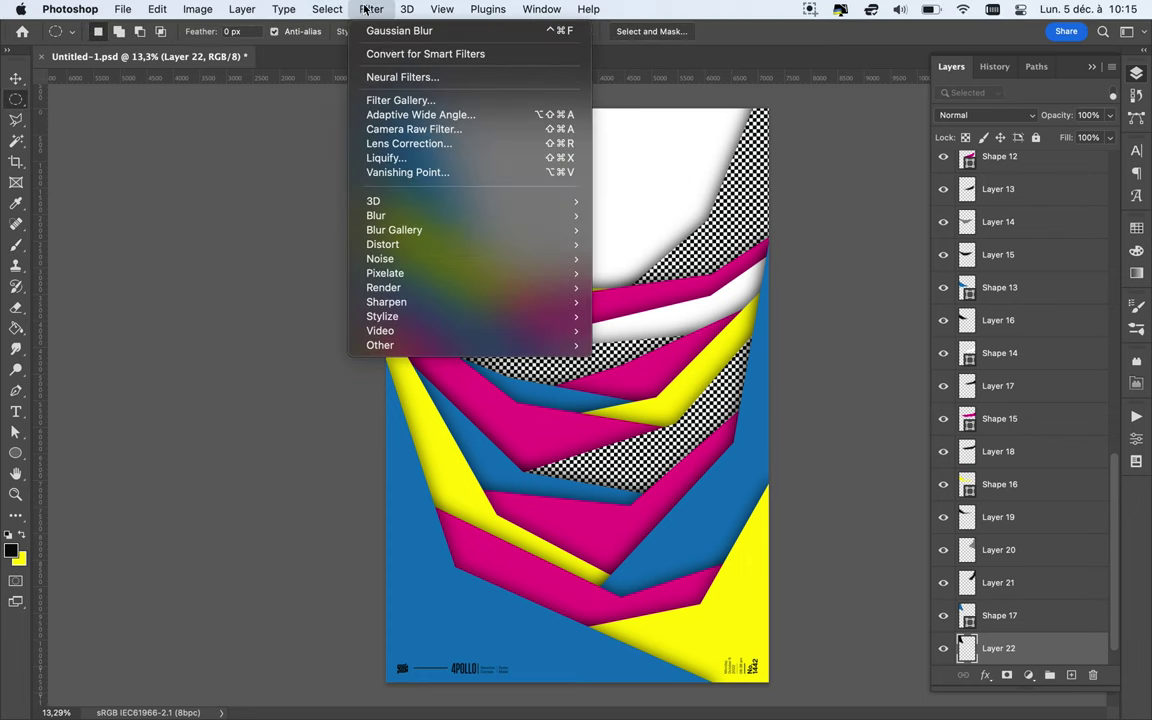
left_click(401, 49)
key("v")
left_click(985, 115)
left_click(965, 170)
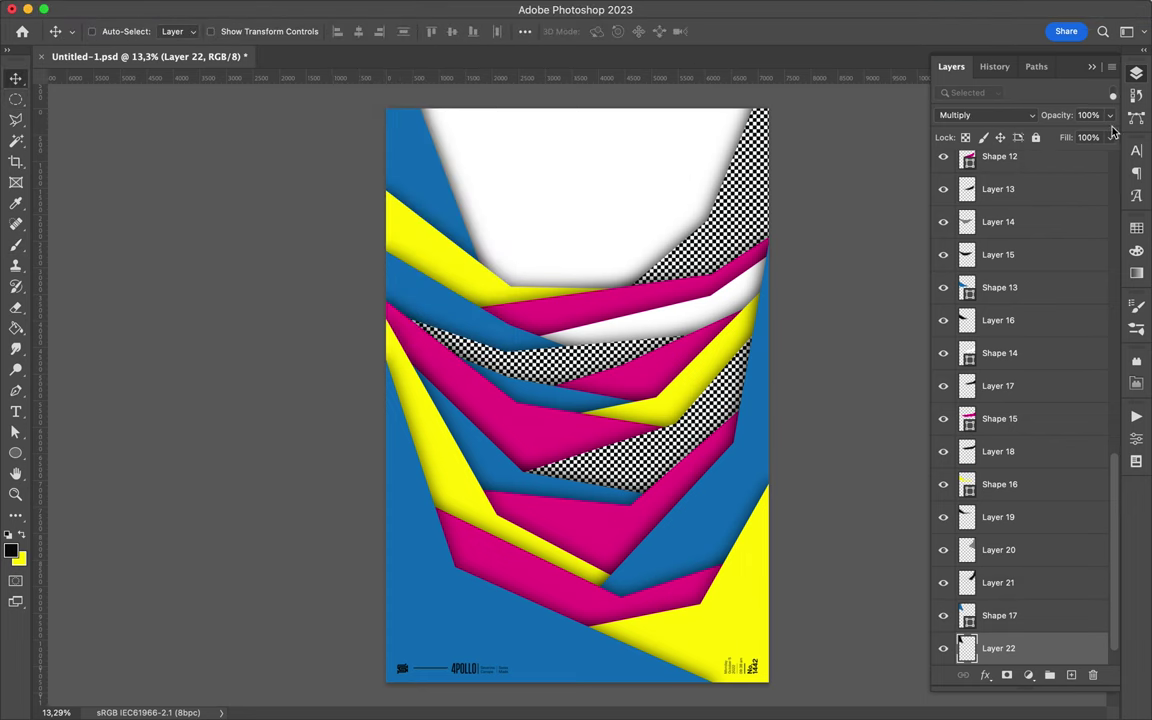
- Draw a thin magenta band beside the triangle, adjusting its middle corner
left_click(610, 296)
key("a")
left_click_drag(555, 261, 535, 277)
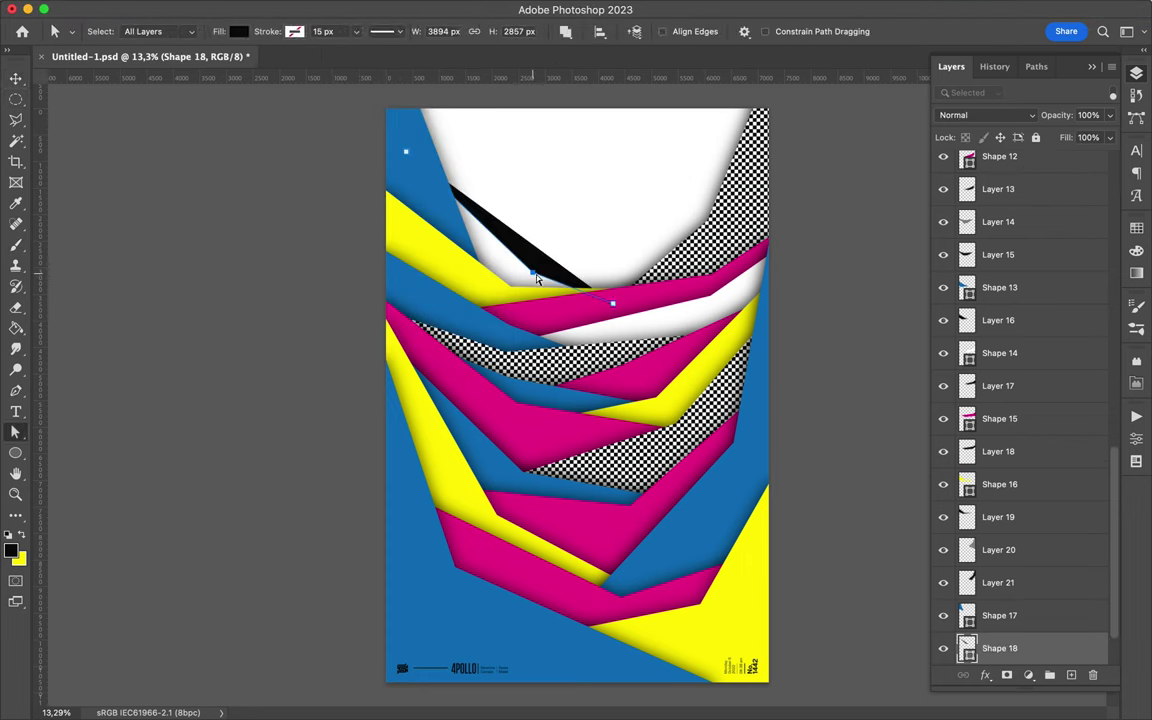
left_click(238, 31)
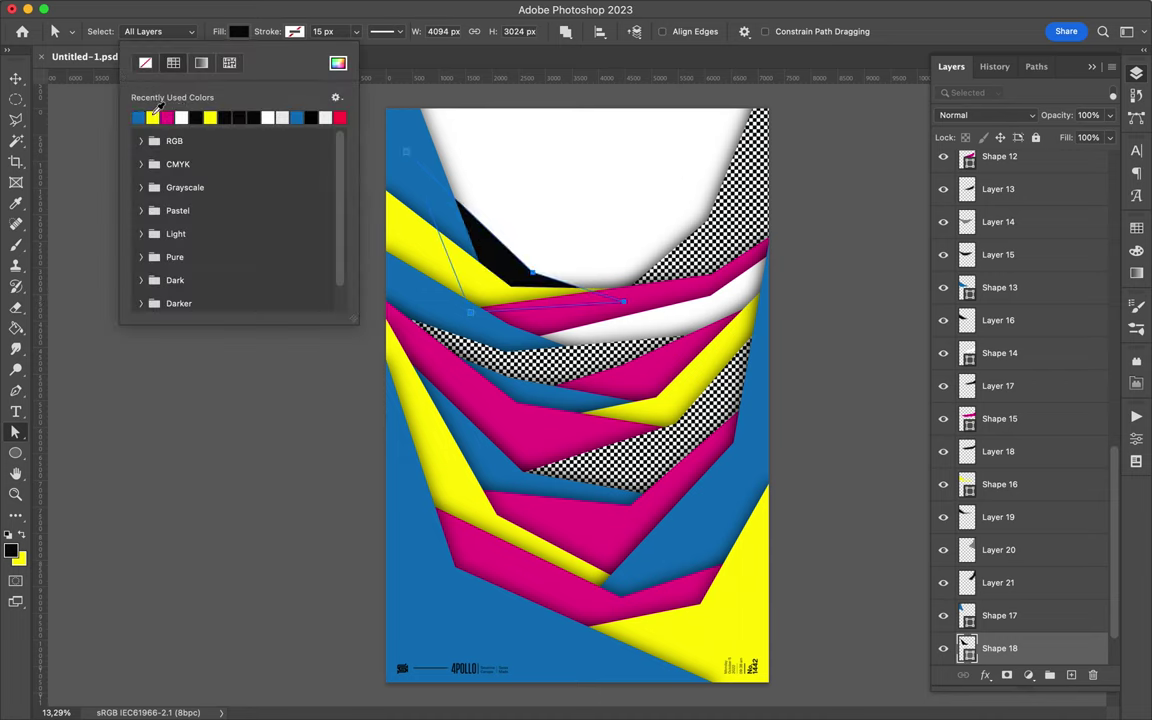
left_click(150, 116)
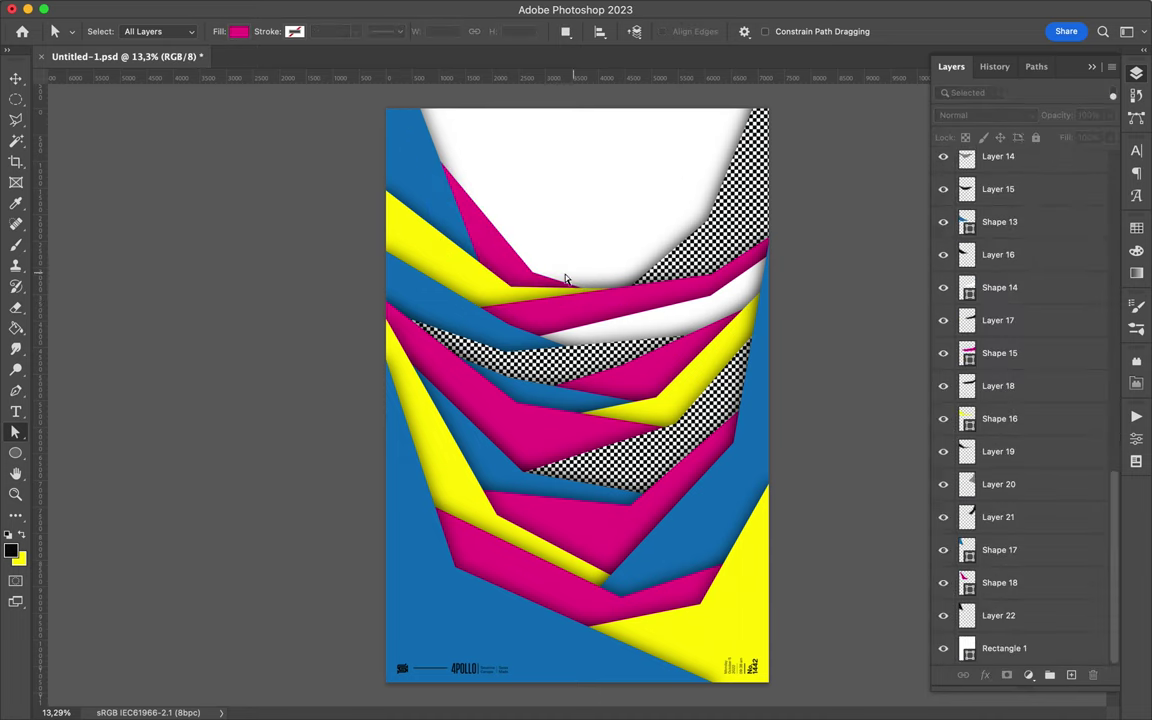
- Add a black shadow layer beneath the magenta band, Multiply at 70% fill
key("v")
key("ctrl+shift+alt+n")
key("ctrl+bracketleft")
key("b")
key("m")
left_click(985, 115)
left_click(965, 162)
- Draw a white band near the top of the poster
key("v")
key("p")
left_click(532, 285)
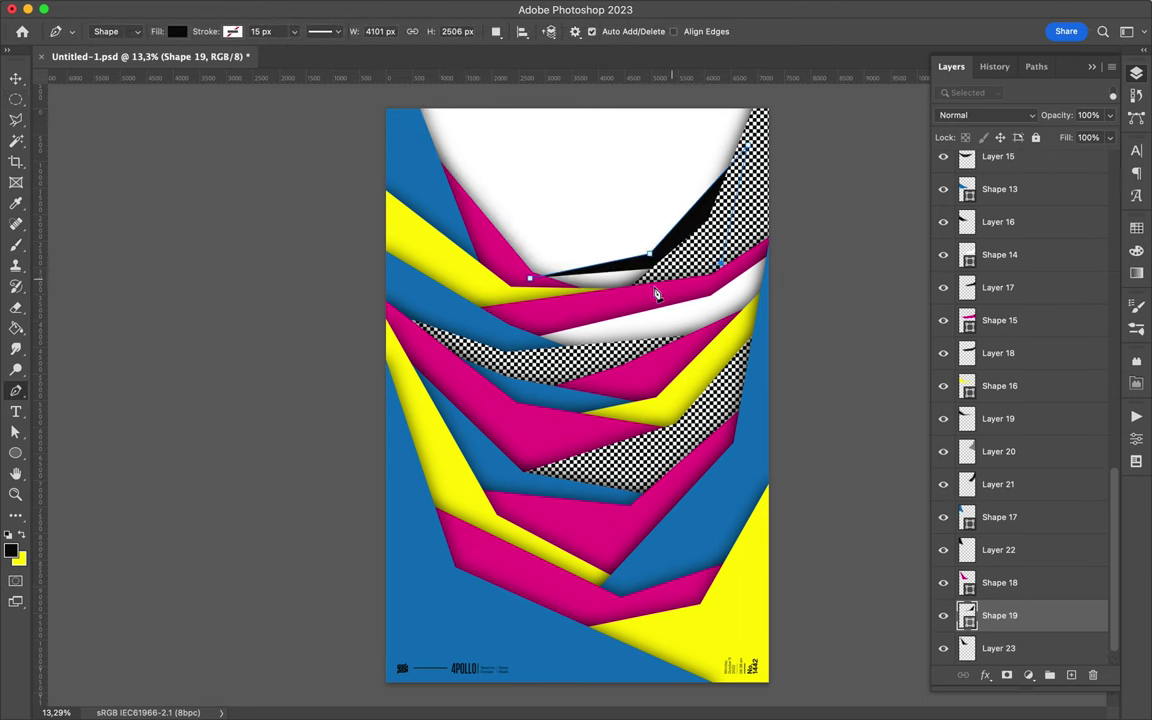
key("a")
left_click(238, 31)
left_click(148, 98)
- Give the white band a blurred black shadow on Multiply at 70% fill
key("Return")
key("ctrl+shift+alt+n")
key("ctrl+bracketleft")
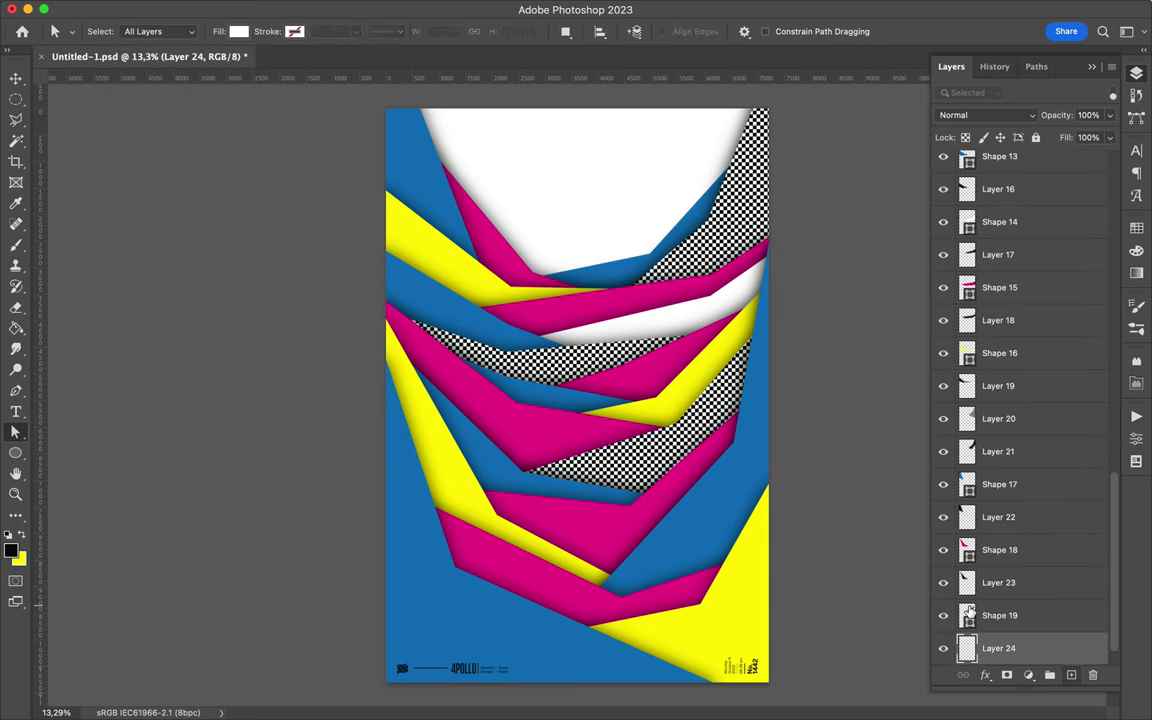
key("b")
left_click_drag(663, 218, 505, 250)
key("v")
left_click(383, 30)
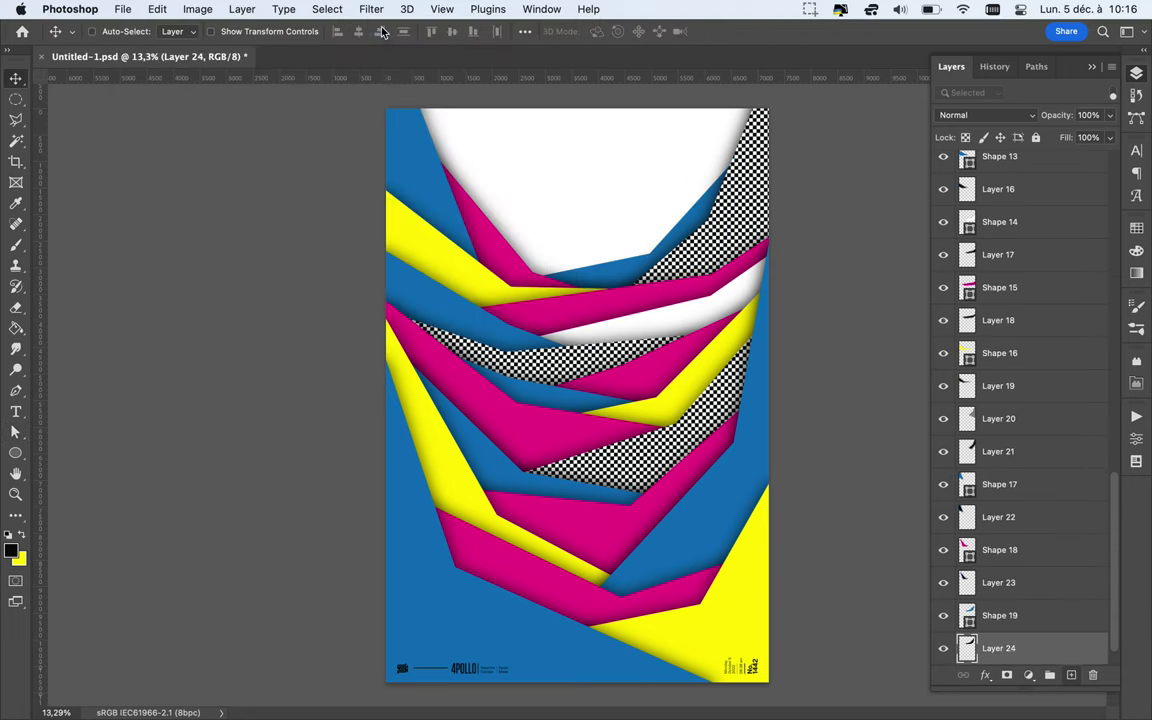
key("shift+alt+m")
left_click_drag(1109, 137, 1091, 162)
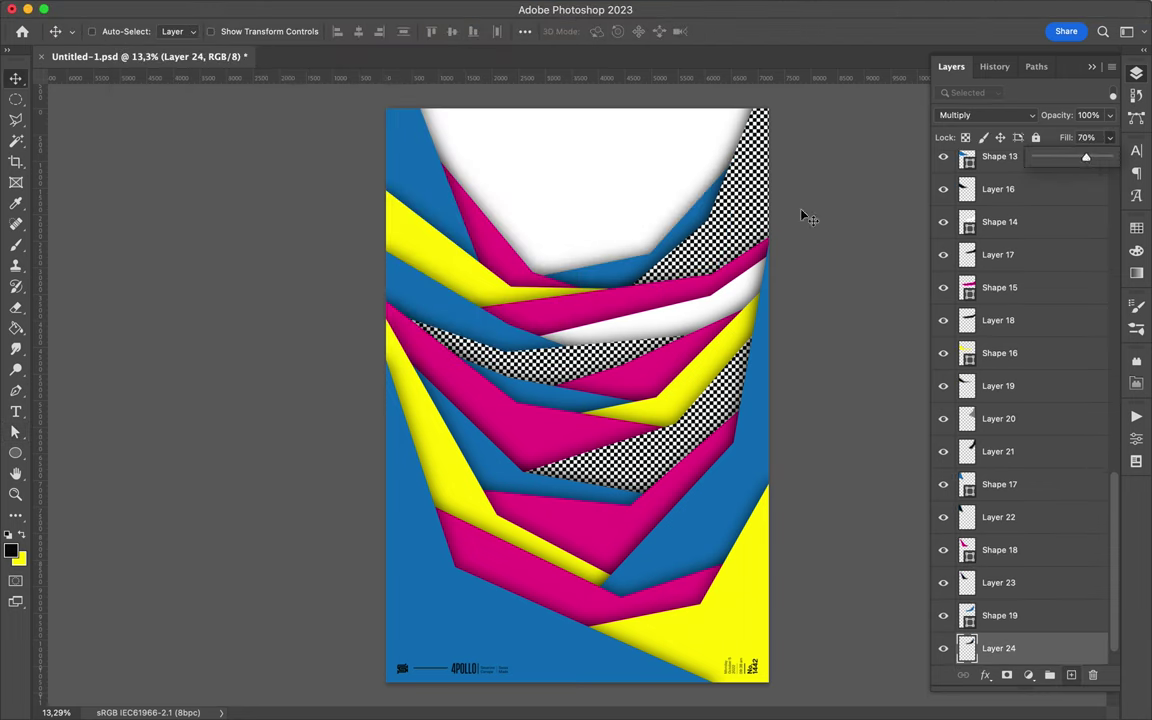
- Draw a yellow band and move its layer below Layer 24
key("p")
left_click_drag(545, 293, 500, 282)
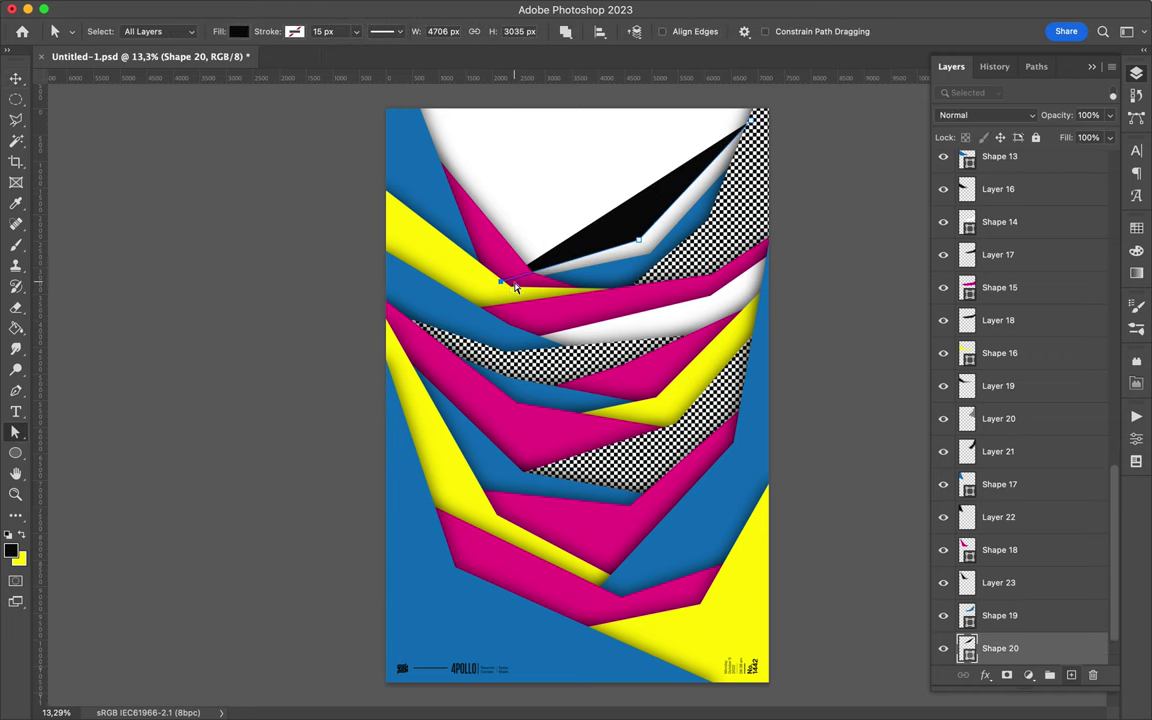
scroll(1050, 588, "down", 2)
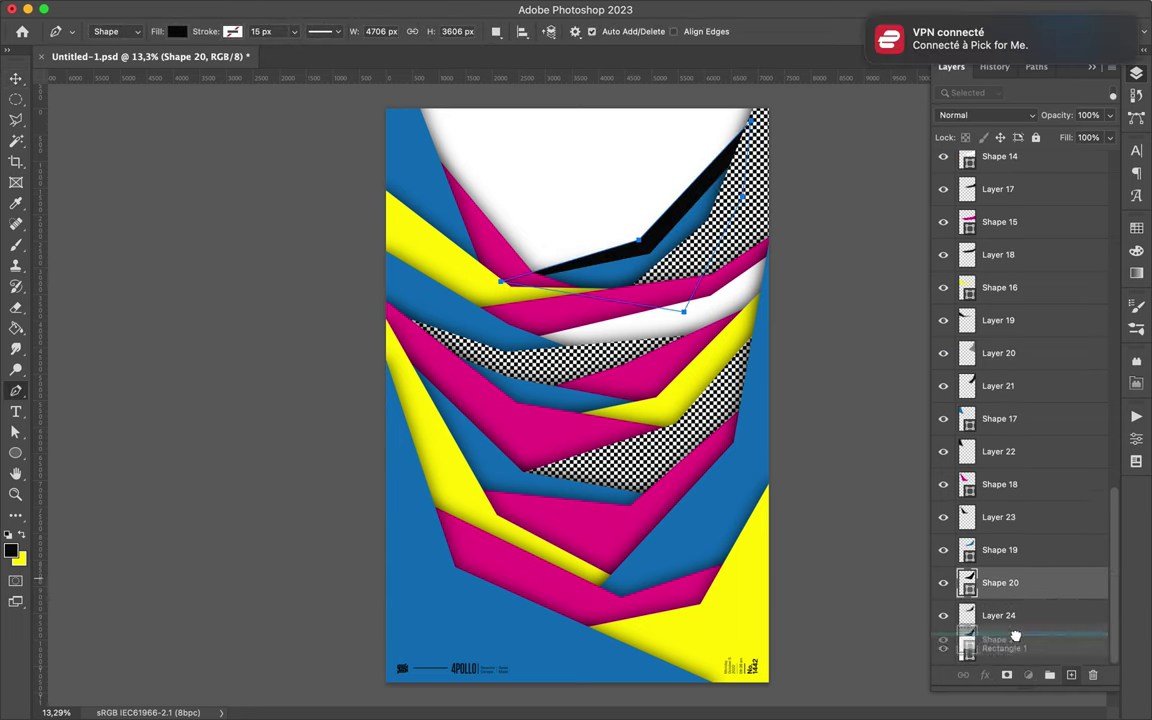
left_click_drag(1050, 588, 1050, 625)
key("a")
left_click(238, 31)
left_click(138, 117)
- Add a Gaussian-blurred black Multiply shadow under the yellow band; move the checkerboard copy lower
key("Return")
key("ctrl+shift+alt+n")
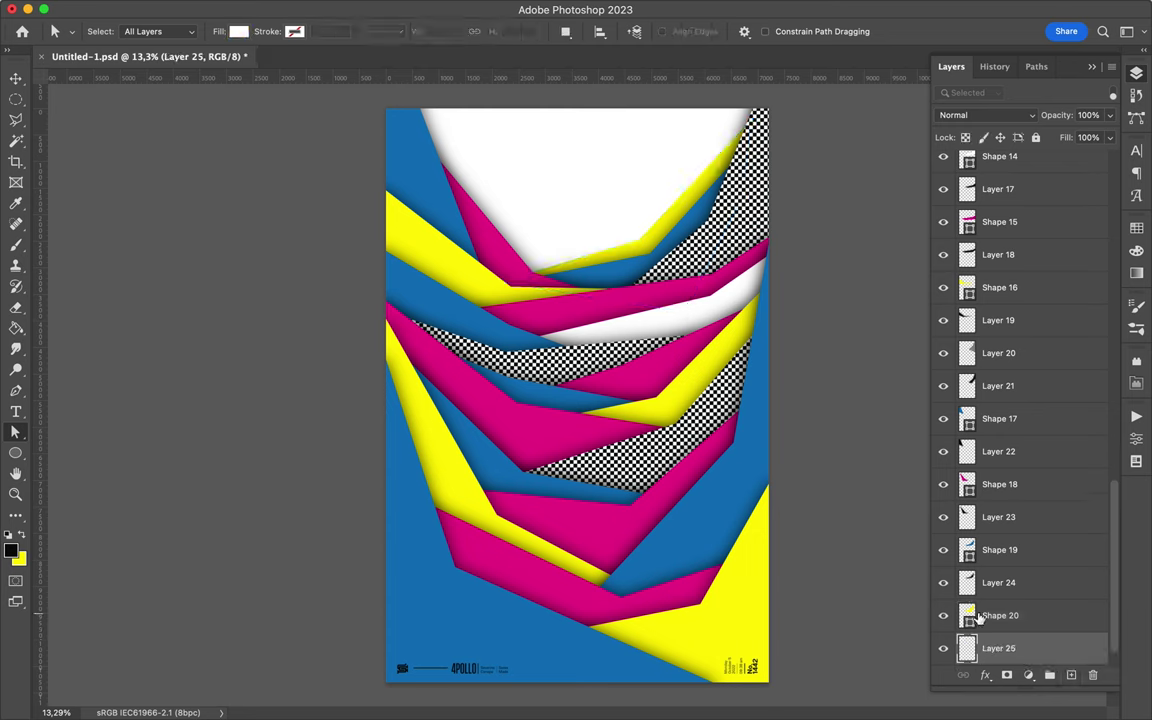
key("b")
key("ctrl+Return")
key("alt+BackSpace")
key("ctrl+d")
key("v")
left_click(414, 8)
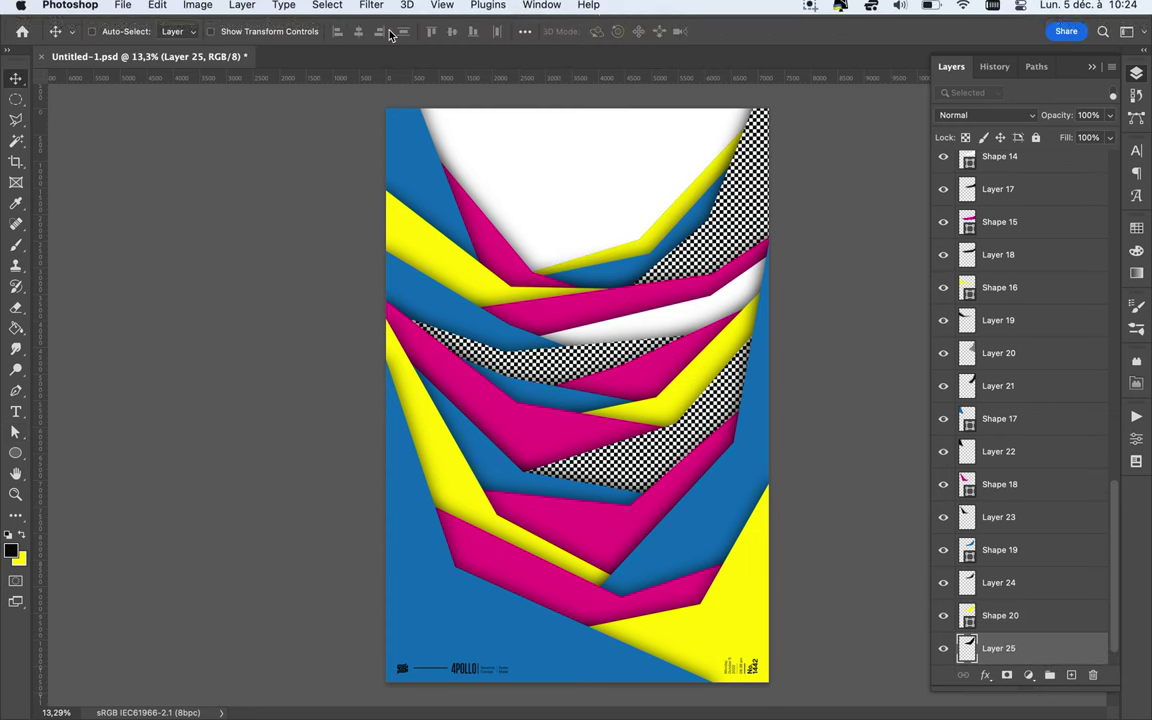
left_click(411, 33)
key("shift+alt+m")
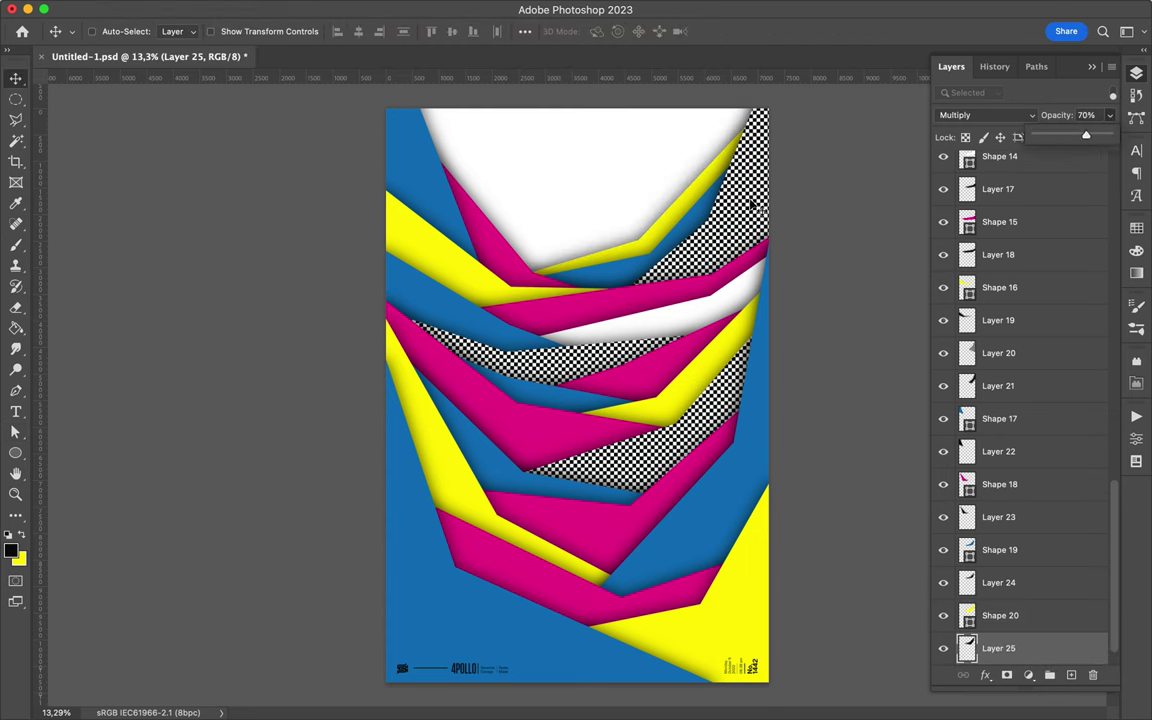
left_click_drag(1030, 320, 1003, 624)
- Copy another lassoed checkerboard piece to its own layer and shift it into place
key("l")
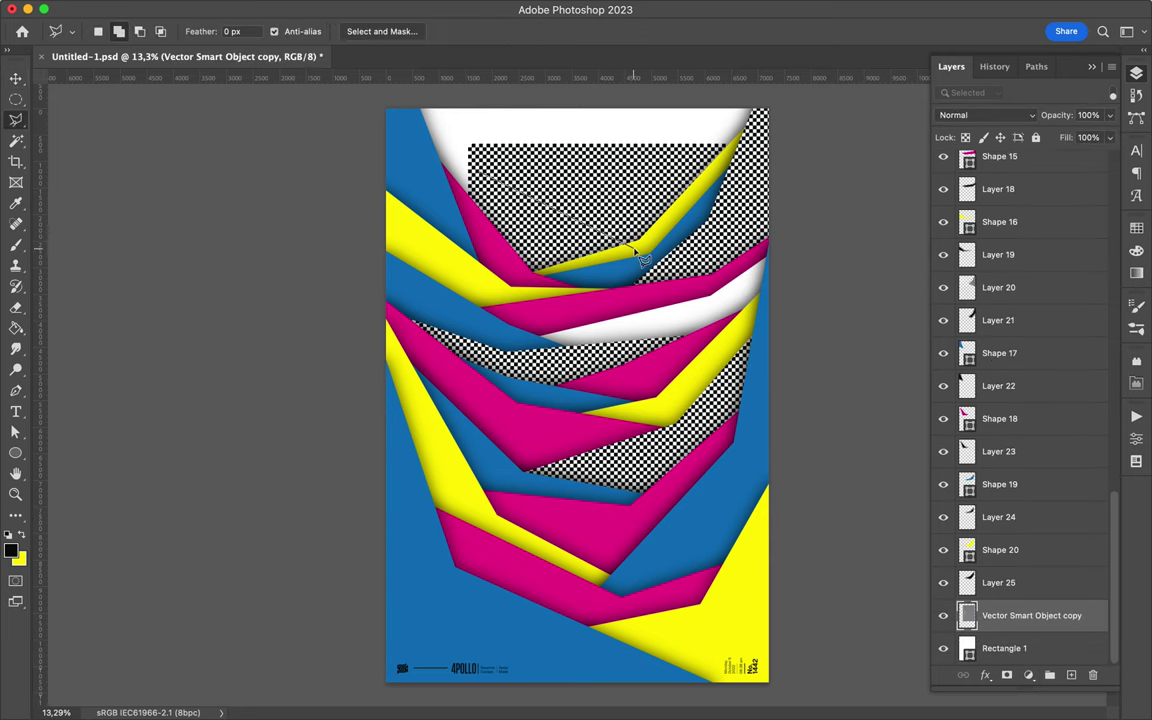
key("ctrl+j")
key("v")
left_click_drag(540, 290, 505, 228)
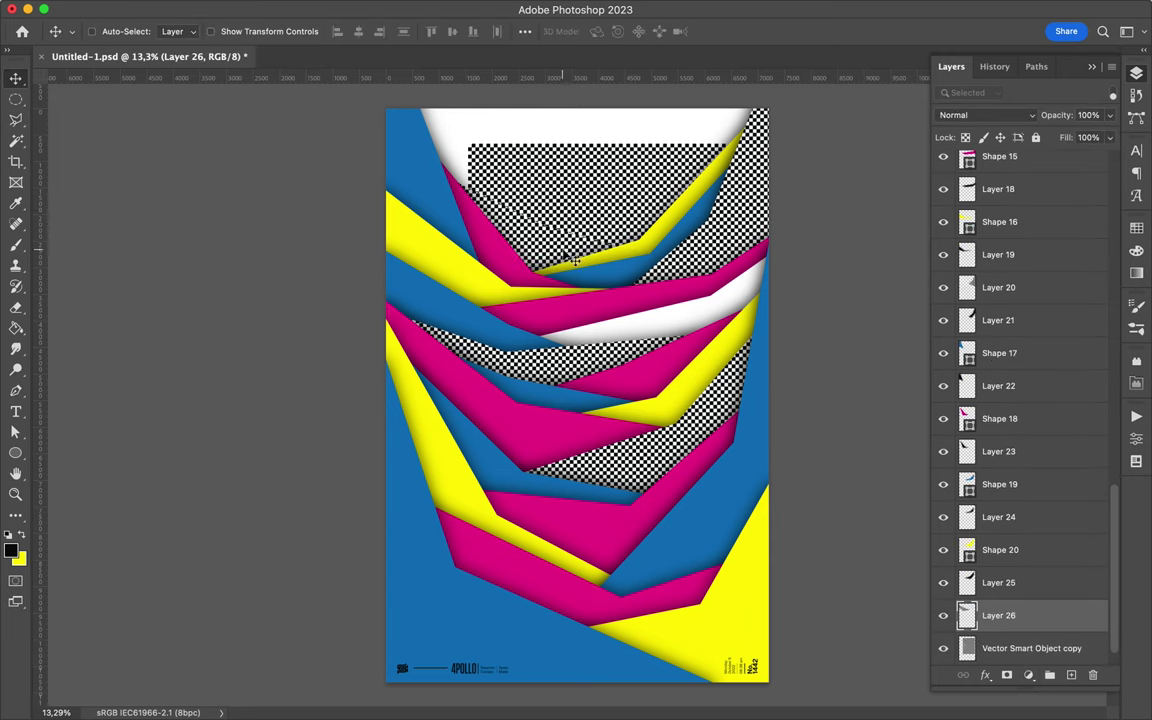
- Add a black shadow layer set to Multiply at 70% fill
left_click(1075, 678)
key("b")
key("m")
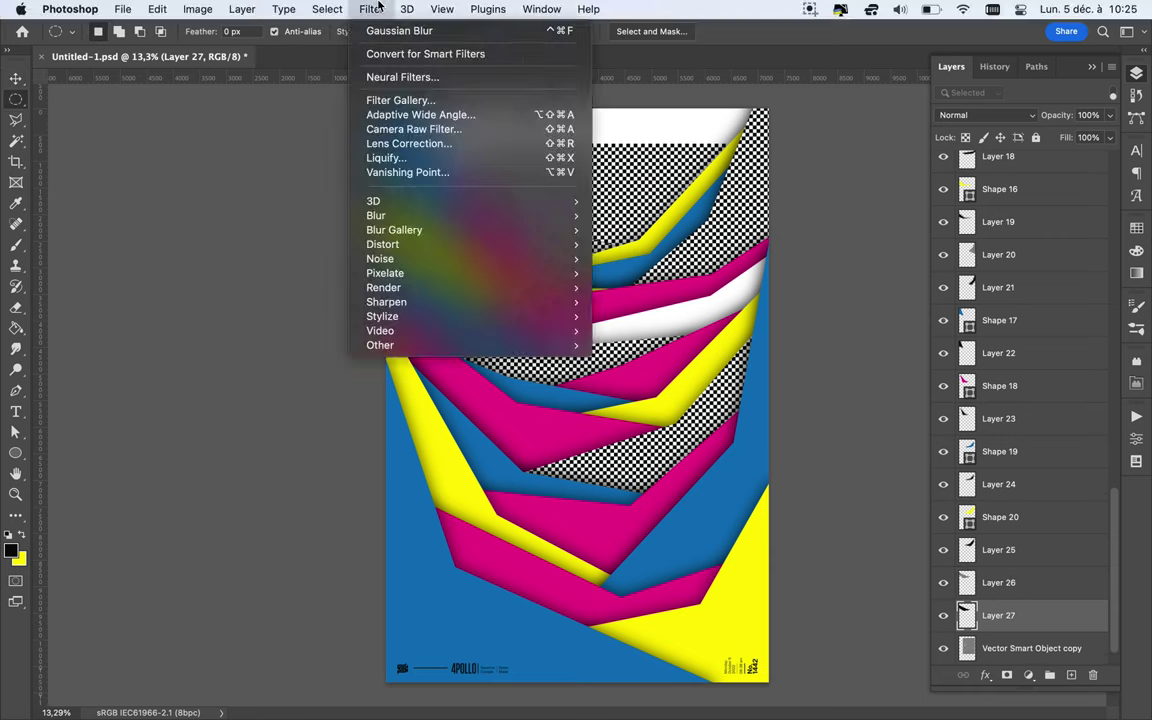
left_click(985, 115)
key("Escape")
key("v")
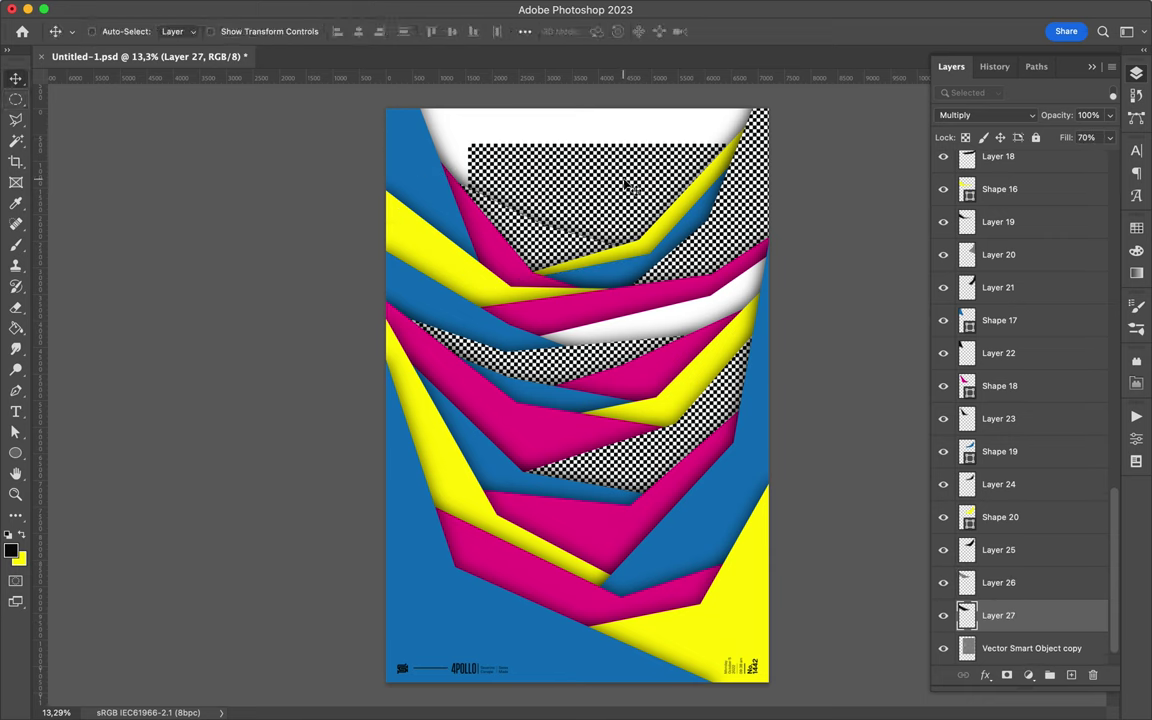
- Hide the checkerboard smart object layer and begin outlining a new magenta band near the top
left_click(952, 600)
key("p")
left_click(540, 231)
left_click(623, 215)
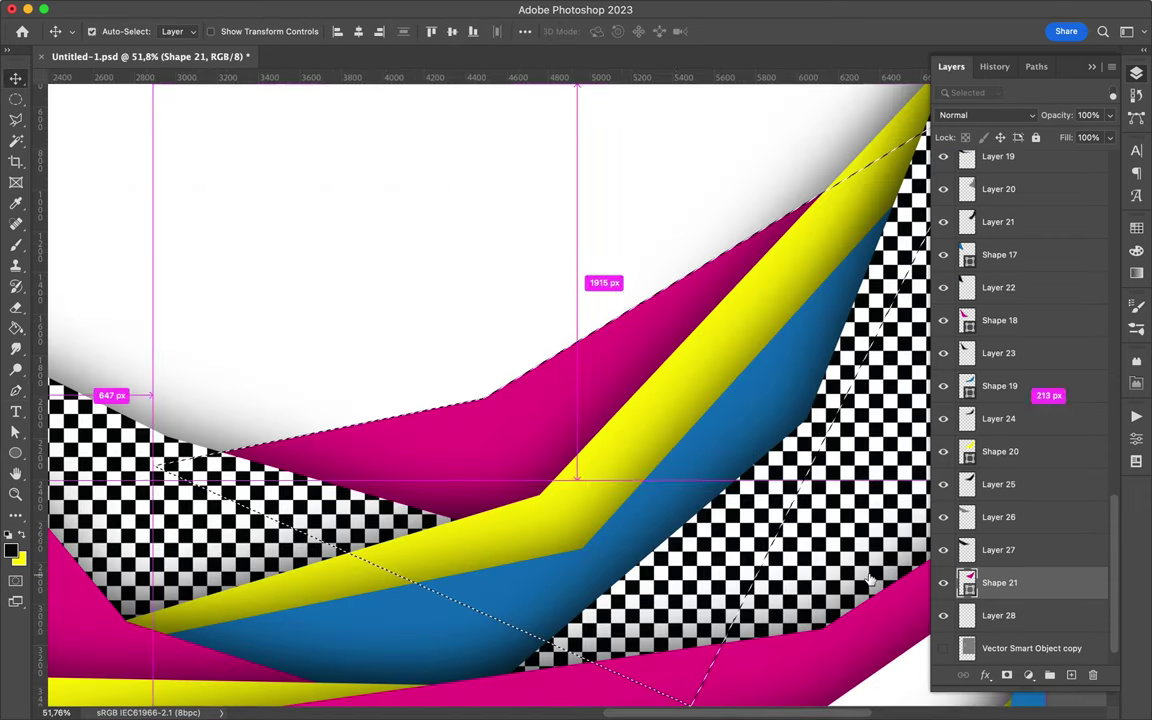
- Give the magenta band a black shadow, reapply the blur, set fill to 70%, then start the next band
key("super+0")
key("b")
key("alt+bracketleft")
key("m")
left_click(365, 7)
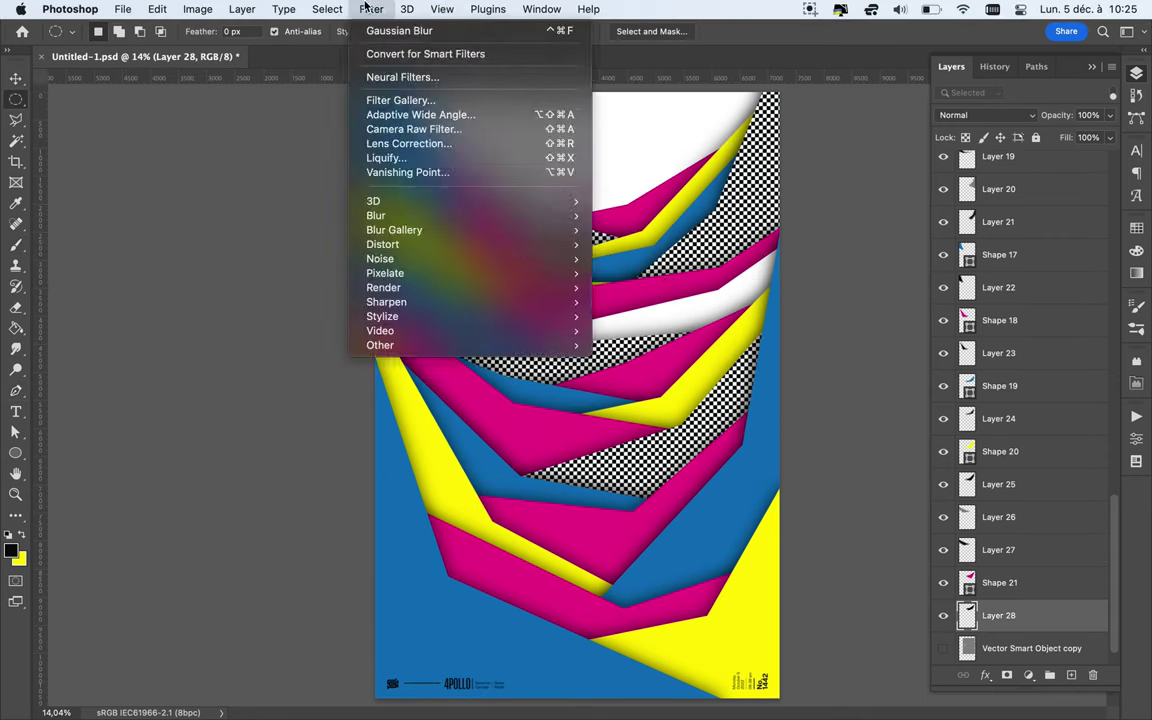
left_click(399, 30)
type("70")
key("Return")
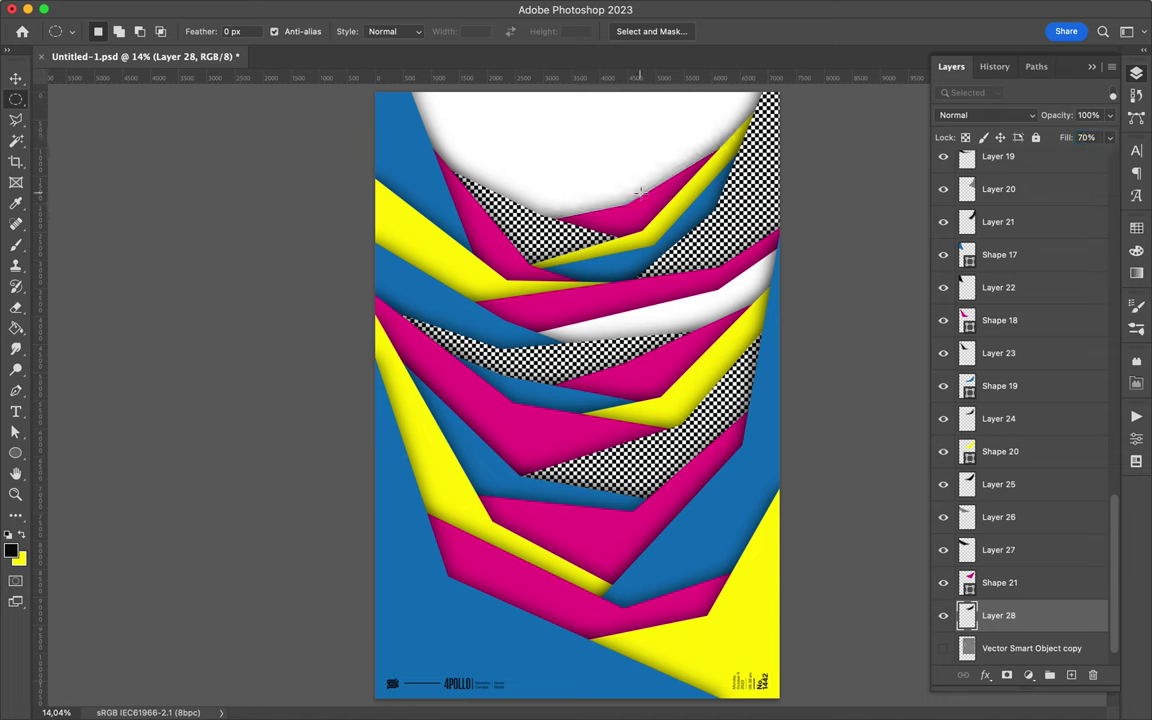
key("p")
left_click(615, 211)
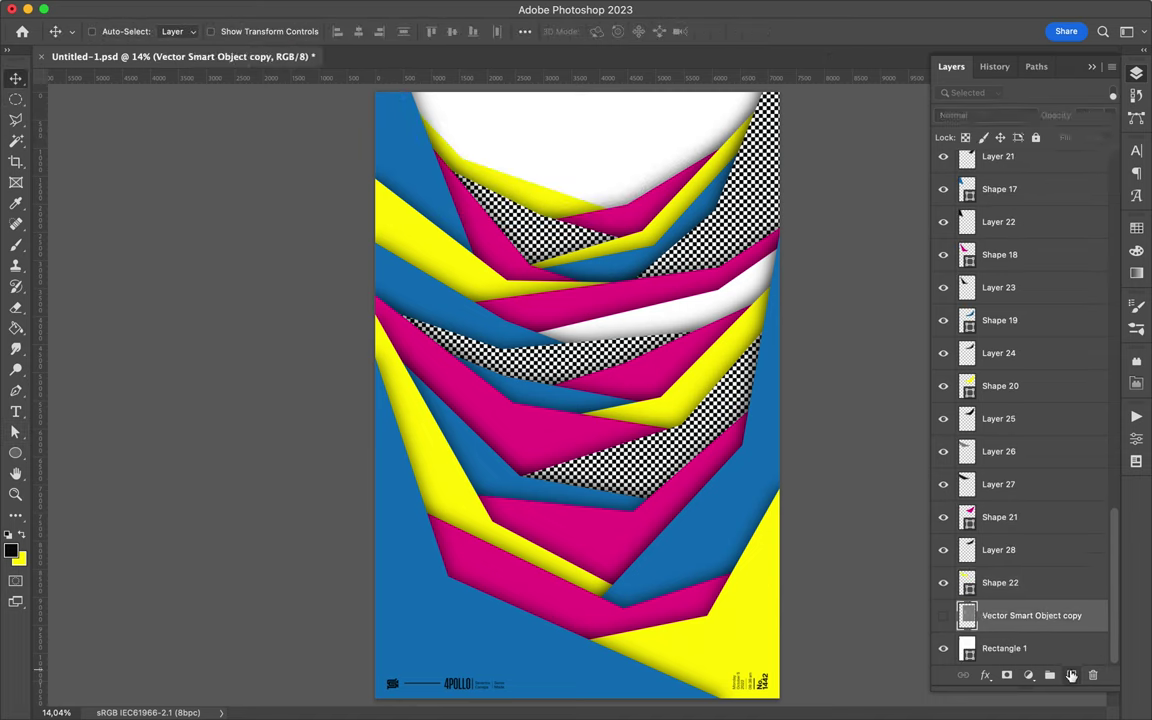
- Give the yellow band a blurred black shadow layer in Multiply at 70% fill
left_click(1071, 676)
key("b")
key("m")
key("v")
left_click(371, 9)
key("Escape")
left_click(985, 115)
left_click(957, 158)
left_click(985, 115)
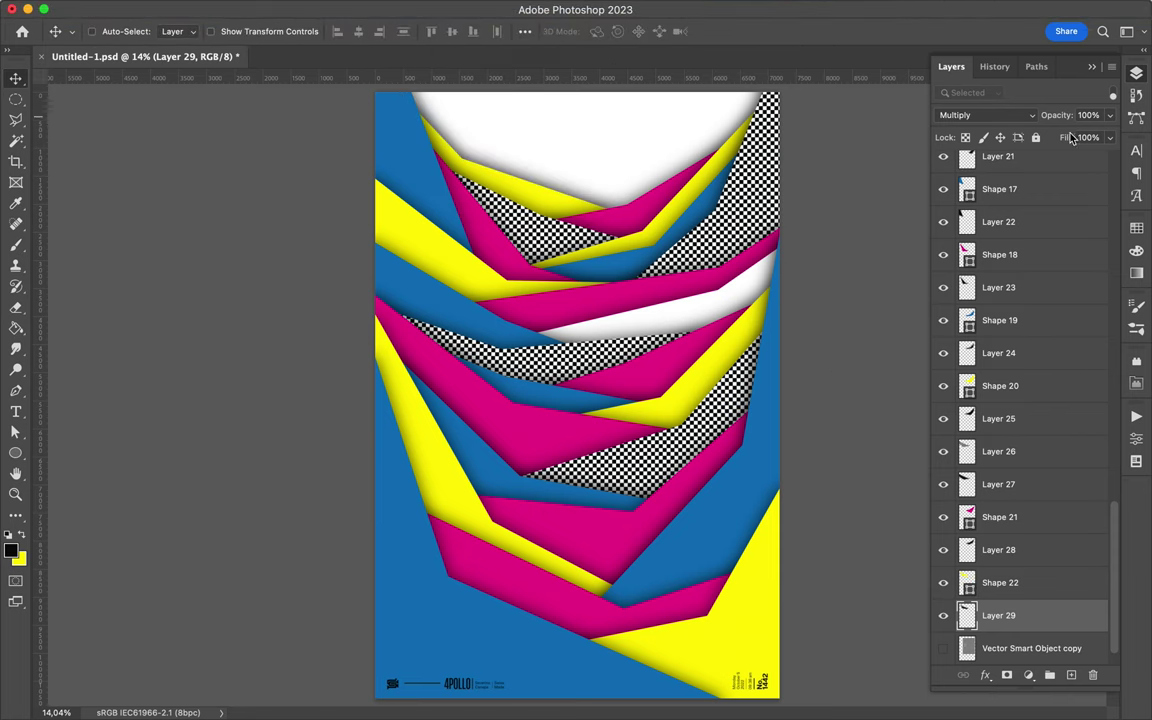
key("shift+7")
- Draw the next band and add its blurred Multiply shadow at about 68% fill
key("p")
left_click(523, 187)
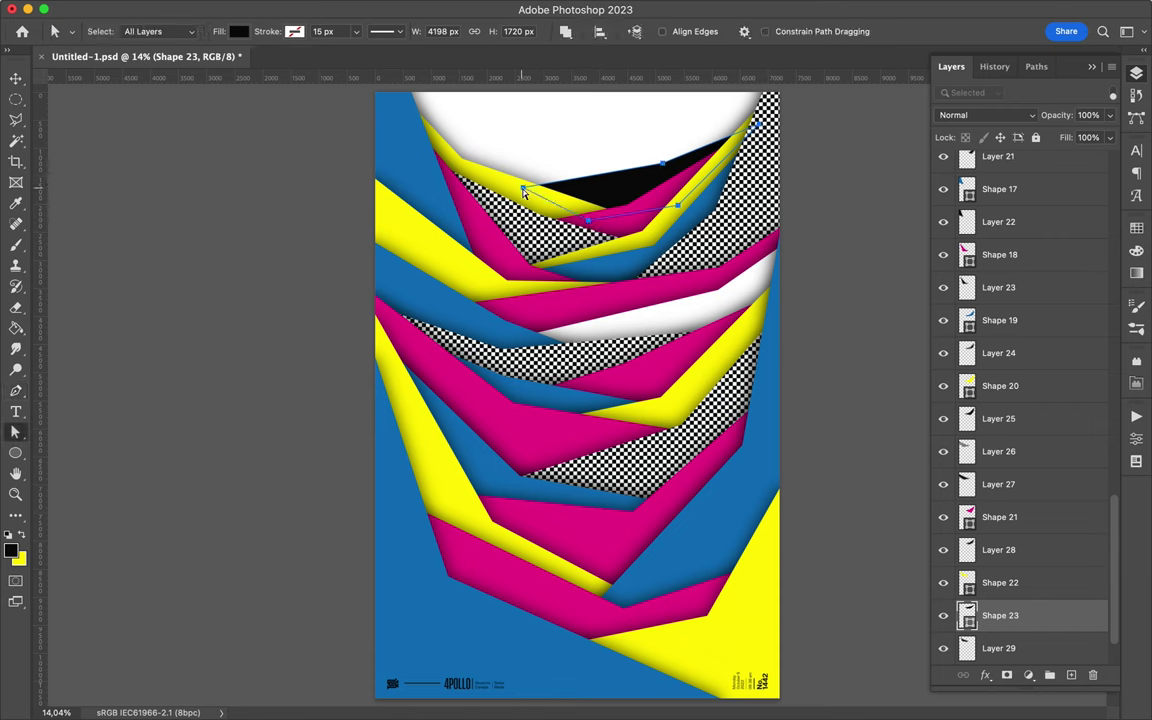
key("shift+ctrl+alt+n")
left_click(967, 584, "ctrl")
key("b")
key("v")
left_click(357, 9)
left_click(375, 50)
left_click(985, 115)
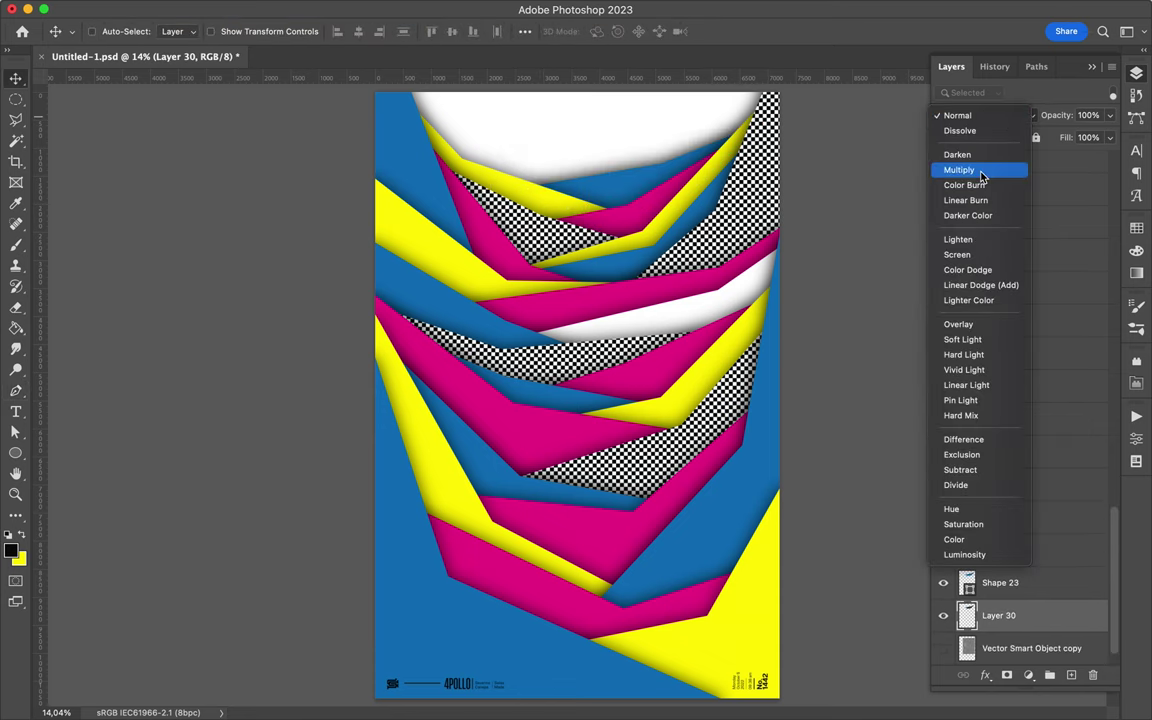
left_click(960, 170)
left_click(1109, 137)
left_click_drag(1104, 158, 1087, 160)
- Draw another band and start a black-filled shadow layer above the checkerboard
key("p")
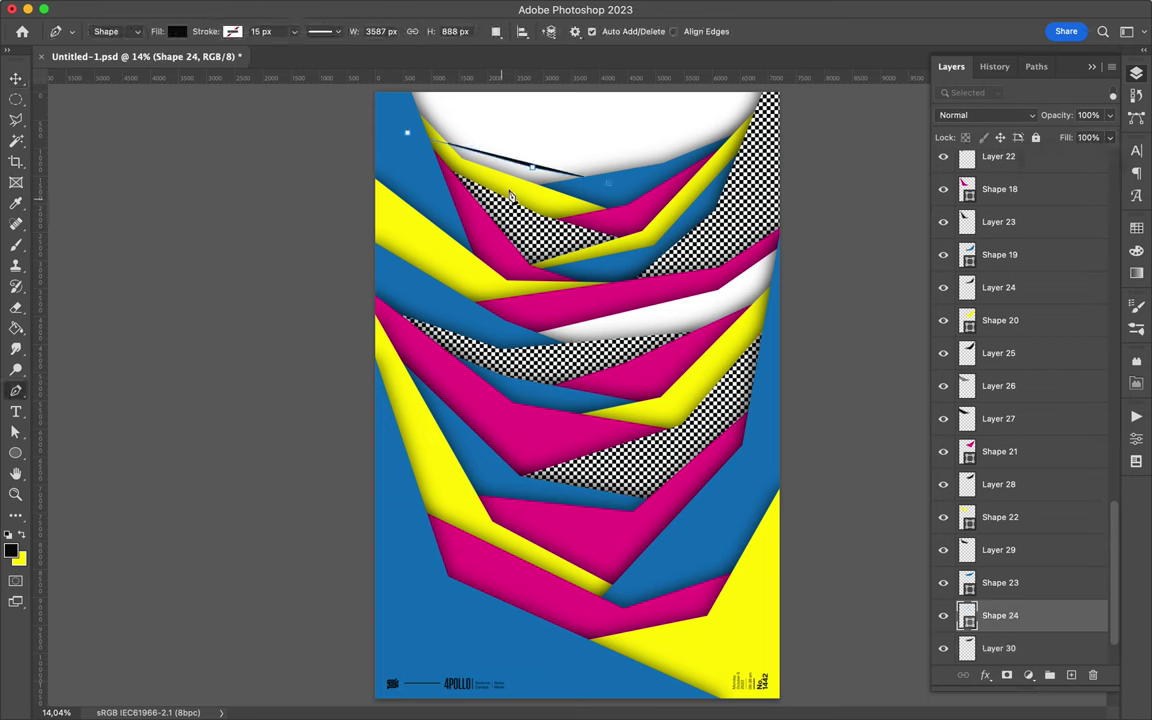
key("a")
left_click(177, 31)
key("v")
left_click(1022, 620)
left_click(1071, 675)
key("b")
key("v")
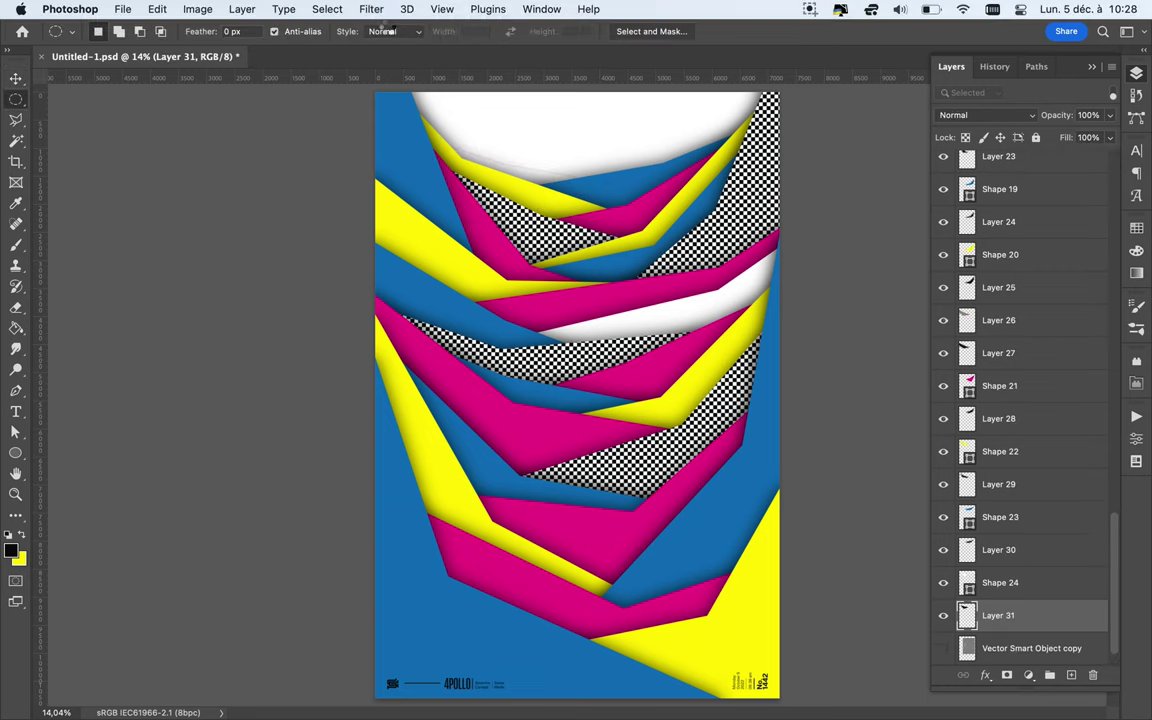
- Draw the magenta band shape near the top of the poster
key("p")
left_click(757, 90)
left_click(672, 143)
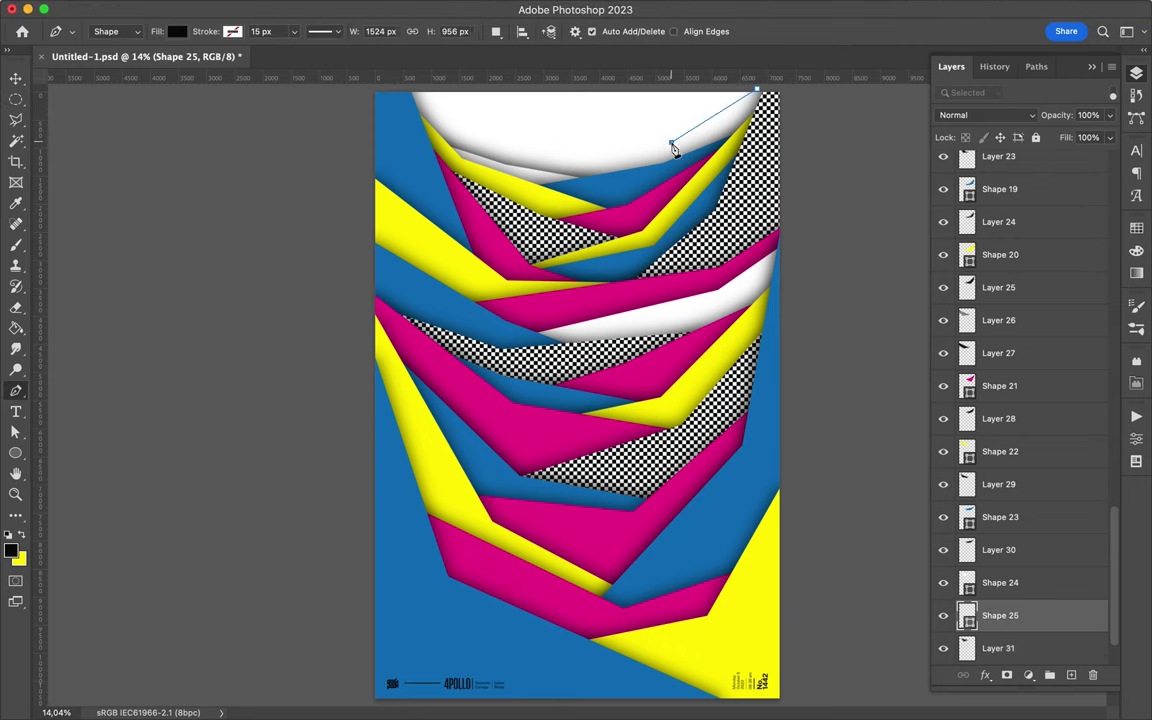
key("a")
left_click(290, 31)
left_click(116, 46)
key("v")
- Add a blurred black shadow for the magenta band, set to Multiply at 70% fill
scroll(1015, 600, "down", 2)
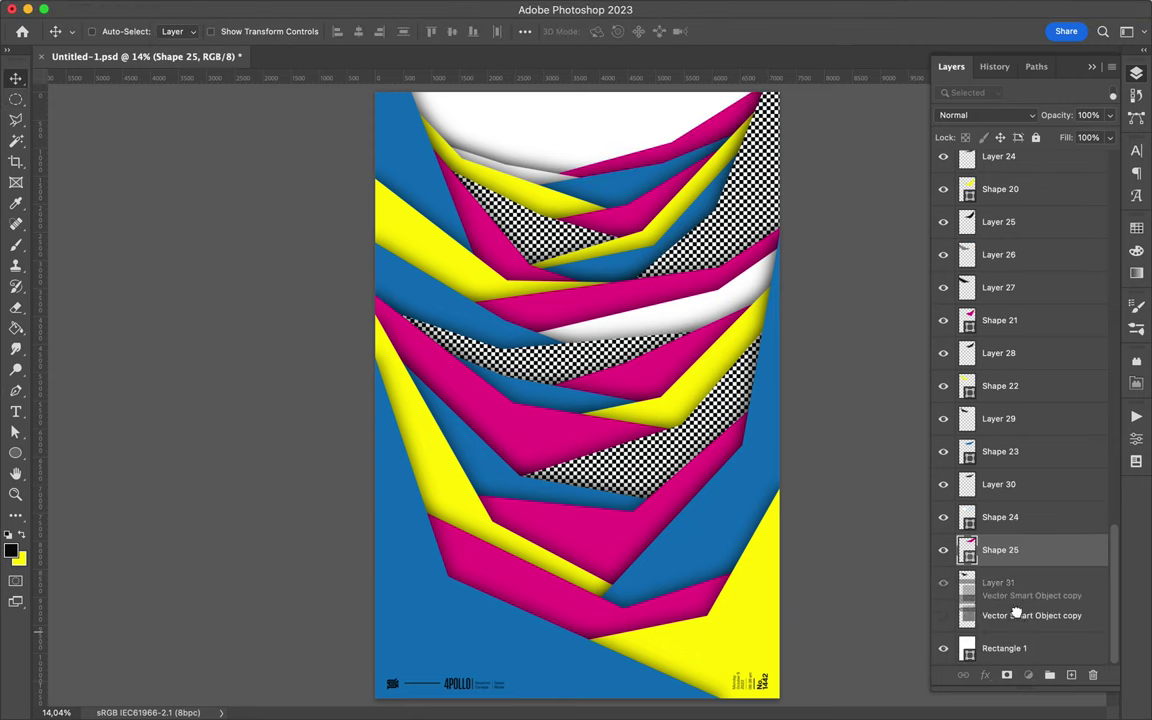
left_click(1071, 675)
key("b")
key("m")
left_click(985, 115)
left_click(1016, 167)
left_click(1086, 137)
type("70")
key("Return")
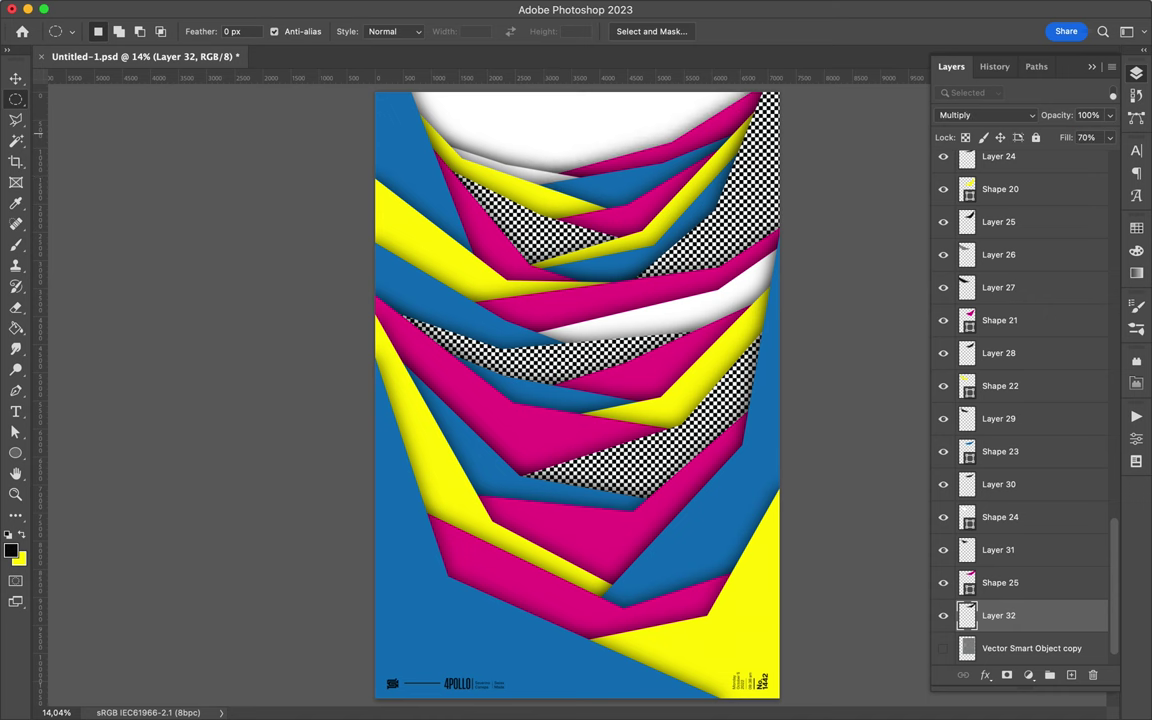
key("v")
- Lasso a checkerboard patch near the top onto its own layer and hide the original checkerboard
scroll(1015, 600, "down", 1)
left_click(943, 615)
key("l")
left_click(502, 160)
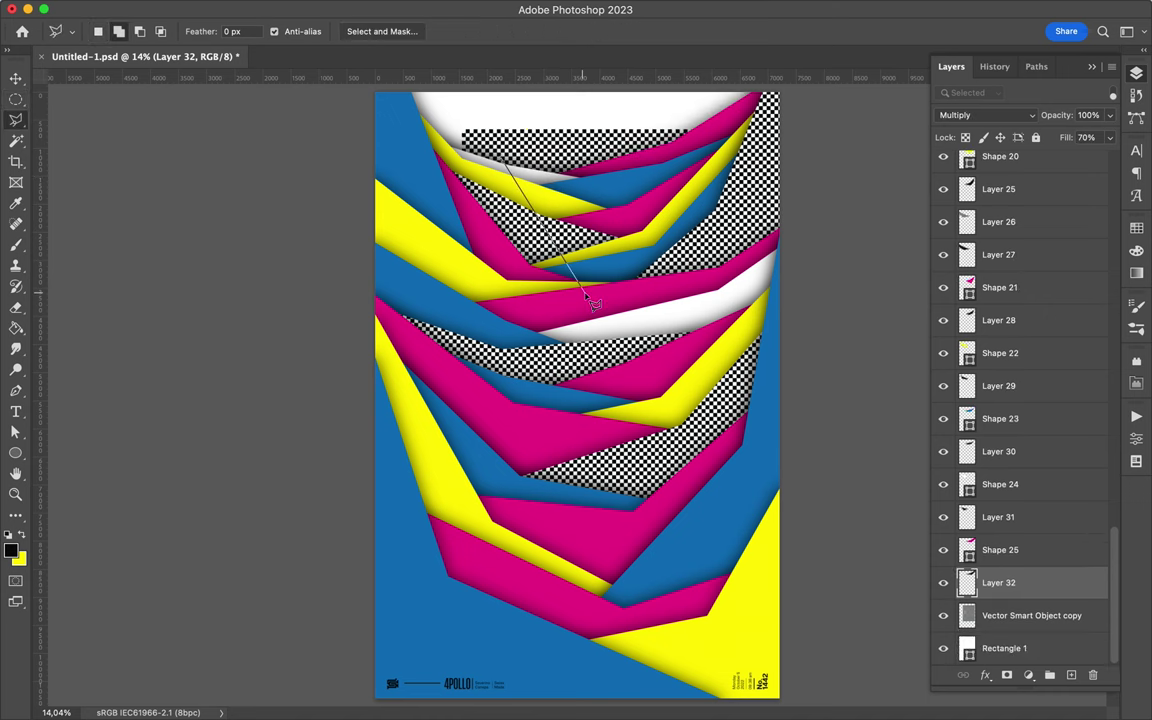
key("ctrl+j")
key("v")
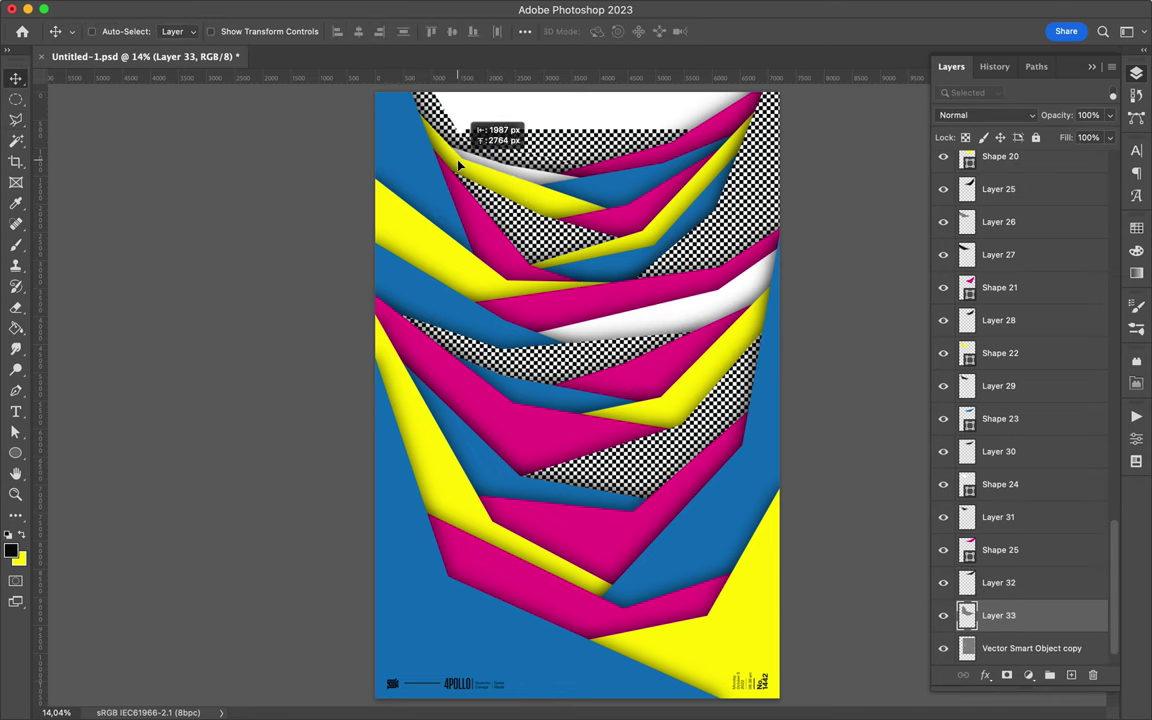
left_click(943, 648)
- Give the checkerboard patch a blurred black Multiply shadow at 70% fill
key("ctrl+j")
key("b")
key("l")
key("v")
left_click(398, 10)
left_click(508, 172)
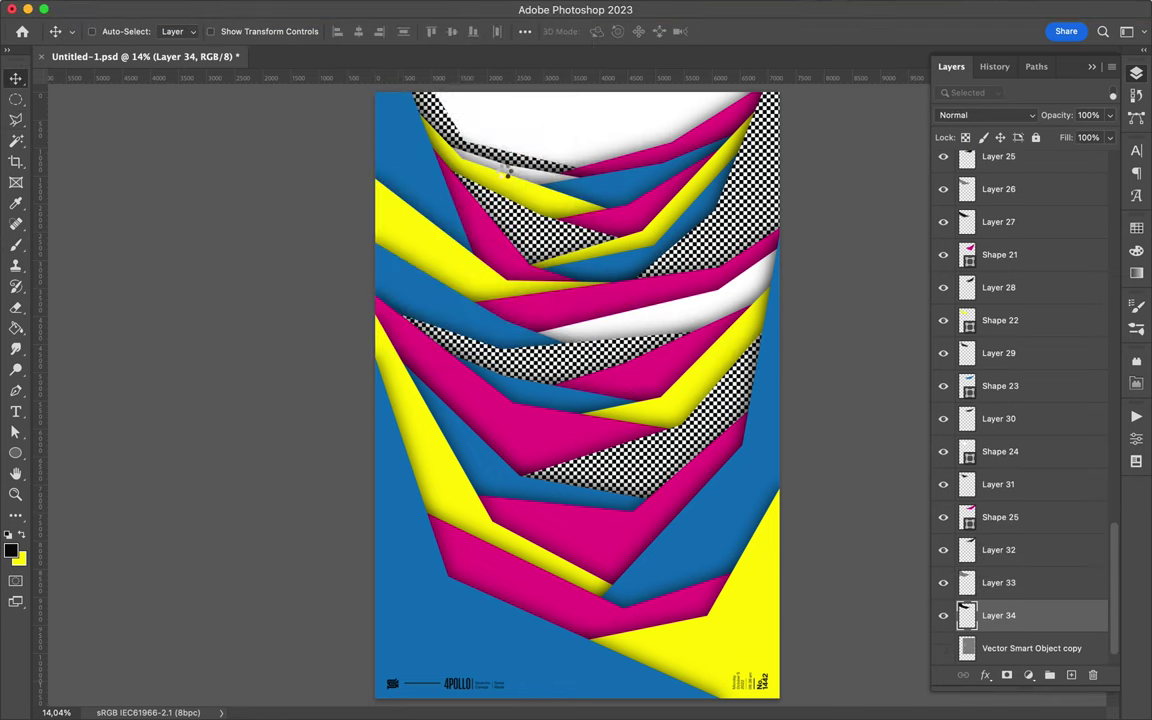
left_click(992, 115)
left_click(880, 168)
left_click(1083, 137)
type("70")
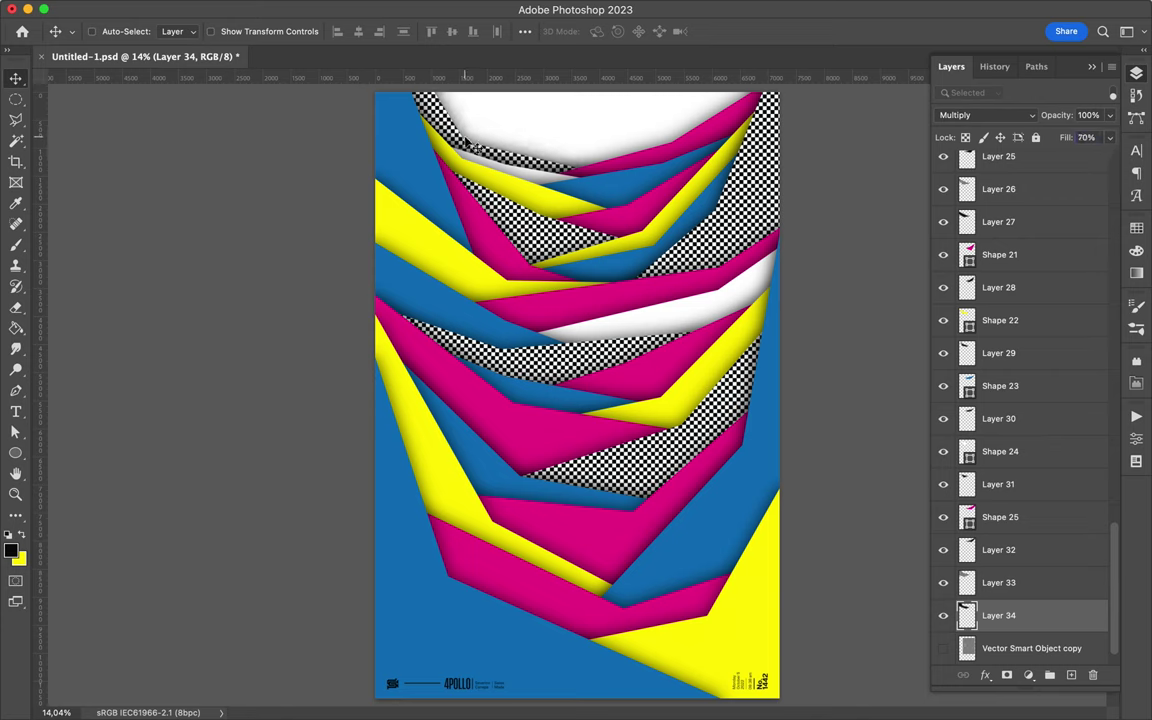
type("p")
- Draw a new yellow band shape and load it as a selection
left_click(727, 97)
key("a")
left_click(238, 31)
left_click(234, 113)
- Add the yellow band's black shadow layer, blurred, in Multiply at 70% fill
key("ctrl+[")
key("ctrl+shift+alt+n")
key("b")
key("v")
left_click(372, 9)
left_click(398, 30)
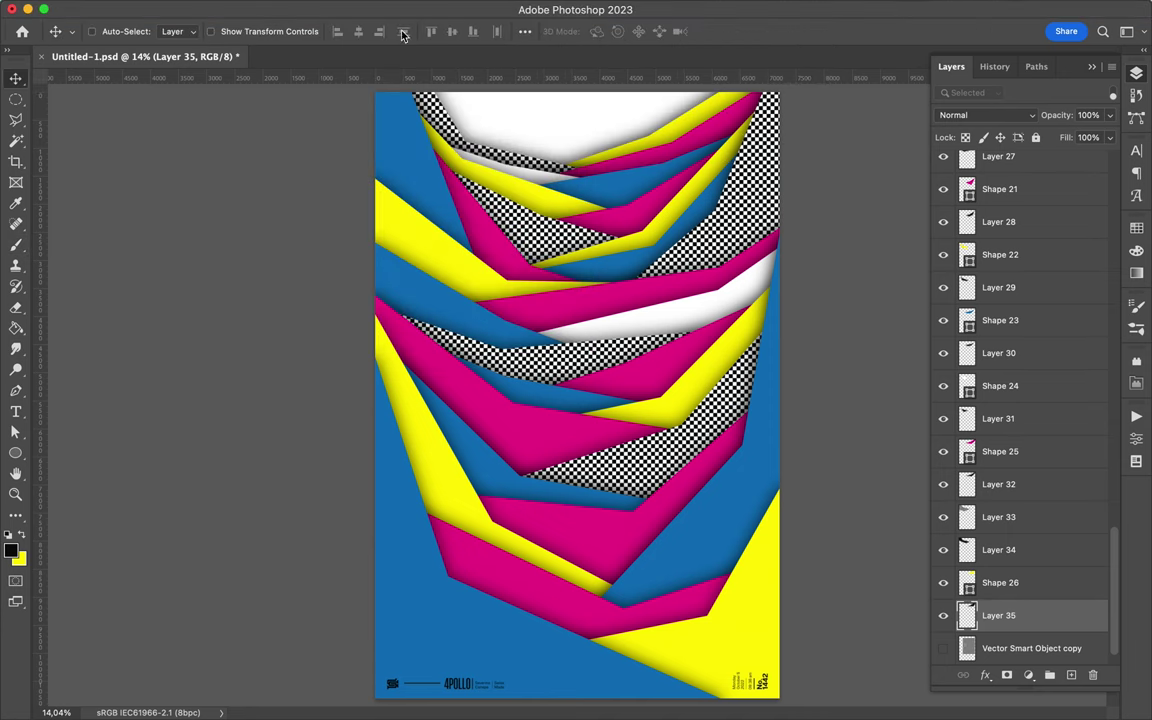
left_click(1005, 116)
left_click(958, 170)
left_click_drag(1066, 137, 1084, 138)
- Draw one more band and begin a new shadow layer above the checkerboard
key("p")
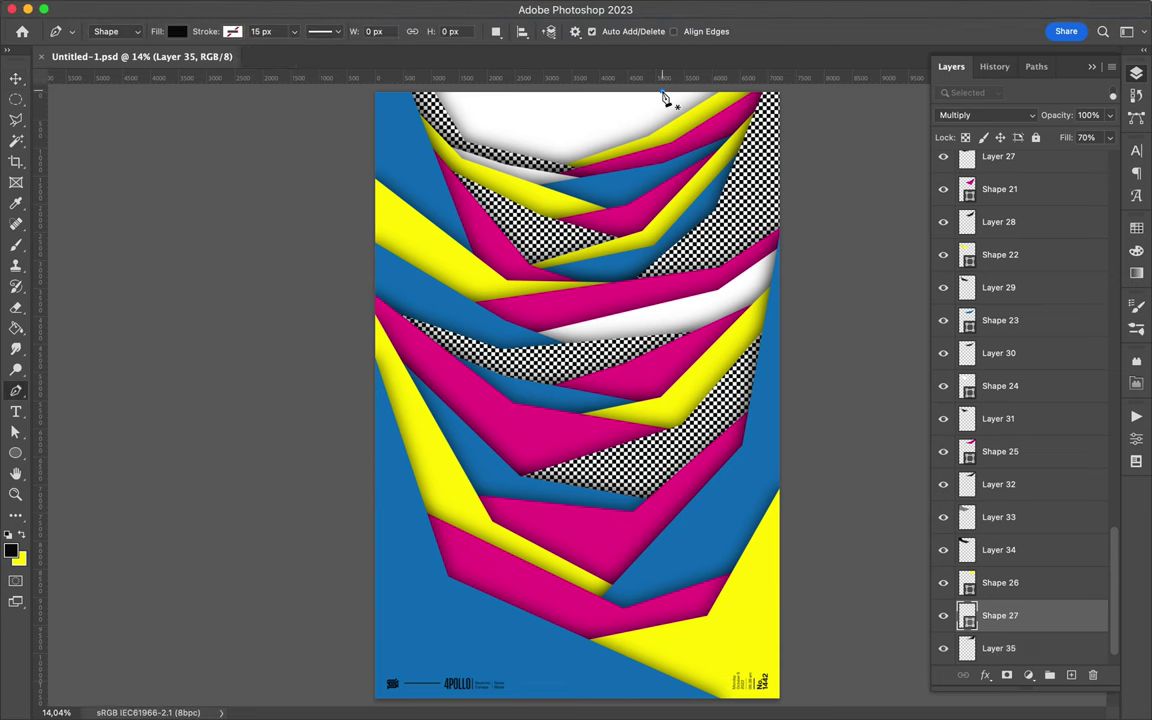
left_click(545, 167)
key("a")
key("v")
scroll(1040, 625, "down", 2)
left_click(1040, 625)
key("ctrl+shift+alt+n")
- Finish the current band's black shadow, set to Multiply at 70% fill
key("b")
key("v")
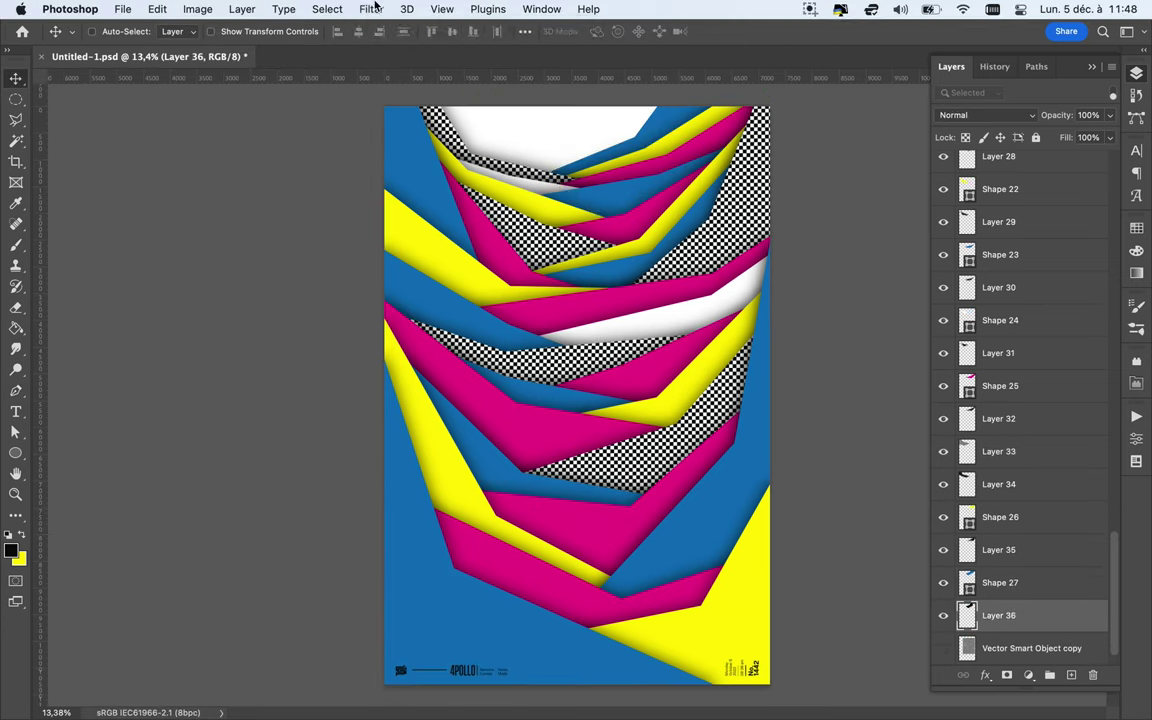
left_click(985, 115)
left_click(998, 137)
type("0")
key("Return")
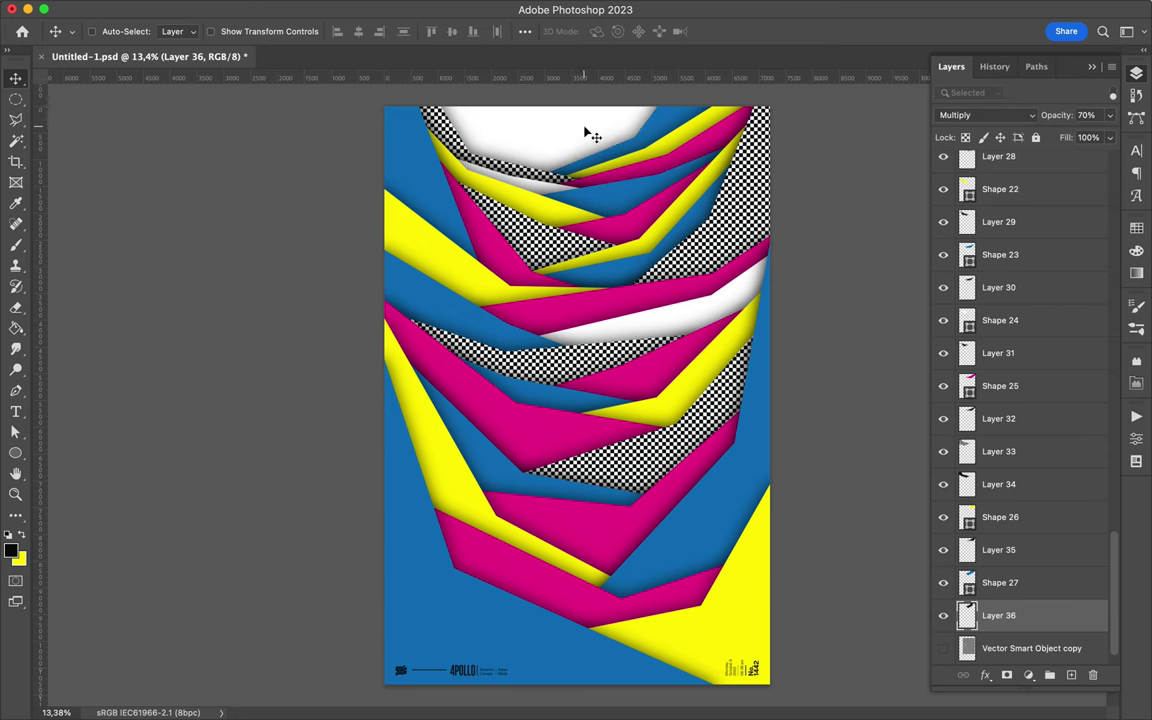
key("p")
- Give the new top band a blurred black shadow layer, Multiply at 70% fill
key("a")
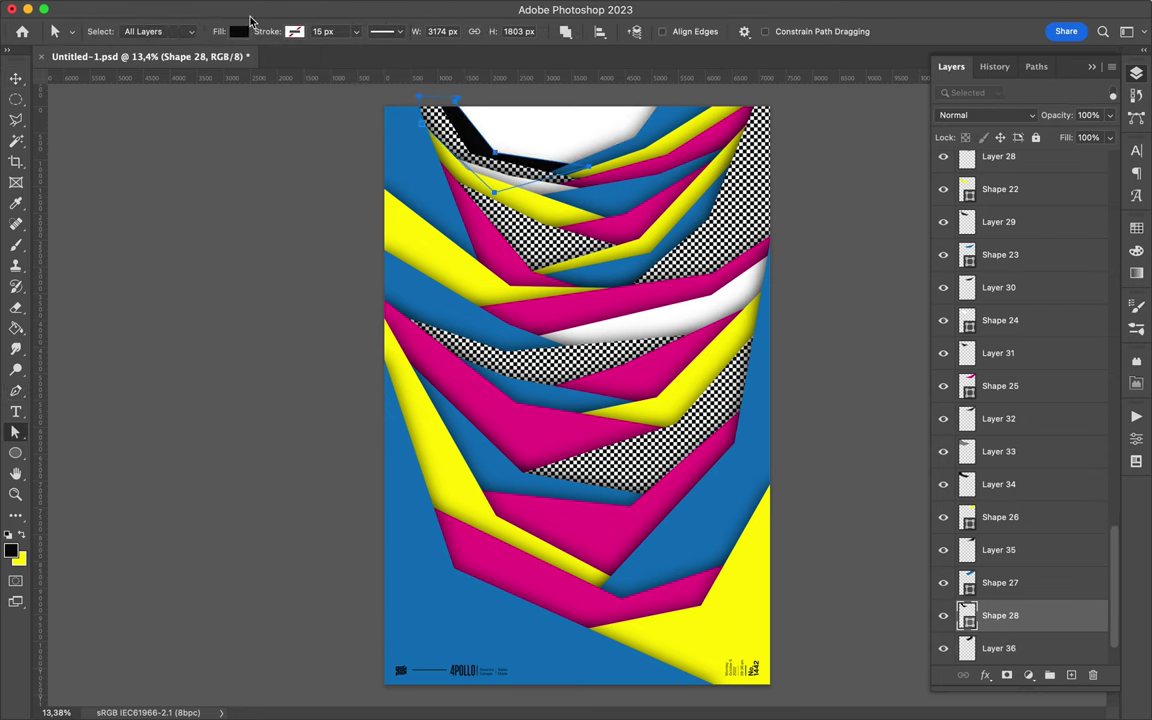
key("v")
key("ctrl+bracketleft")
key("ctrl+shift+alt+n")
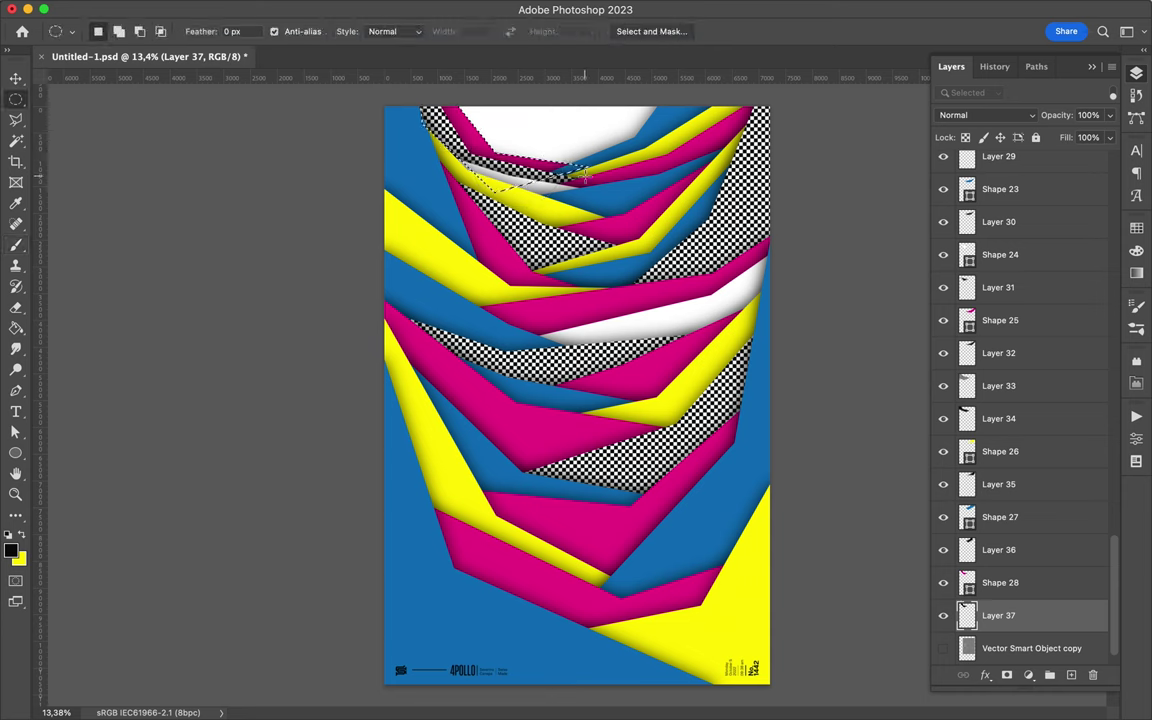
left_click(373, 10)
left_click(395, 48)
key("ctrl+d")
left_click(985, 115)
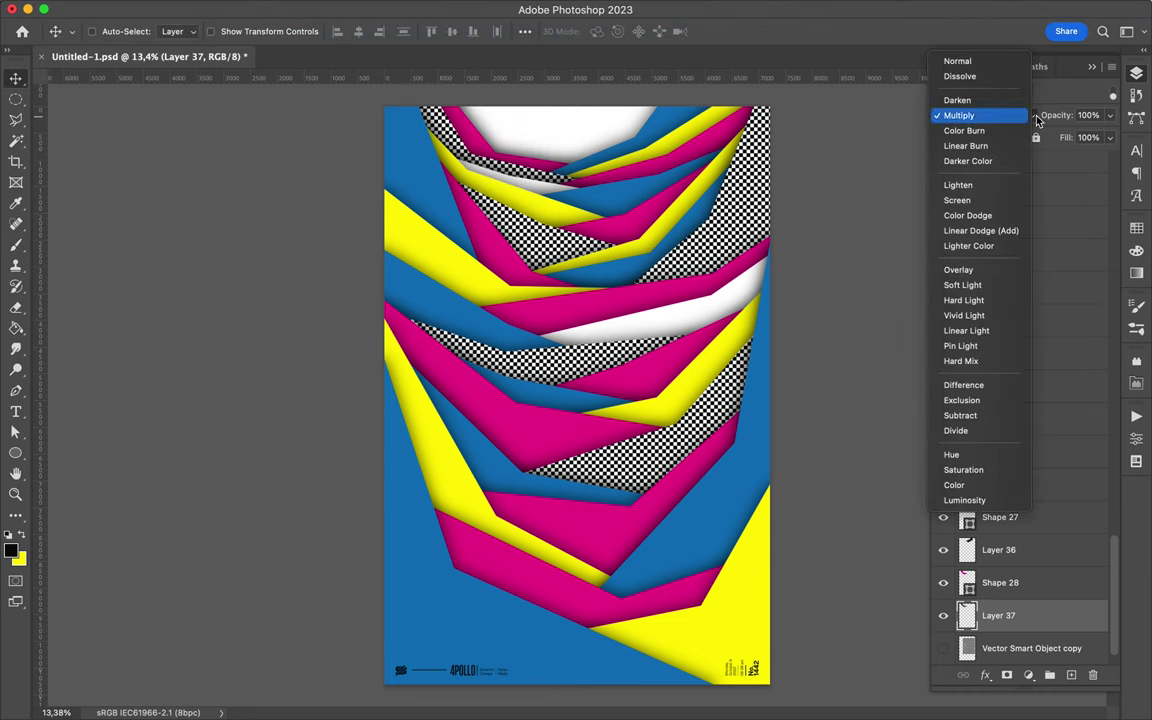
left_click(960, 170)
key("shift+7")
scroll(990, 461, "down", 1)
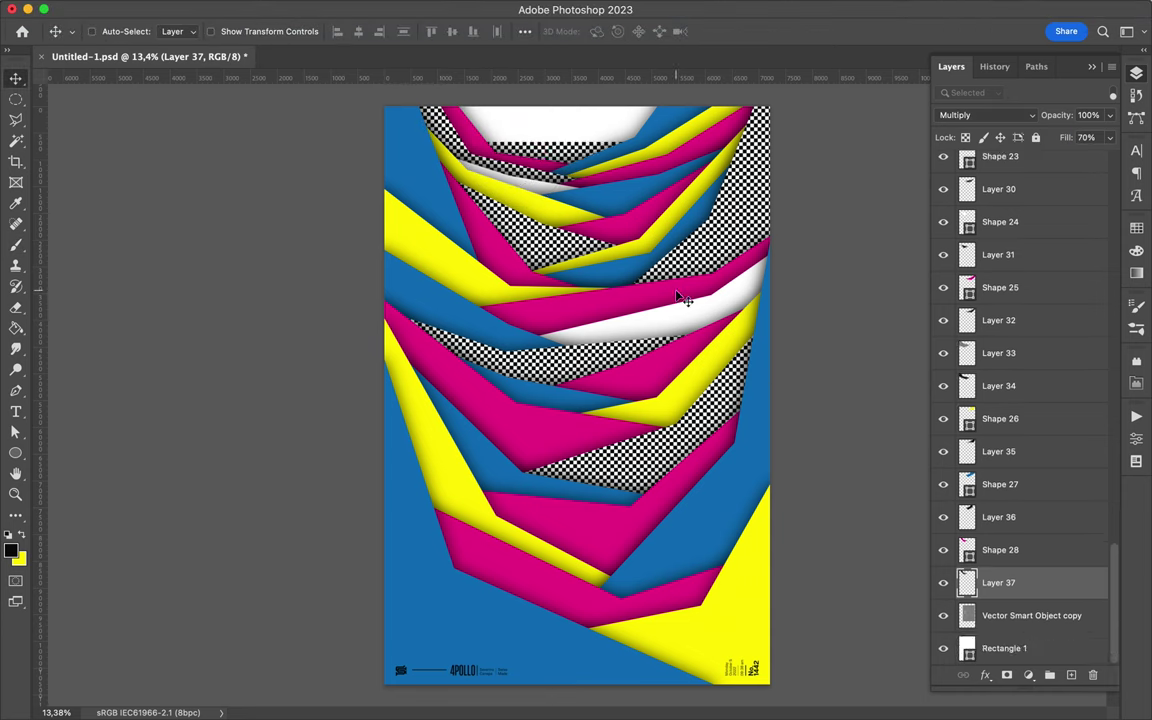
- Add a Multiply shadow layer above the checkerboard smart object
key("l")
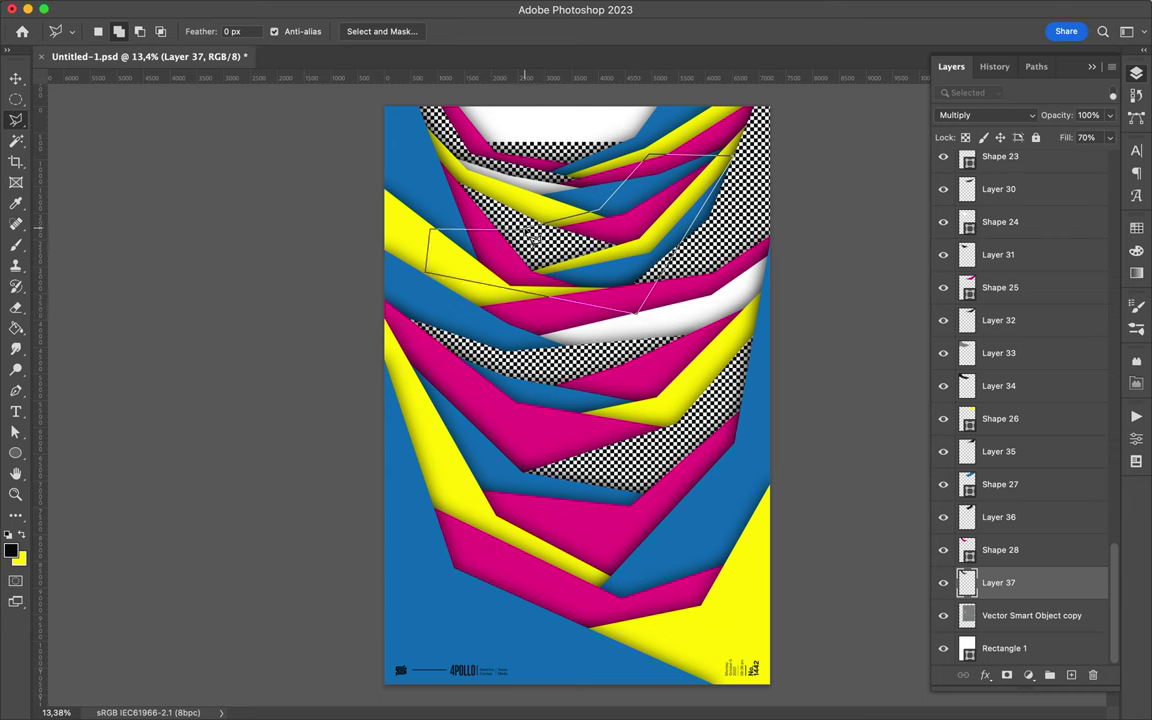
key("ctrl+j")
key("v")
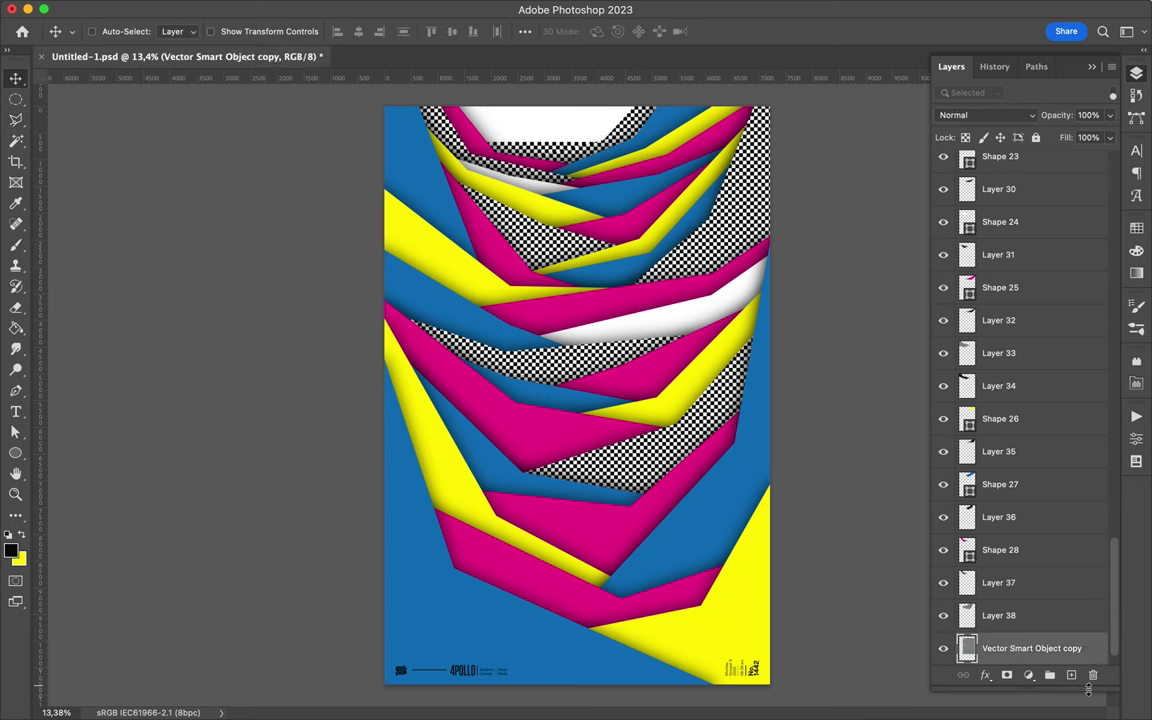
left_click(1071, 675)
key("b")
key("ctrl+d")
key("v")
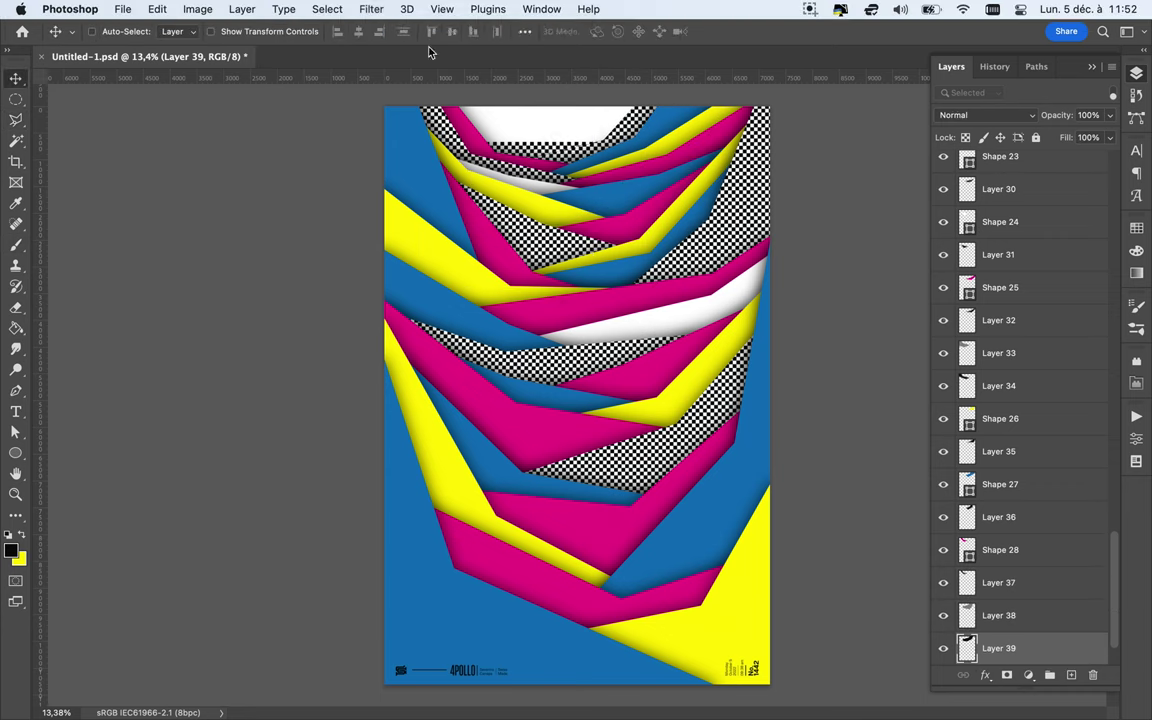
type("70")
left_click(985, 115)
left_click(960, 158)
scroll(1020, 400, "down", 1)
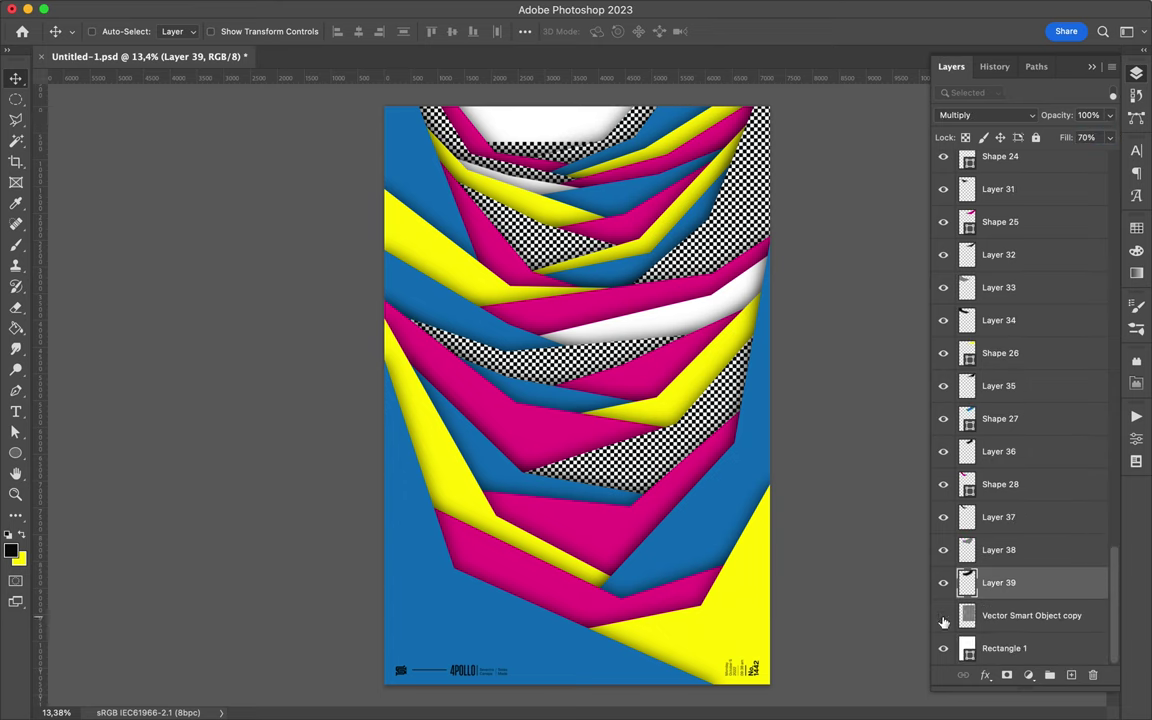
- Draw a black band at the top beneath the previous shadow and blur its shadow
key("p")
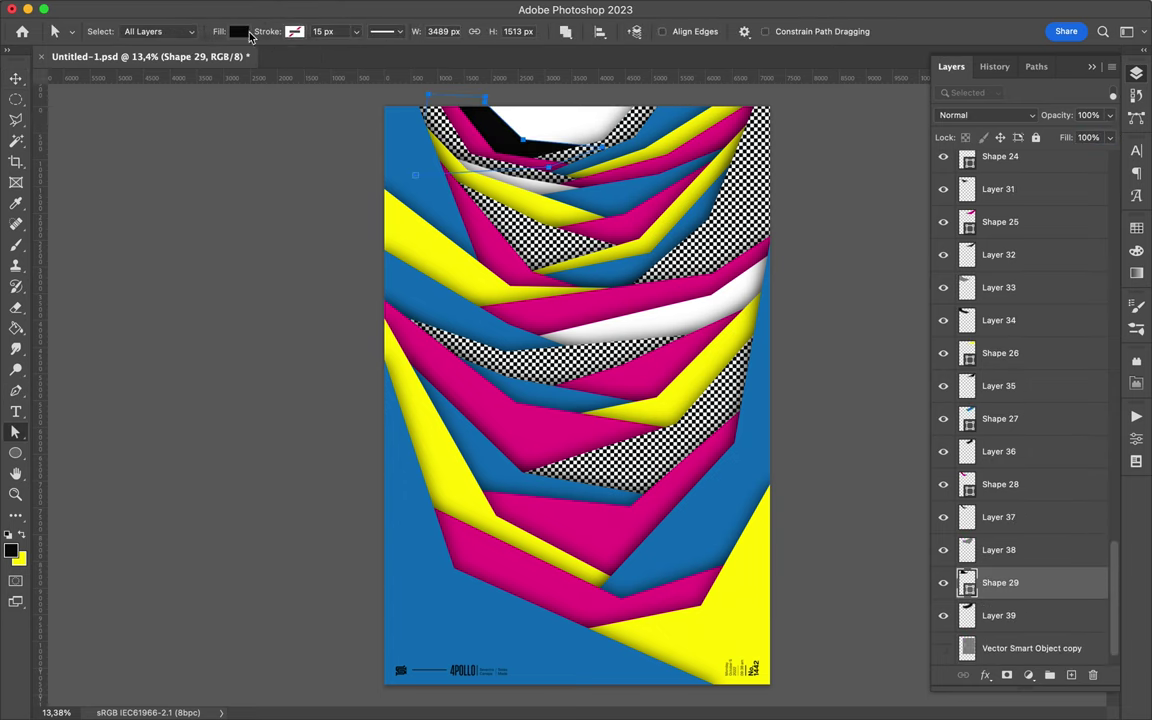
key("v")
left_click_drag(1000, 582, 972, 615)
key("b")
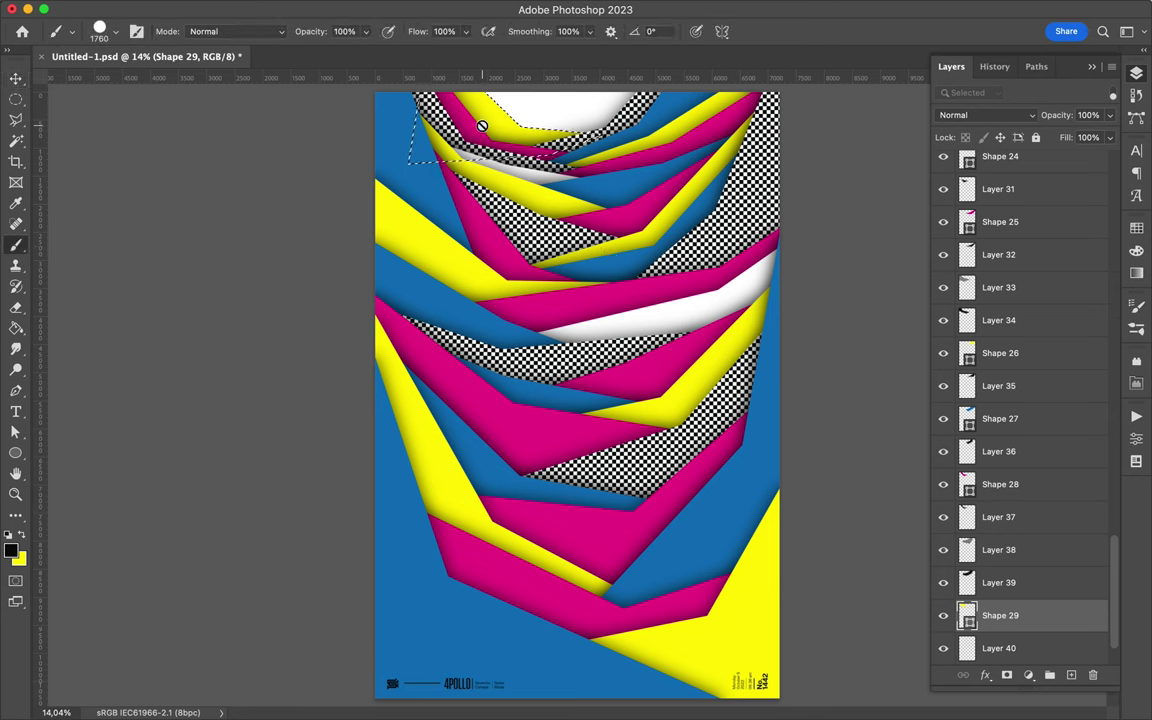
key("alt+bracketleft")
key("super+f")
key("m")
key("super+d")
left_click(990, 115)
key("Escape")
- Pen-draw the next band near the top and pick its fill colour
key("p")
left_click(526, 132)
left_click(585, 118)
scroll(603, 113, "down", 1)
left_click(178, 32)
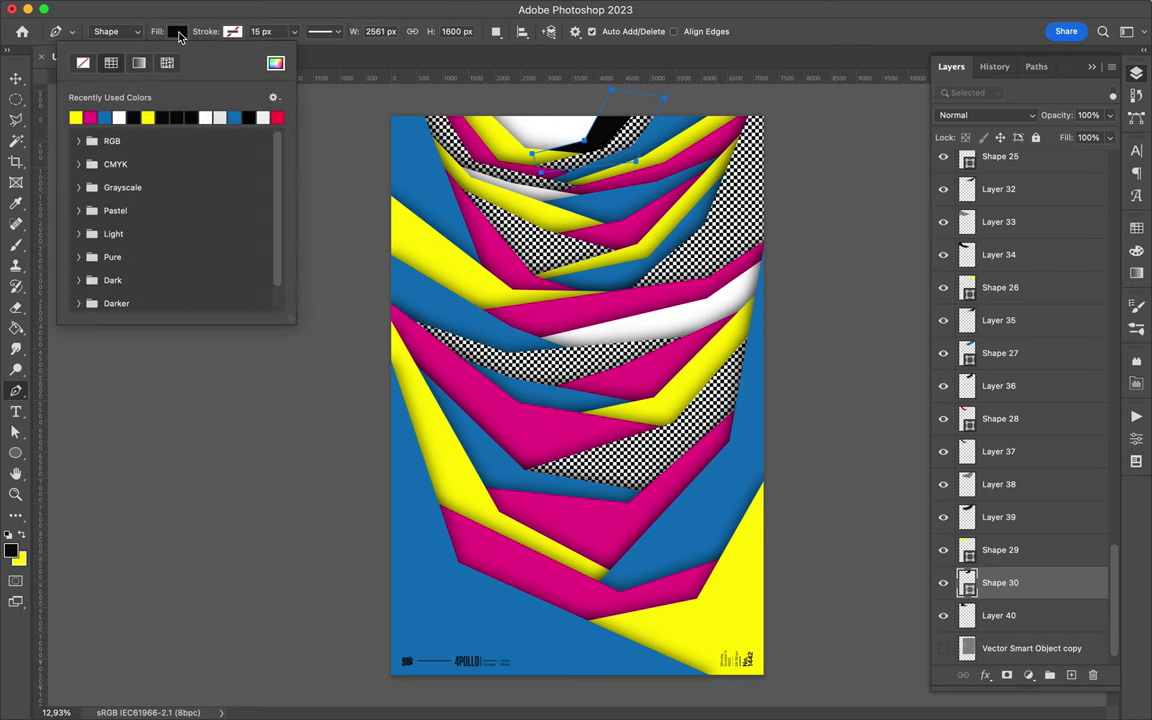
key("Escape")
- Give that band a blurred shadow layer, Multiply at 70% fill
key("v")
left_click(1010, 648)
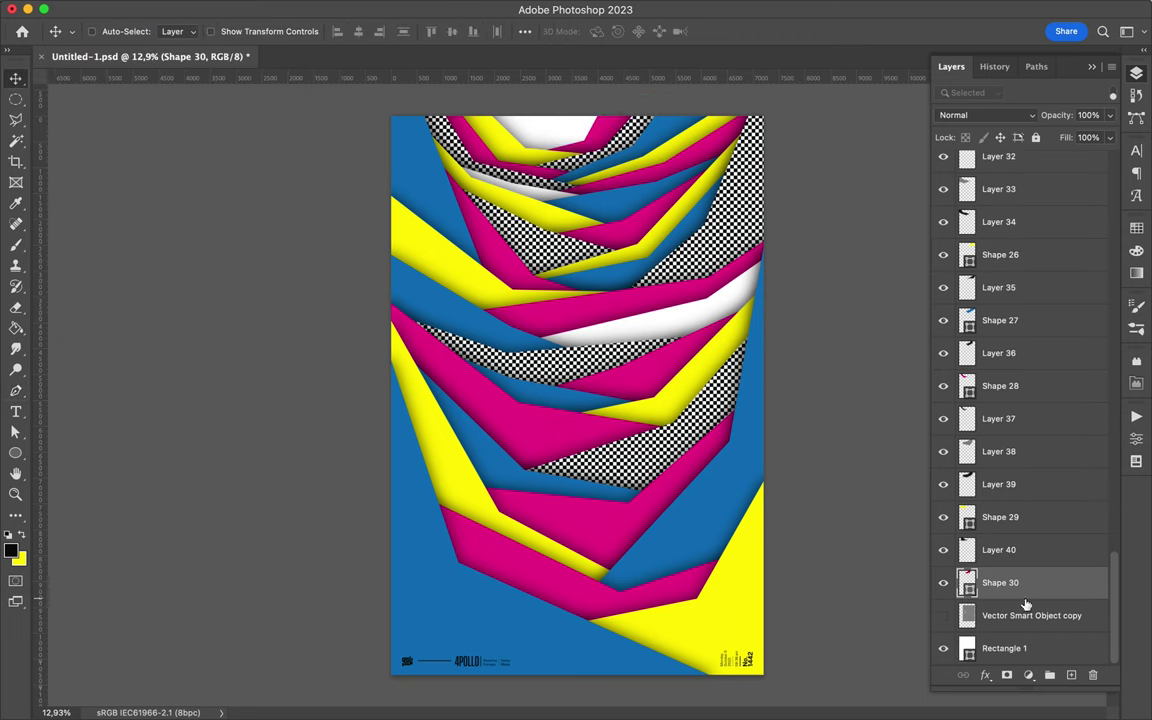
key("super+shift+alt+n")
key("b")
key("m")
left_click(987, 115)
left_click(960, 165)
key("shift+7")
- Add another black top band with a blurred Multiply shadow at about 70% fill
key("p")
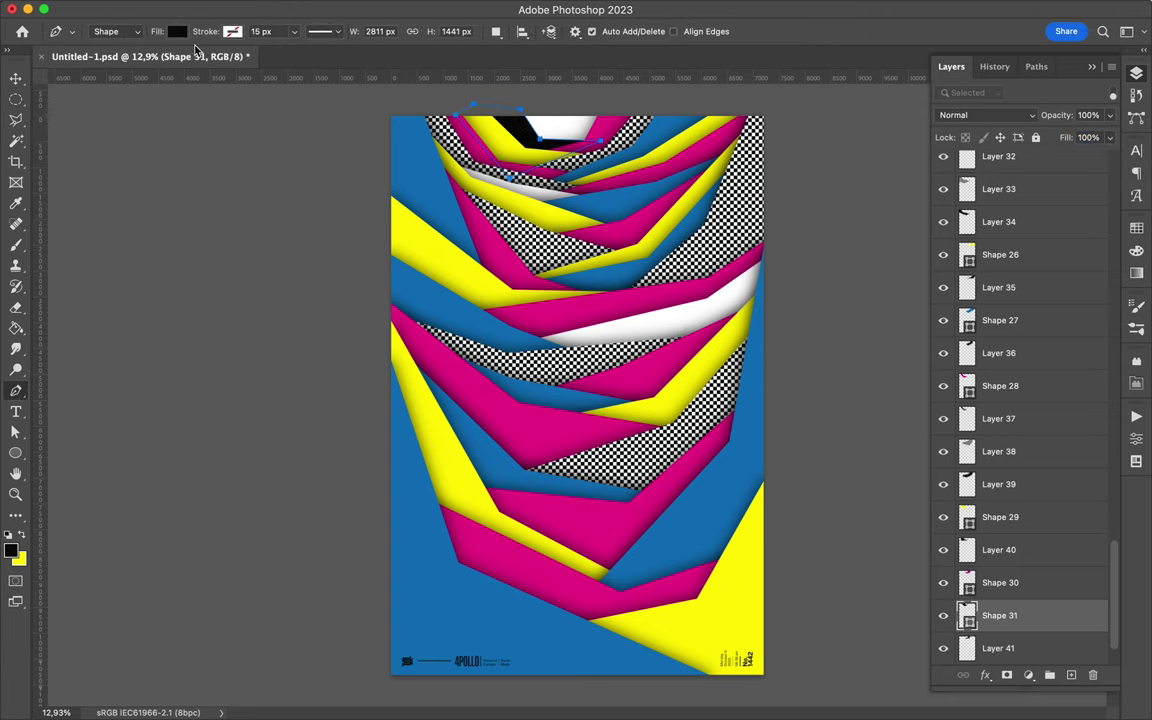
key("v")
key("super+bracketleft")
key("super+shift+alt+n")
key("b")
left_click(371, 9)
key("Escape")
left_click(987, 115)
left_click(1000, 170)
left_click_drag(1109, 137, 1085, 158)
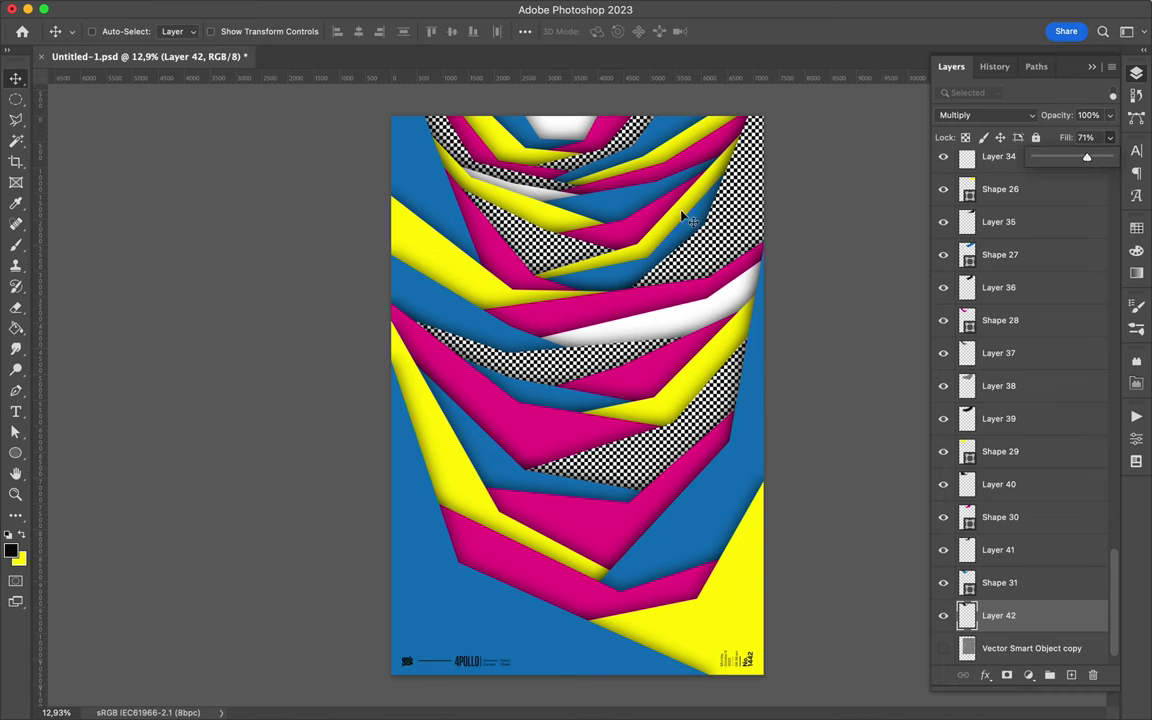
key("m")
key("u")
- Draw a yellow rectangle across the poster's top edge
key("F7")
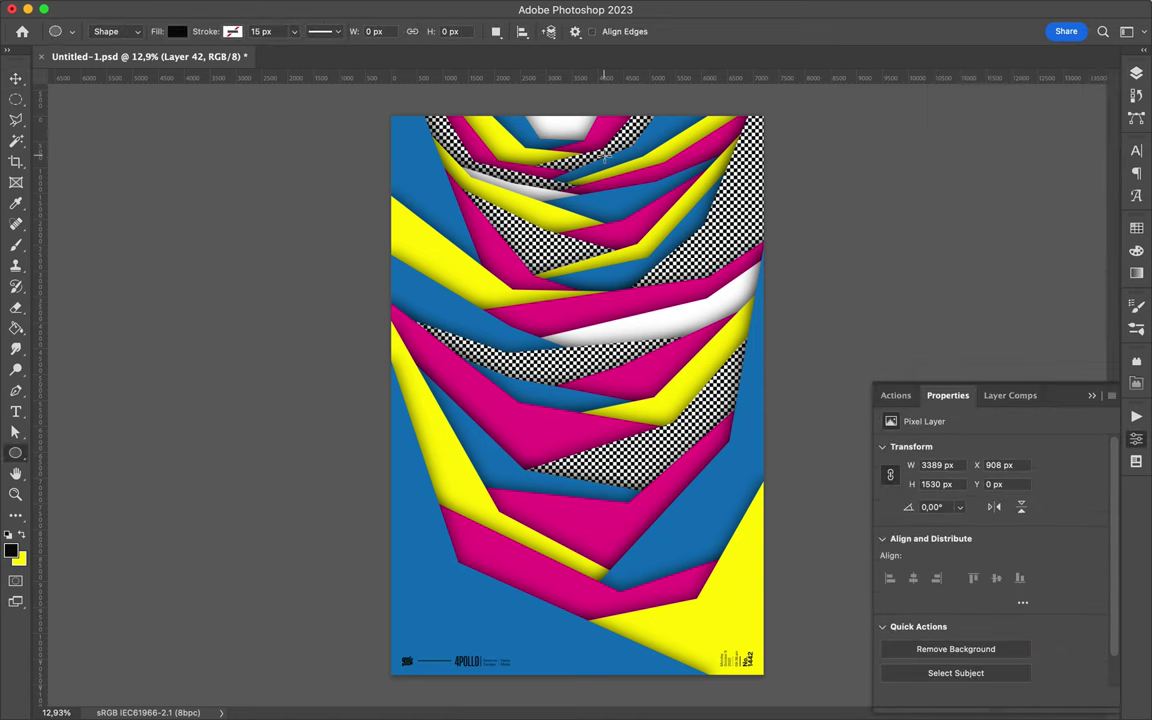
left_click_drag(604, 100, 514, 141)
key("super+BackSpace")
key("v")
key("F7")
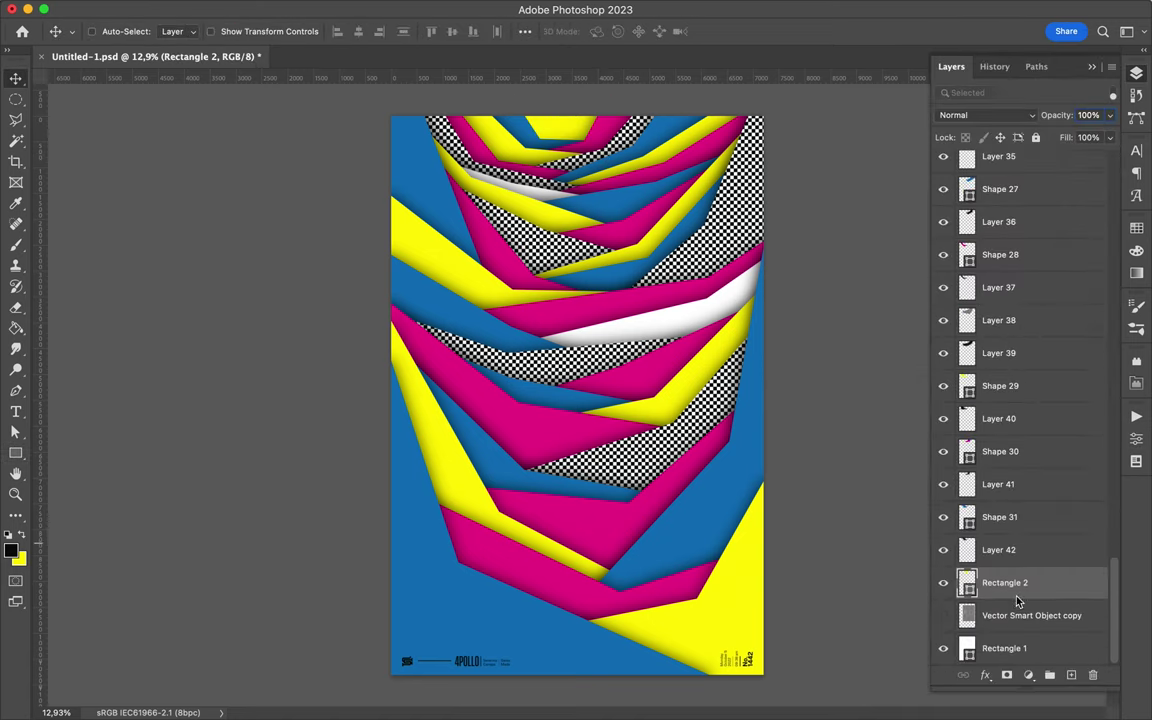
- Pen-draw a yellow bottom-left band, bring it to the top of the stack, and save
key("p")
left_click(382, 576)
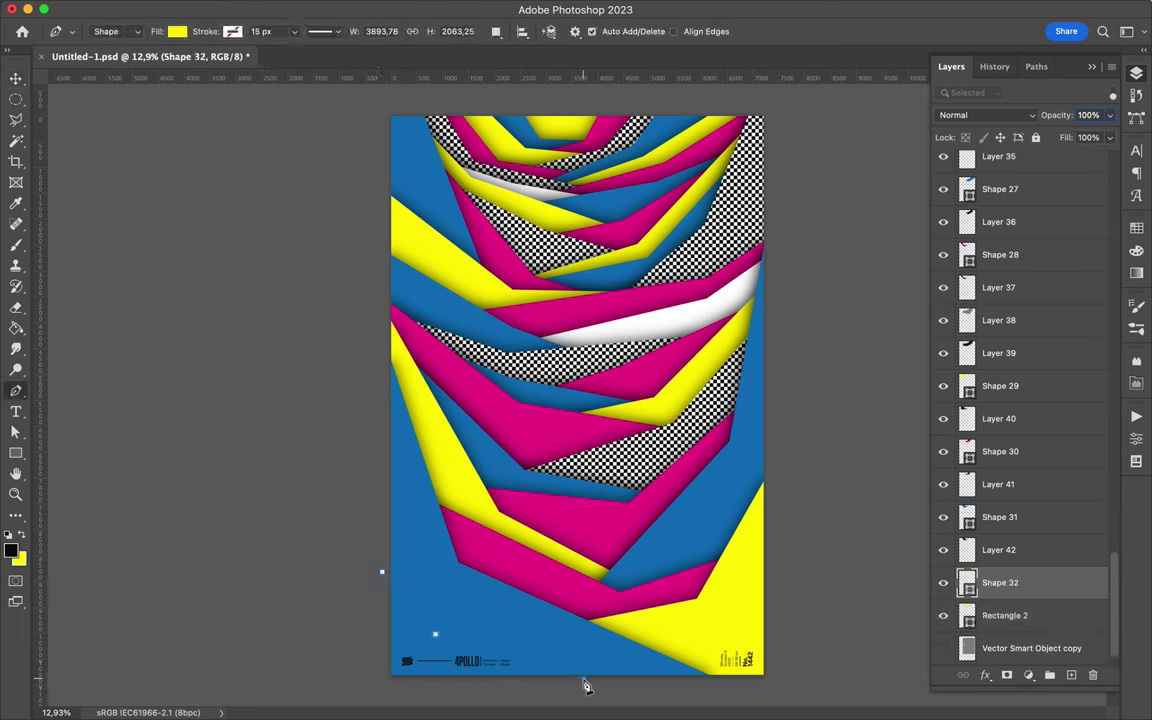
key("a")
key("ctrl+shift+bracketright")
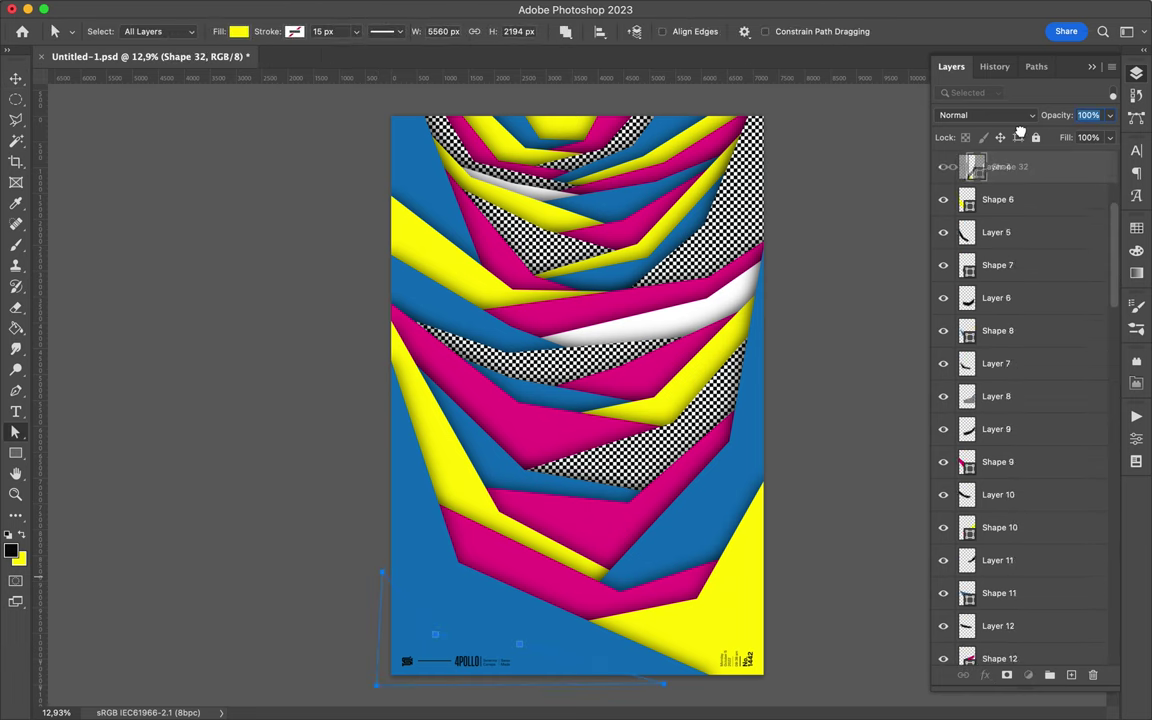
key("ctrl+s")
- Create a blurred shadow layer for the yellow bottom band
left_click(1073, 677)
key("b")
left_click(997, 318)
key("a")
key("v")
left_click(371, 9)
left_click(465, 589)
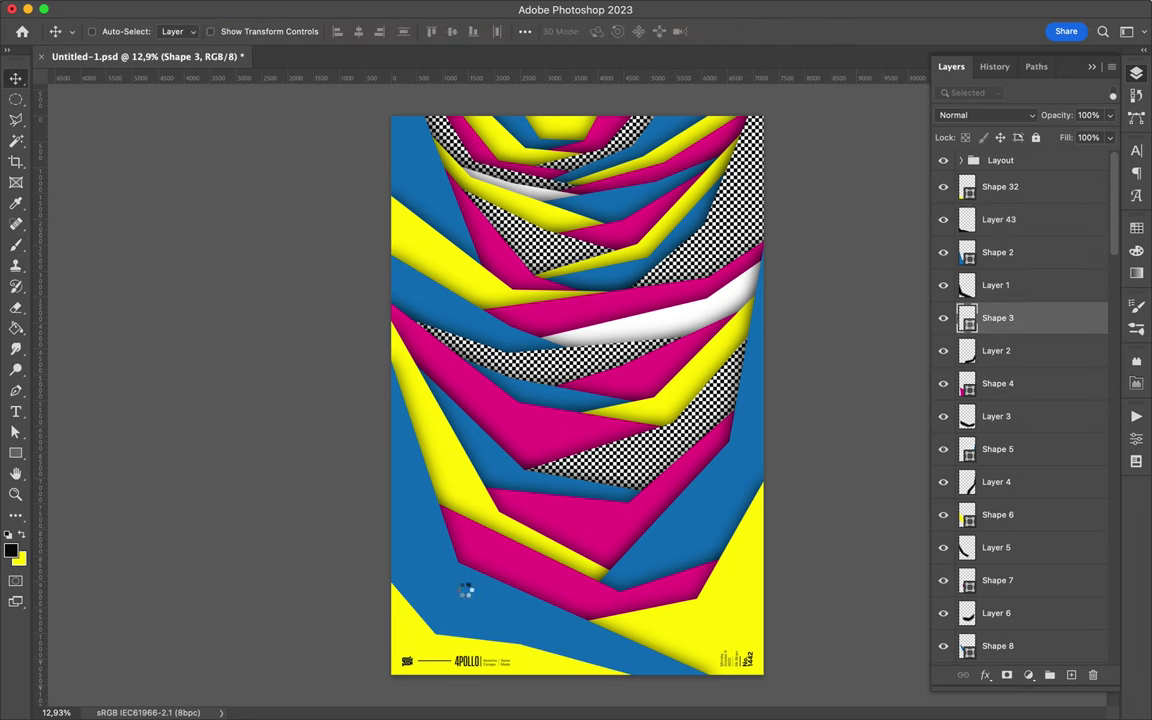
left_click(400, 590, "ctrl")
left_click(460, 312, "ctrl")
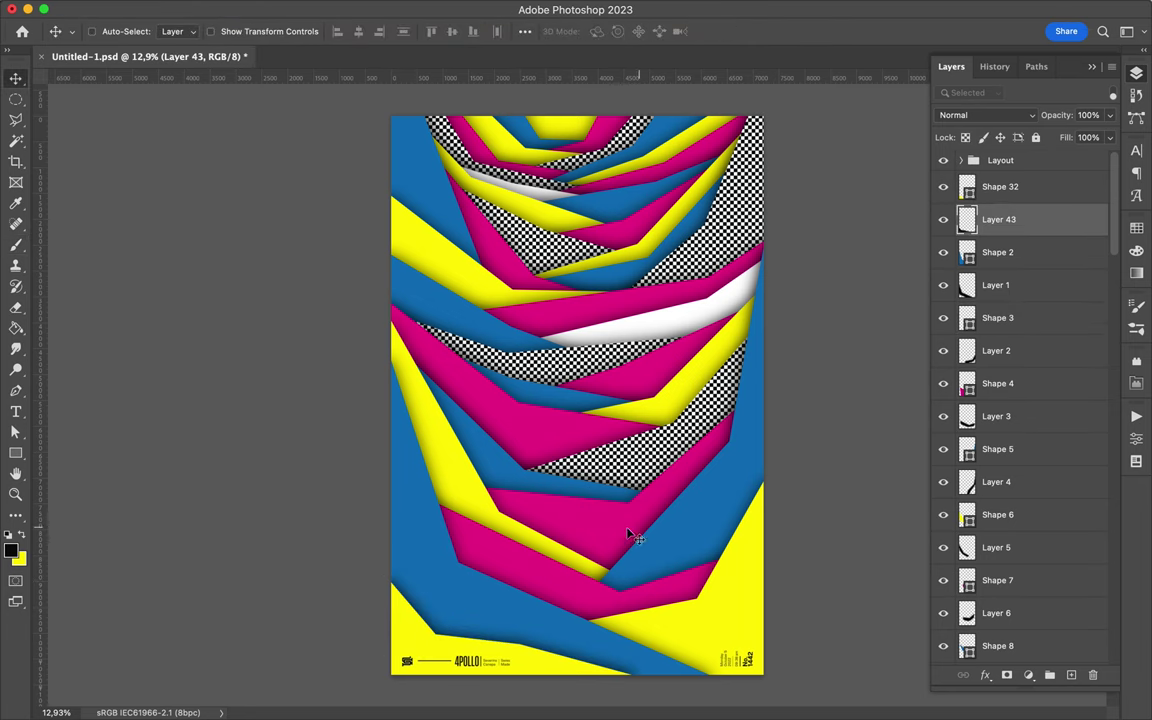
- Draw a magenta triangle in the bottom-right corner
key("p")
left_click(740, 627)
left_click(815, 505)
left_click(790, 700)
key("a")
left_click(238, 31)
left_click(168, 117)
left_click(1073, 677)
- Add the triangle's shadow layer at 70% fill in Multiply mode
key("b")
key("v")
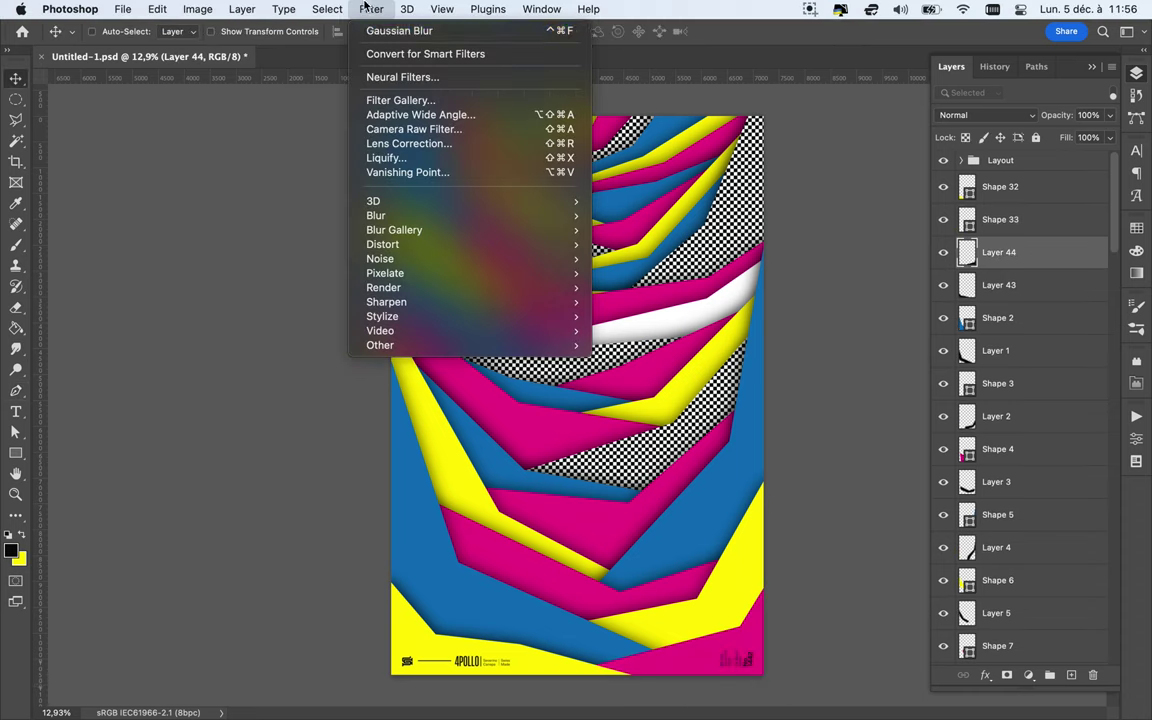
type("70")
left_click(985, 115)
left_click(994, 173)
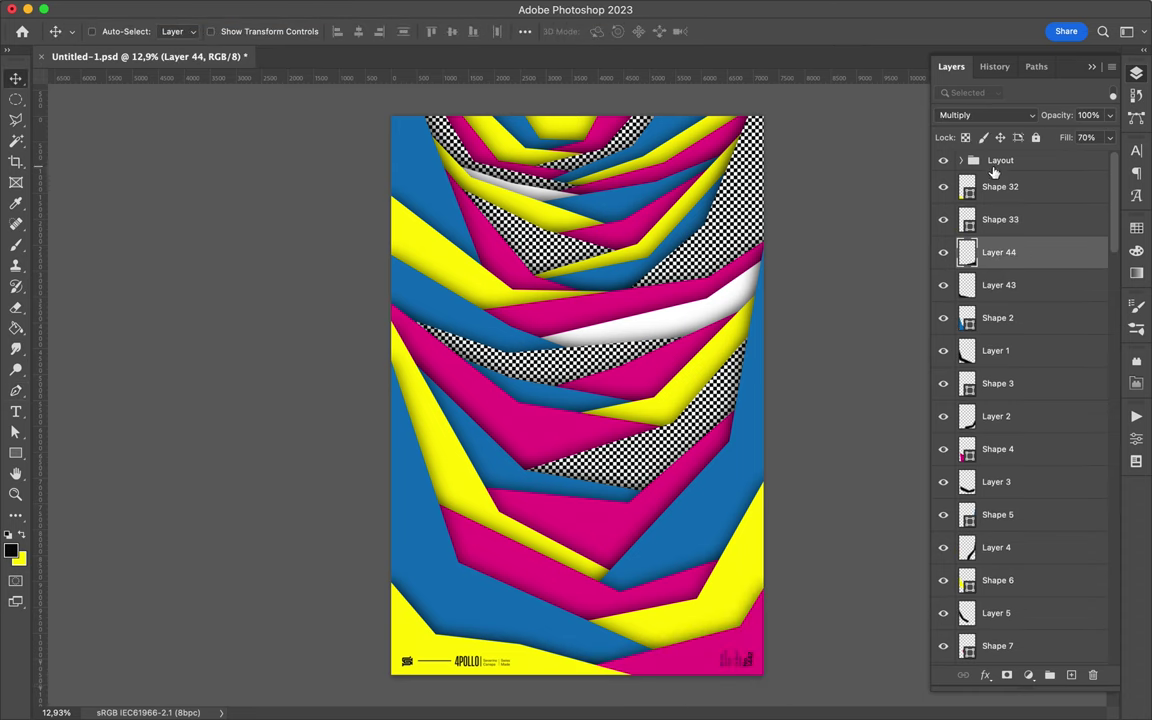
scroll(483, 537, "up", 2)
- Draw a white bottom-left band below the yellow band's shadow
key("p")
left_click(634, 592)
left_click(487, 523)
left_click(334, 510)
left_click_drag(1000, 252, 1010, 330)
left_click(238, 31)
left_click(146, 117)
key("v")
left_click(1071, 675)
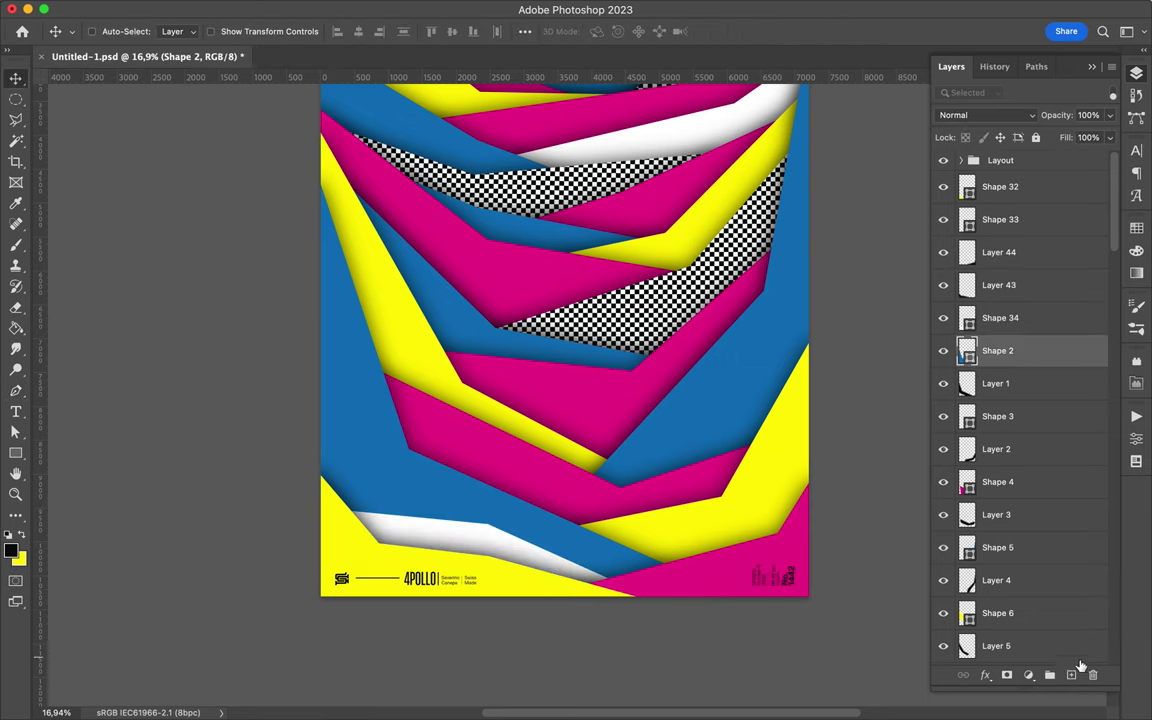
- Fill the white band's shadow layer and soften it with Gaussian Blur
left_click(978, 318)
scroll(617, 442, "up", 5)
scroll(617, 442, "down", 3)
key("b")
left_click(998, 350)
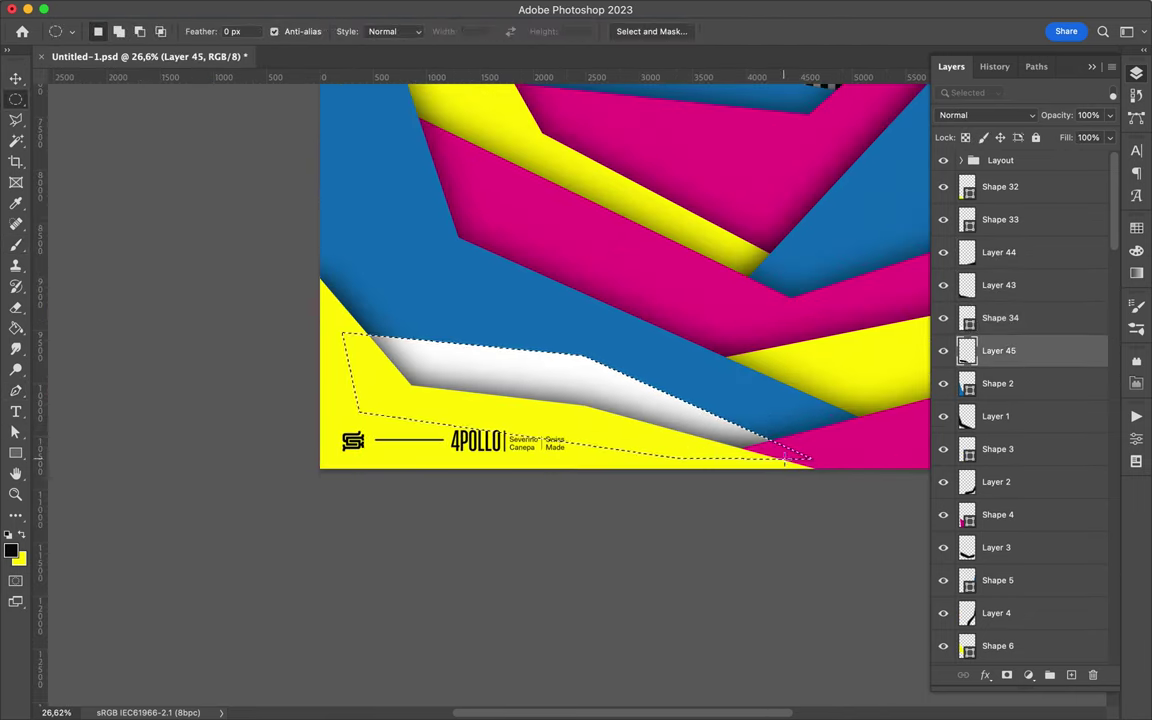
key("m")
left_click(371, 9)
left_click(648, 277)
key("Return")
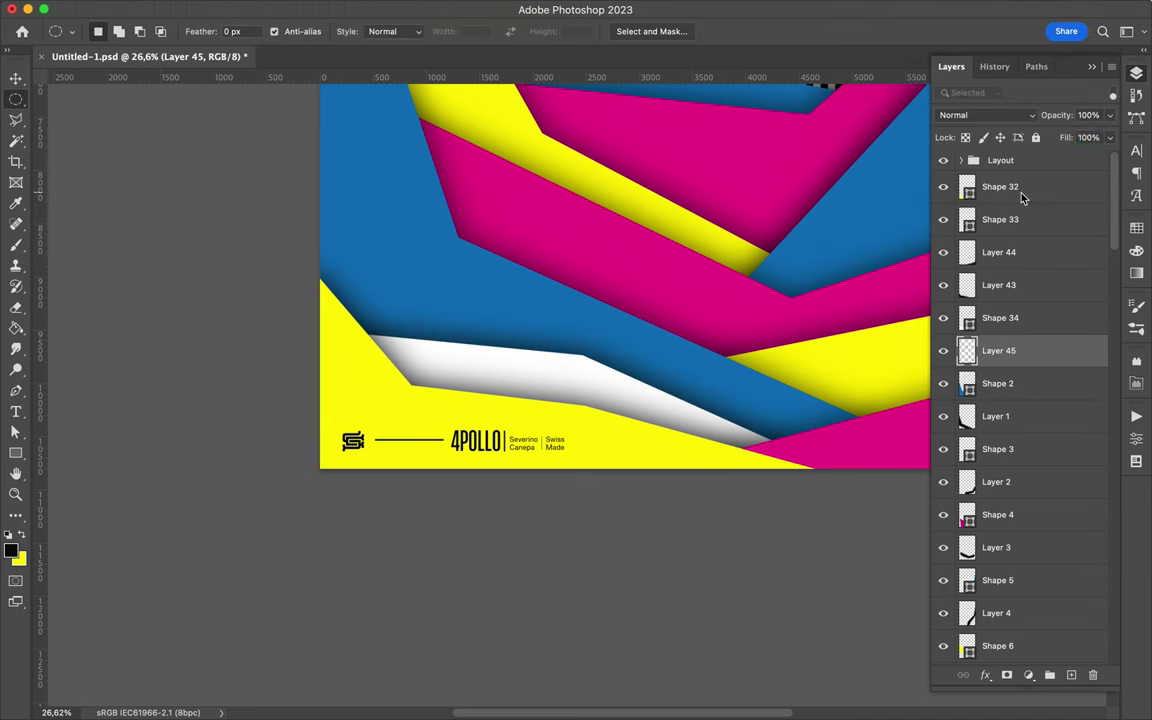
scroll(492, 402, "down", 3)
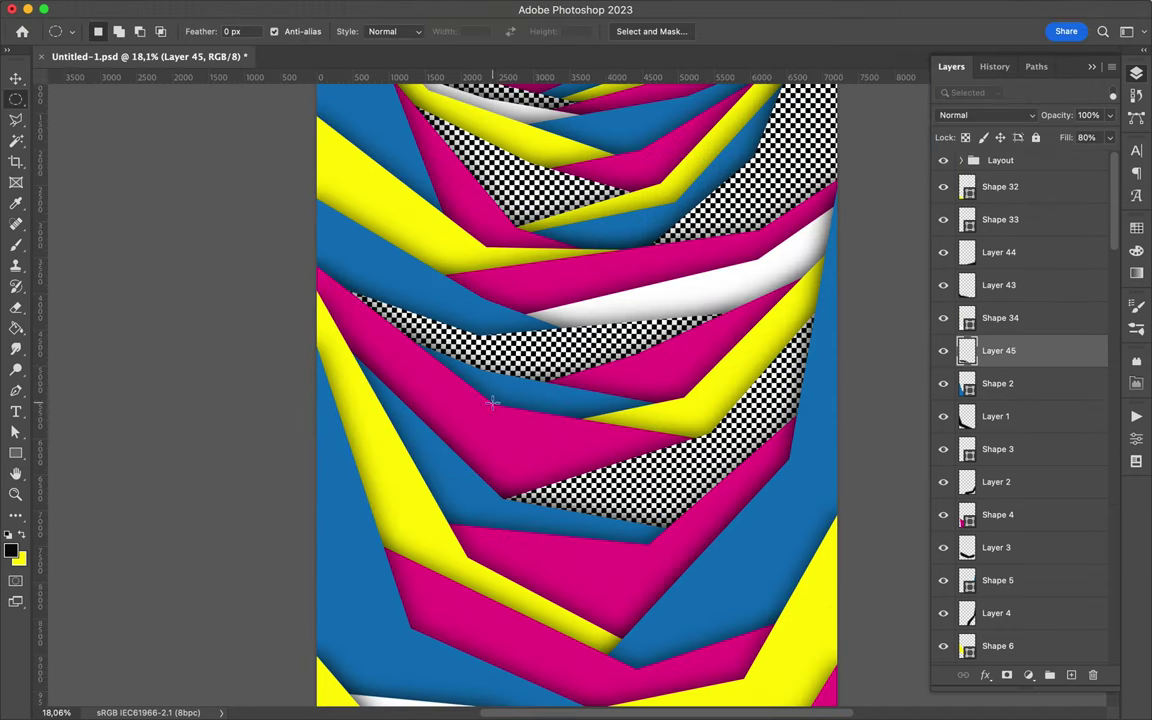
- Add a white band in the lower middle with a Multiply shadow layer
left_click(522, 442, "ctrl")
key("u")
key("a")
key("v")
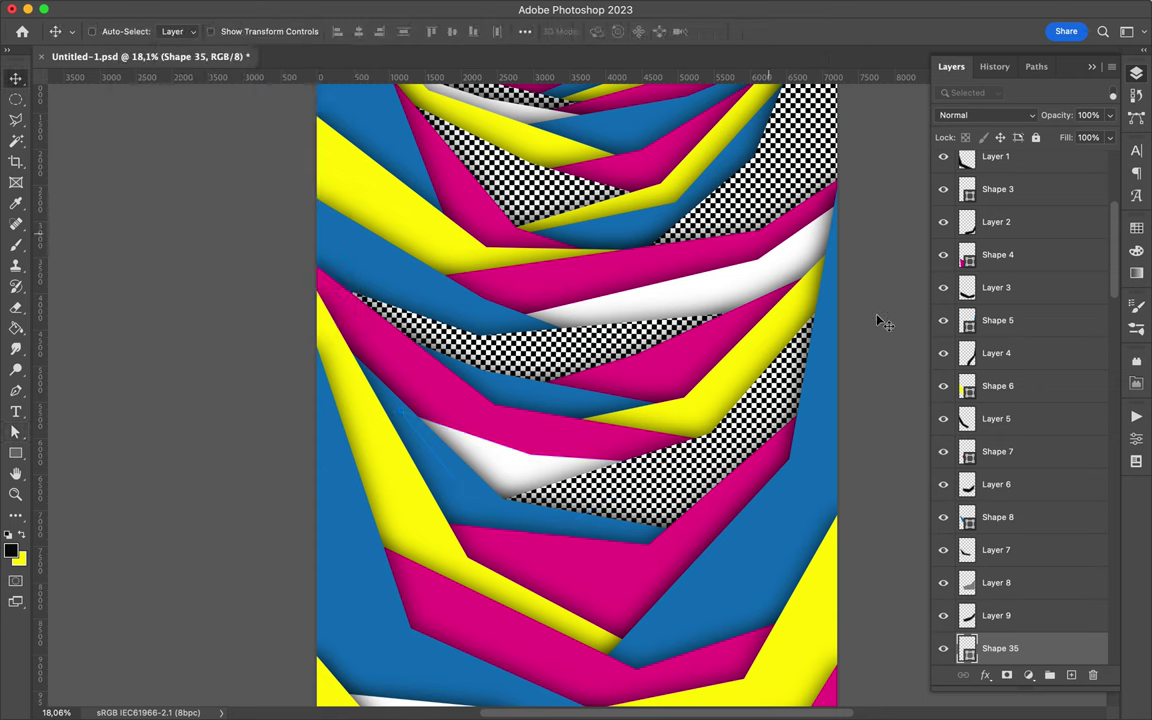
key("ctrl+shift+alt+n")
key("b")
key("m")
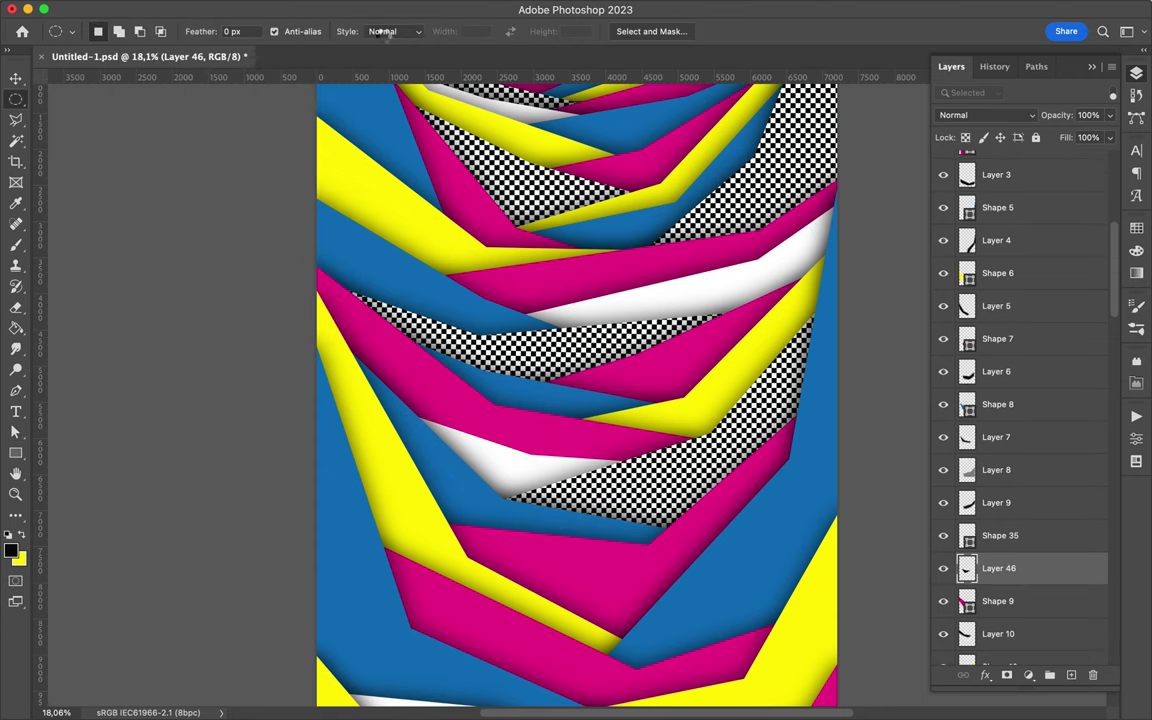
key("shift+alt+m")
key("v")
scroll(580, 460, "down", 3)
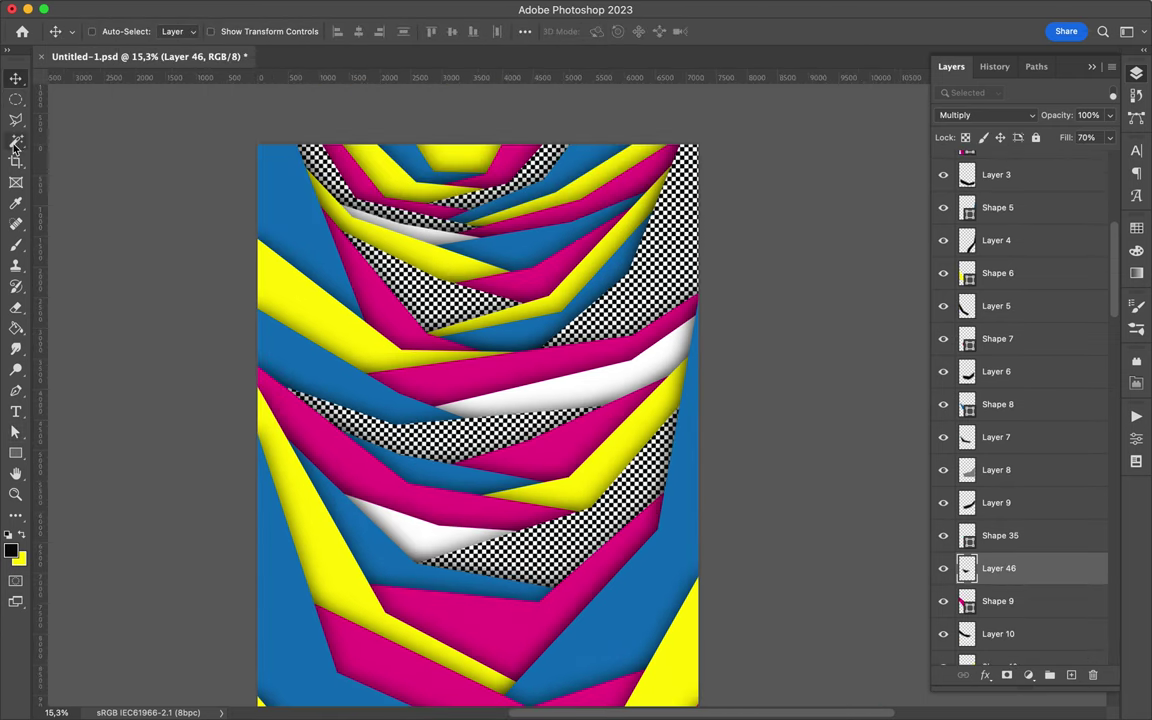
scroll(578, 459, "down", 1)
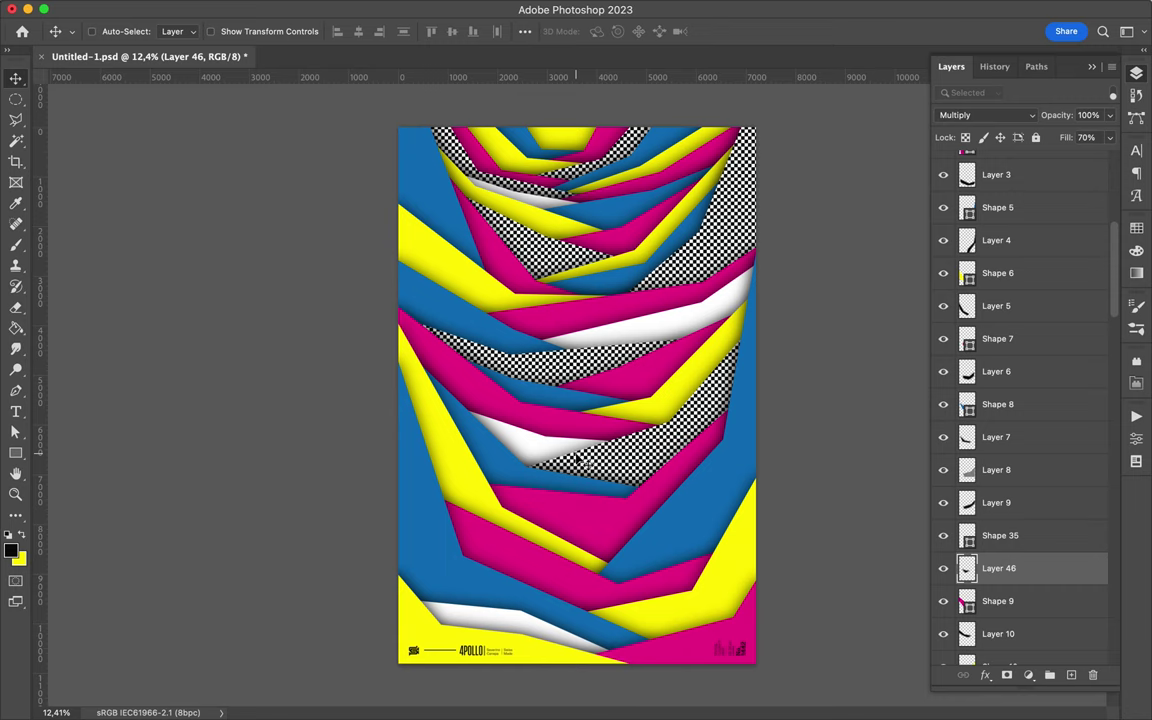
left_click(805, 10)
left_click(823, 46)
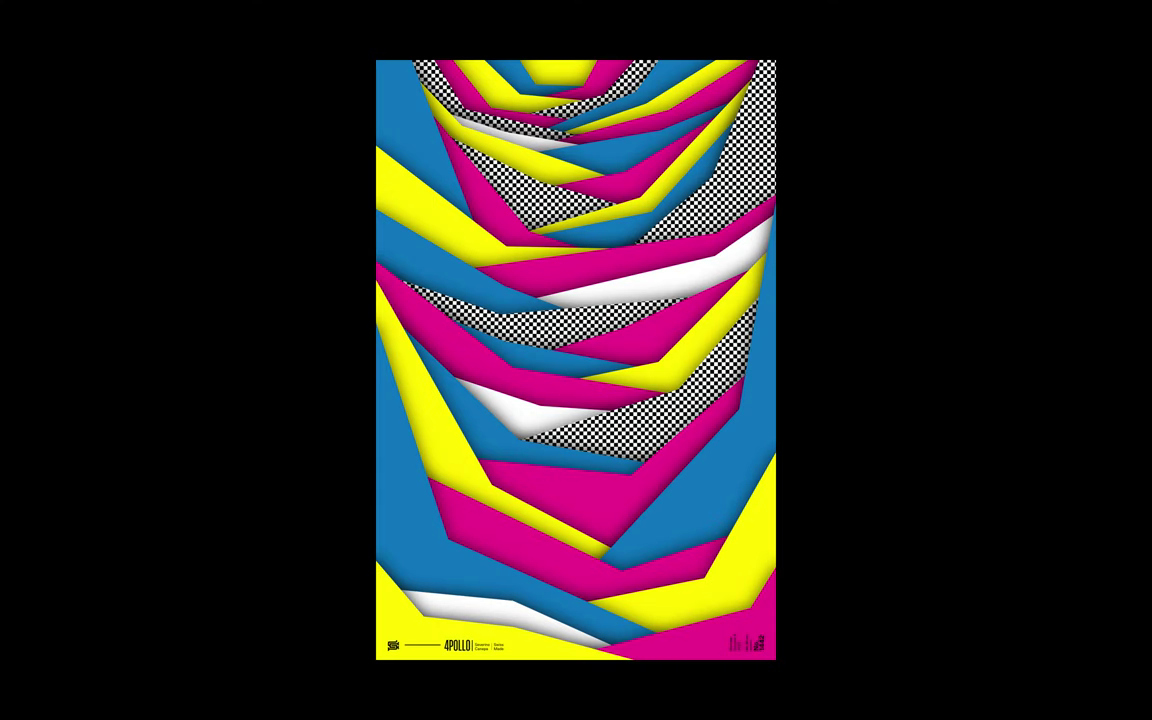